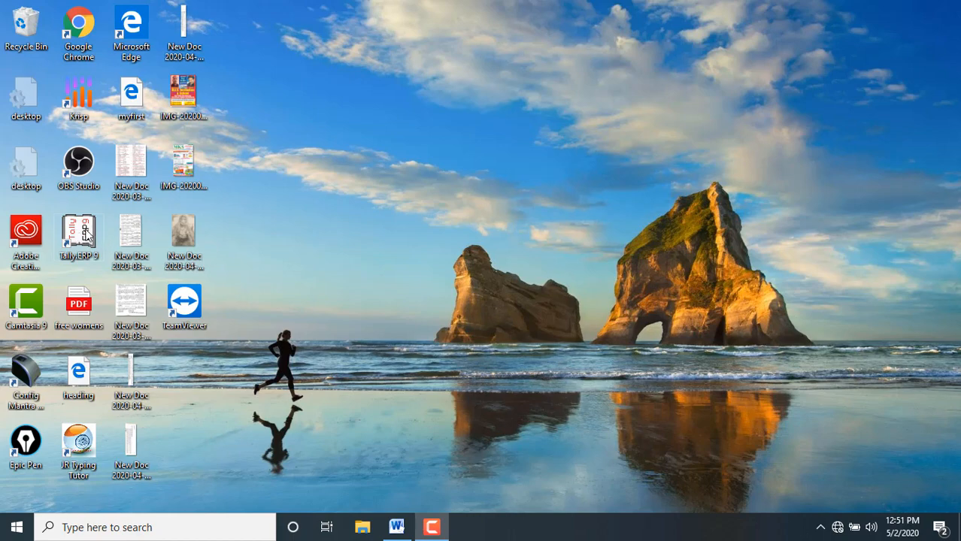
Step: Open Tally.ERP 9 and shut the loaded company to reach the company information options
{"action": "double_click", "coordinate": [85, 234]}
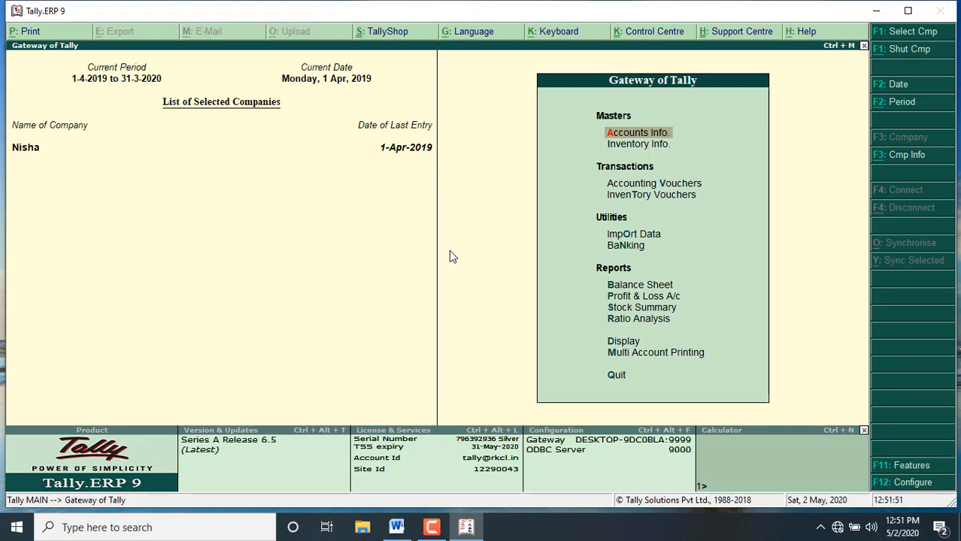
{"action": "key", "text": "alt+F3"}
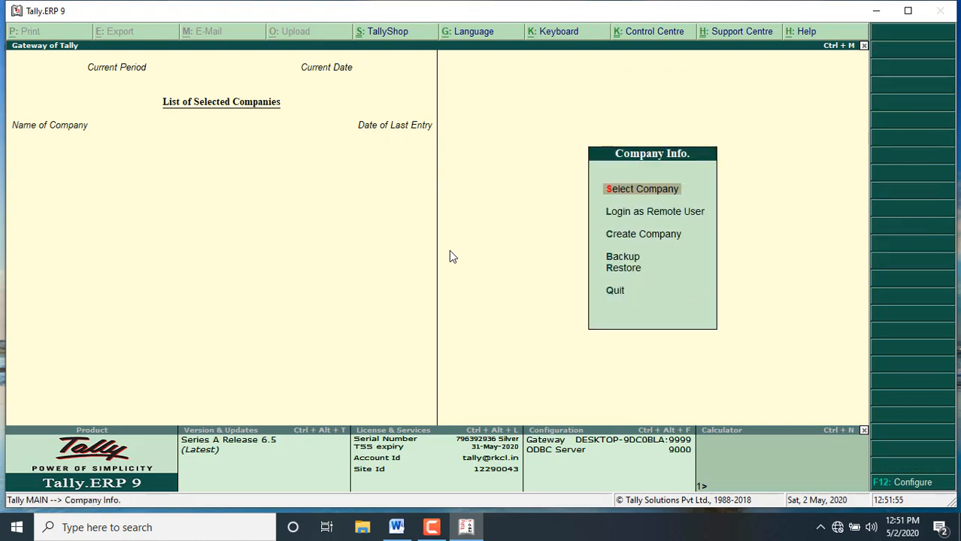
Step: Minimise Tally.ERP 9 and view the keyboard picture stored on the desktop to examine the key layout
{"action": "left_click", "coordinate": [878, 12]}
{"action": "left_click", "coordinate": [431, 527]}
{"action": "left_click_drag", "start_coordinate": [676, 398], "coordinate": [773, 413]}
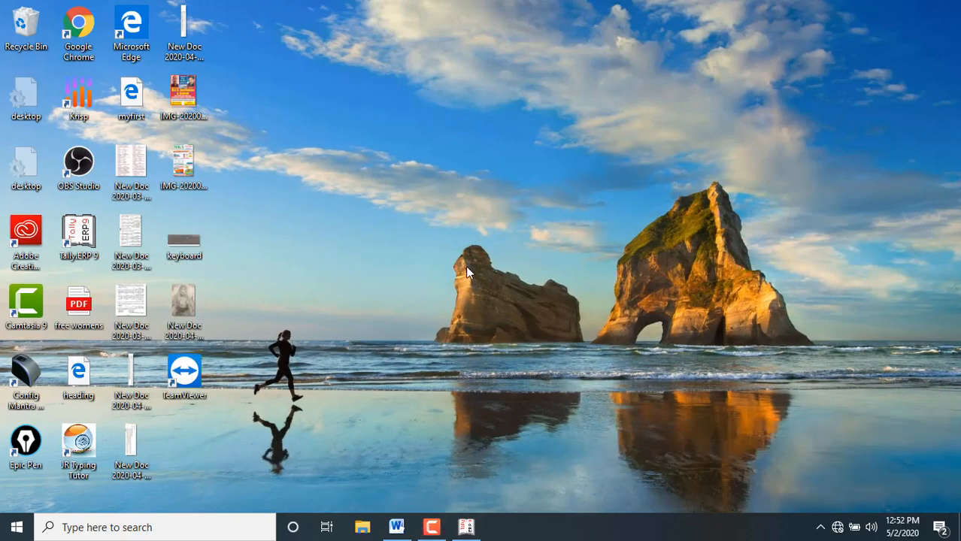
{"action": "double_click", "coordinate": [176, 241]}
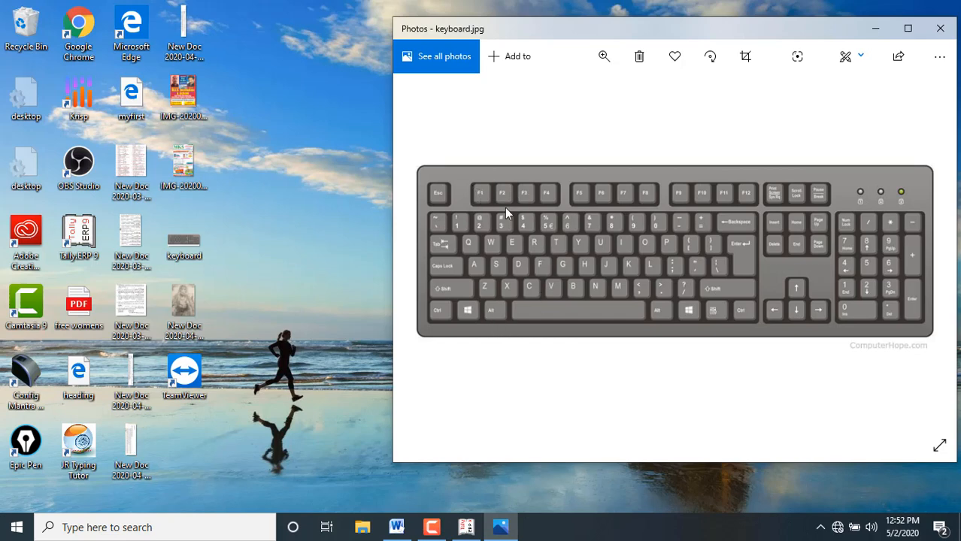
{"action": "left_click", "coordinate": [878, 29]}
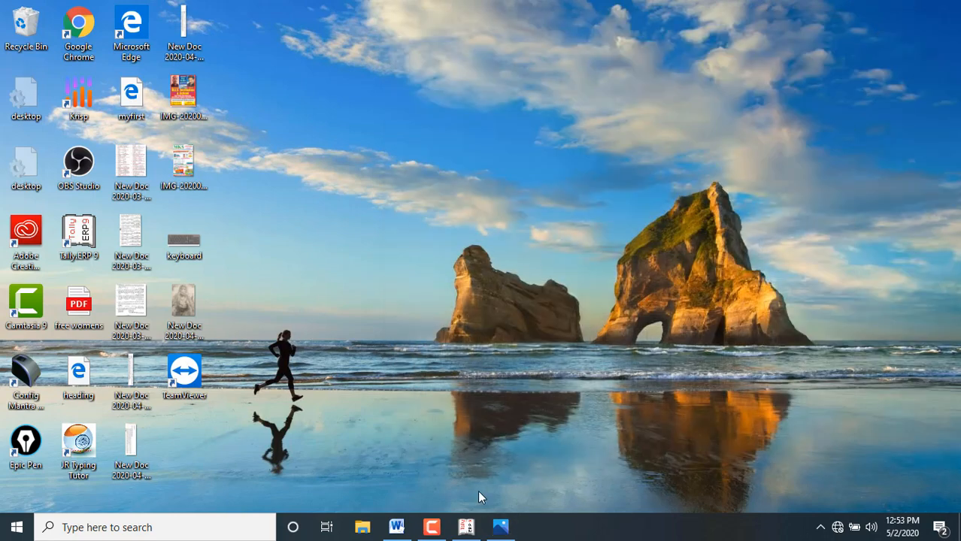
Step: Return to Tally.ERP 9 and start a new company named Shri Ganesh Ent, using the same mailing name
{"action": "left_click", "coordinate": [461, 532]}
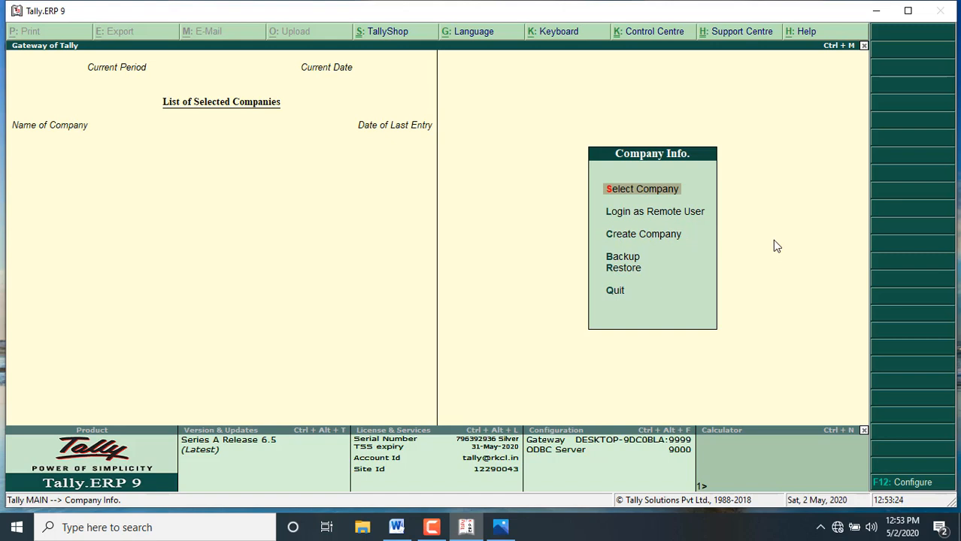
{"action": "key", "text": "Down"}
{"action": "key", "text": "Down"}
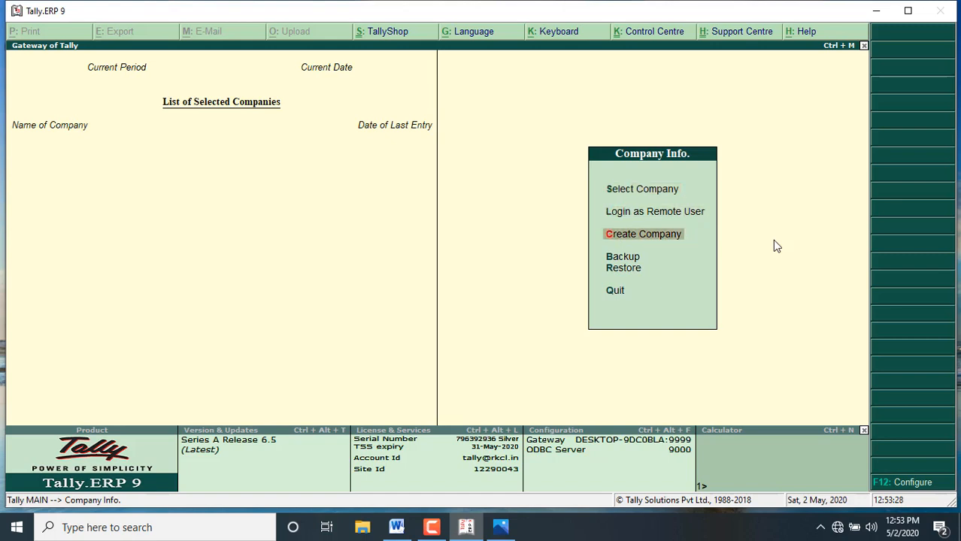
{"action": "key", "text": "Return"}
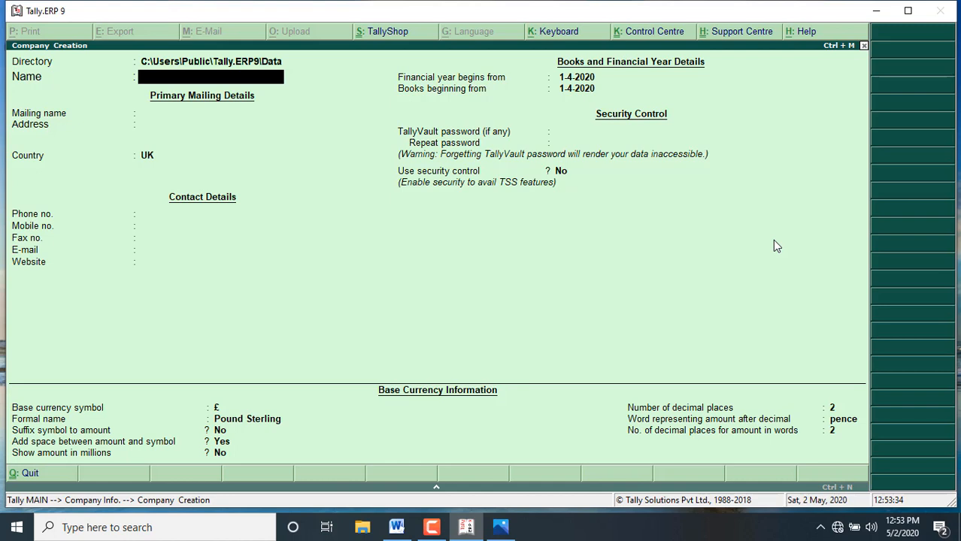
{"action": "type", "text": "Shri Ganesh Ent"}
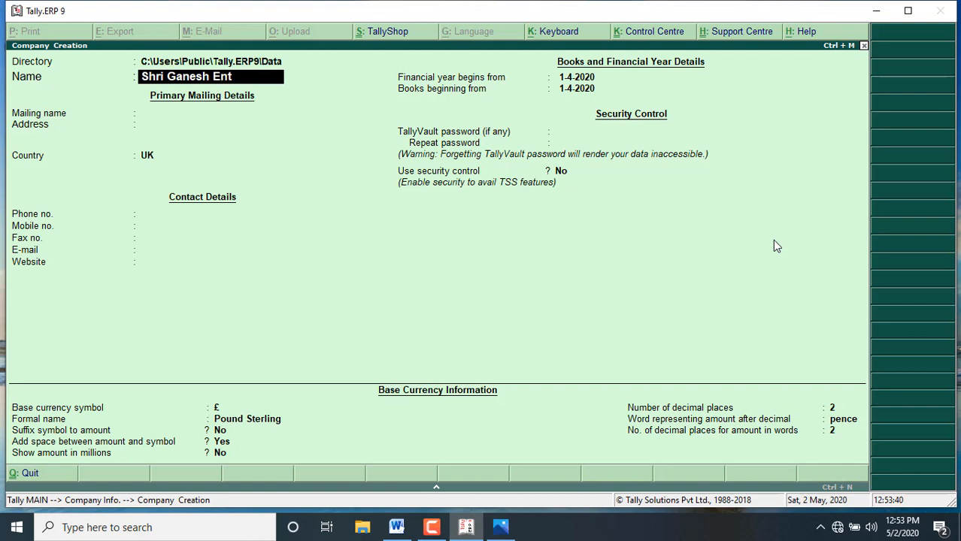
{"action": "key", "text": "Return"}
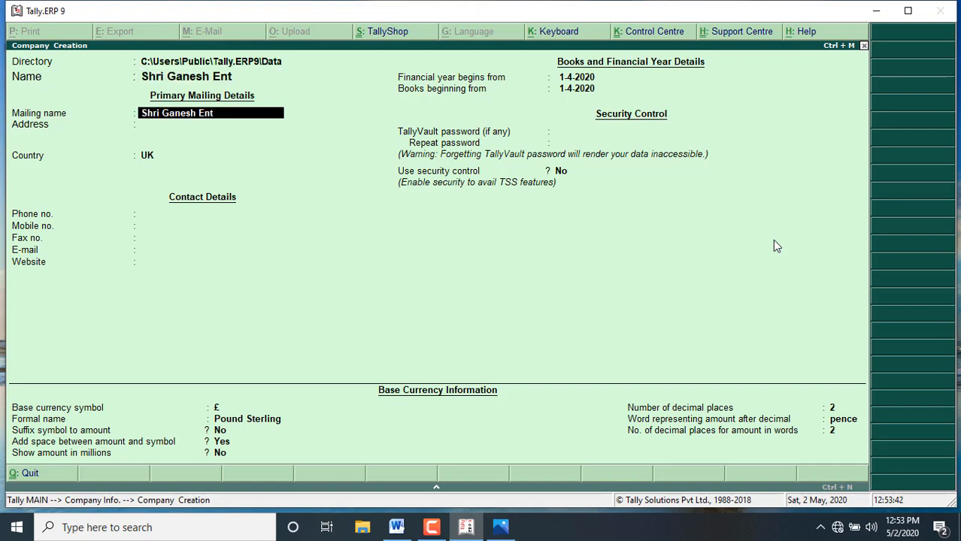
{"action": "key", "text": "Return"}
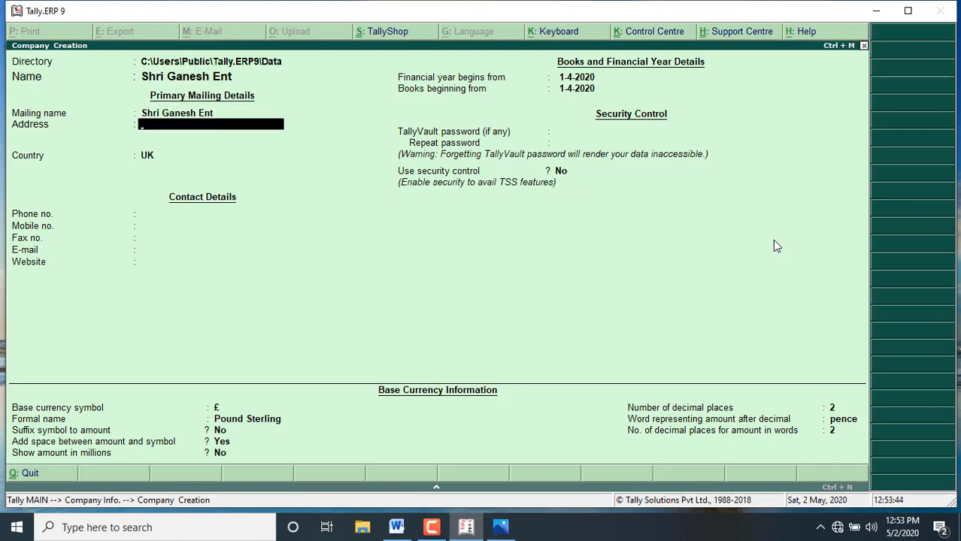
Step: Enter the company's two-line mailing address
{"action": "type", "text": "Dhola Bhata"}
{"action": "key", "text": "Return"}
{"action": "type", "text": "Ajme"}
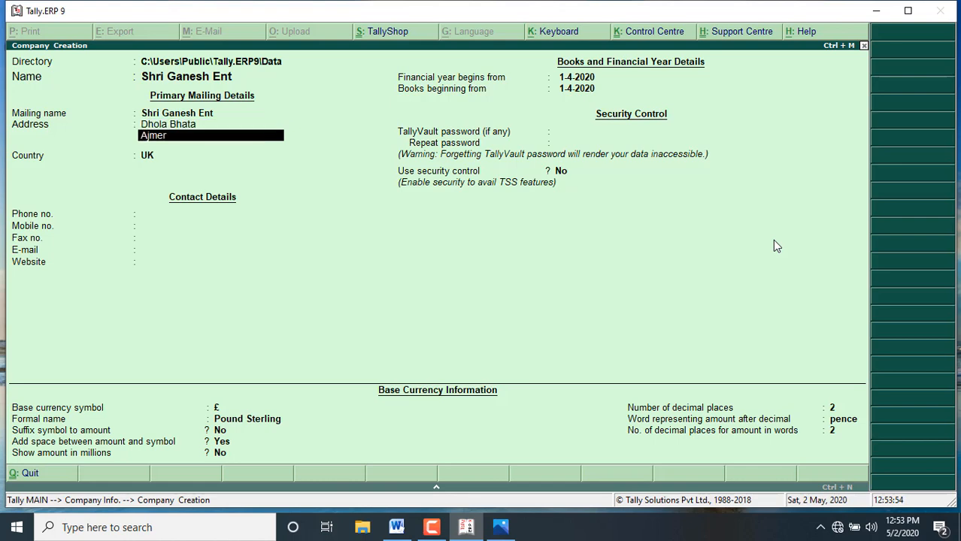
{"action": "type", "text": "r"}
{"action": "key", "text": "Return"}
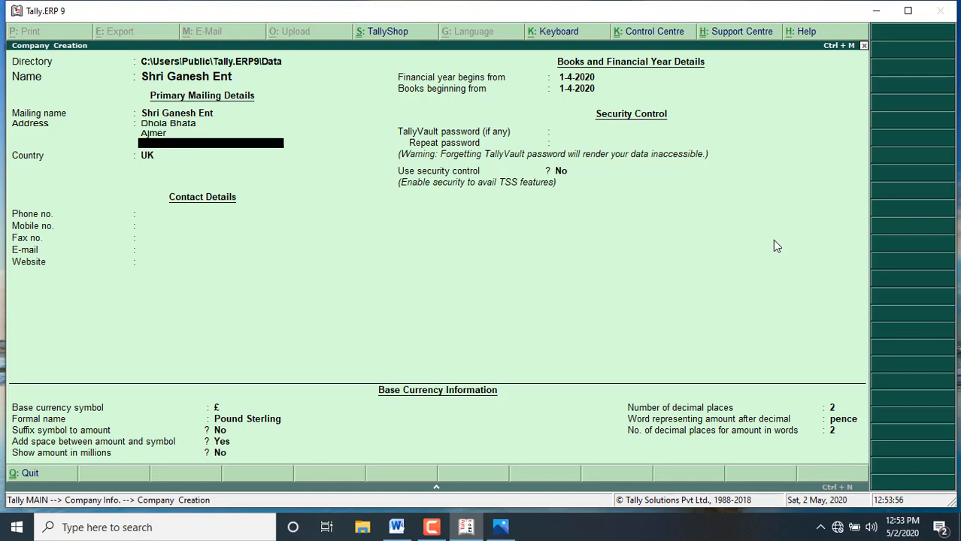
{"action": "key", "text": "Return"}
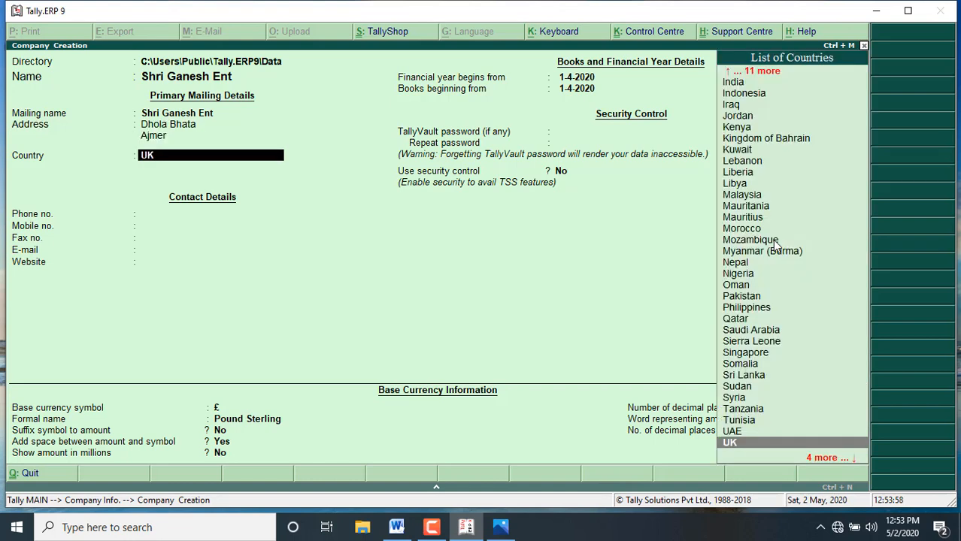
Step: Set the company's country to India and its state to Rajasthan
{"action": "type", "text": "I"}
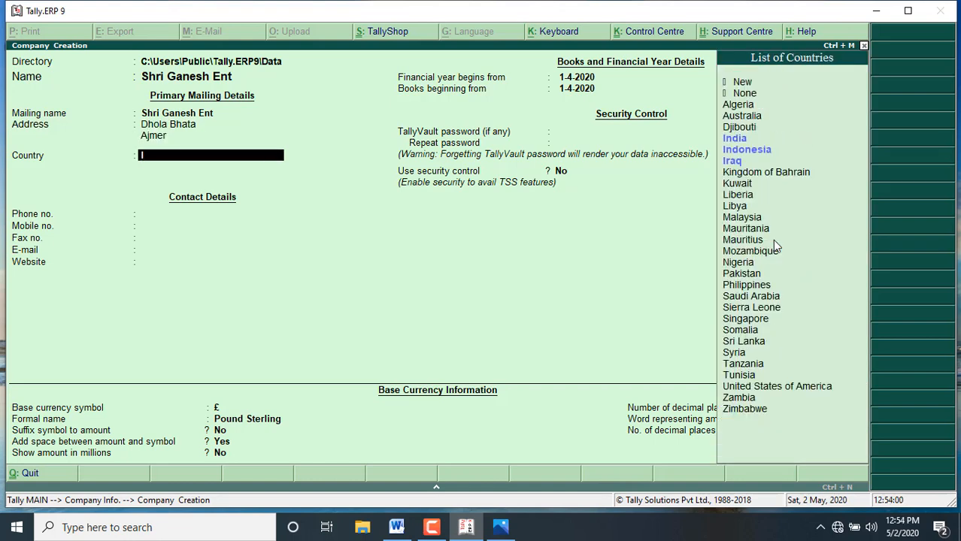
{"action": "key", "text": "Return"}
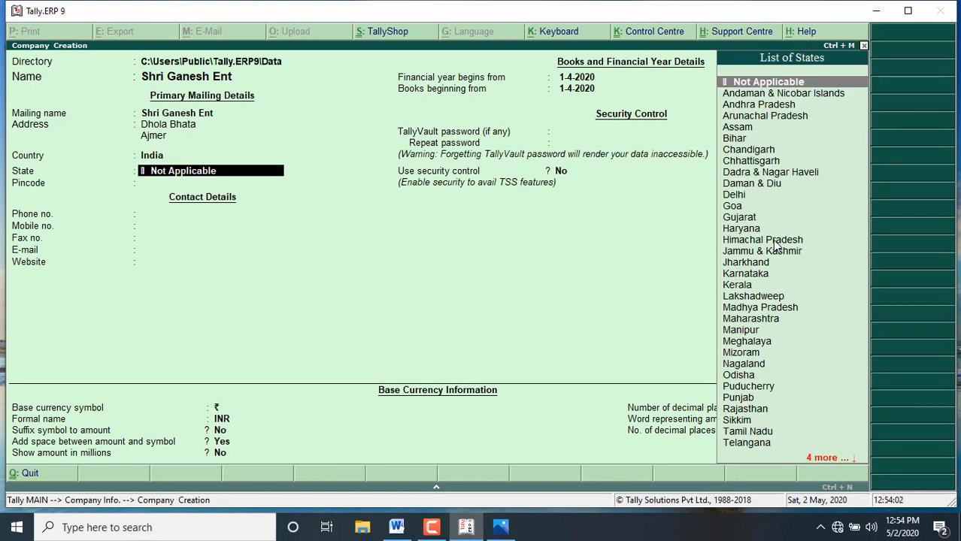
{"action": "type", "text": "R"}
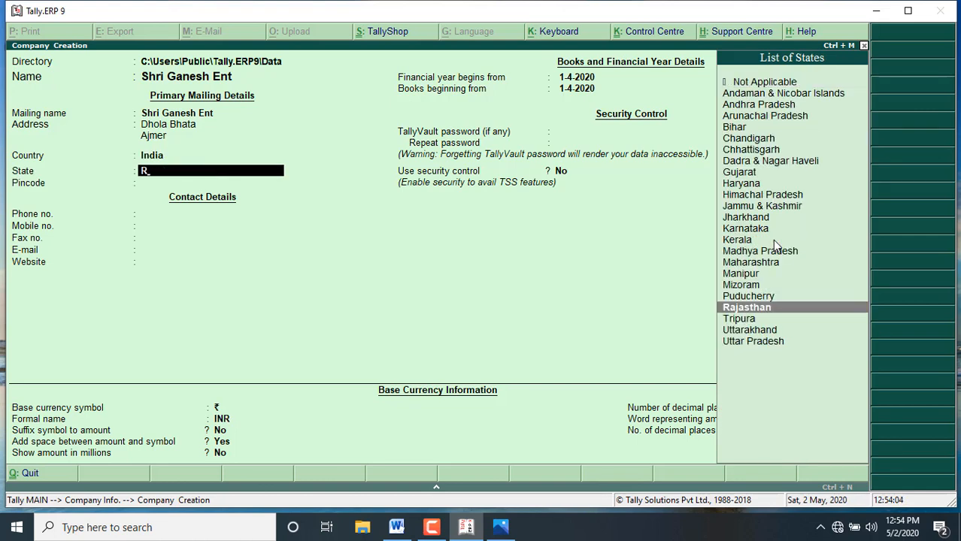
{"action": "key", "text": "Return"}
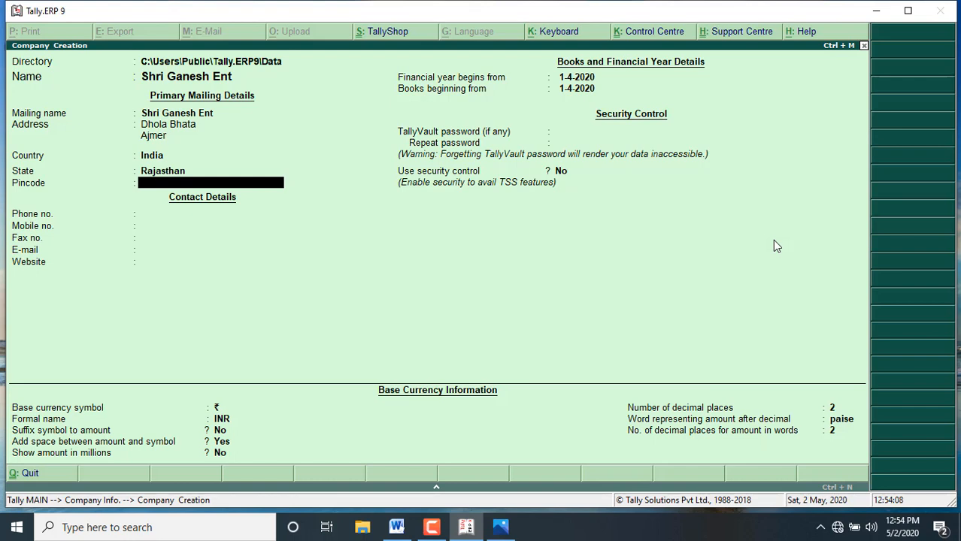
Step: Leave the pincode, phone, mobile, fax, e-mail and website fields of the company blank
{"action": "key", "text": "Return"}
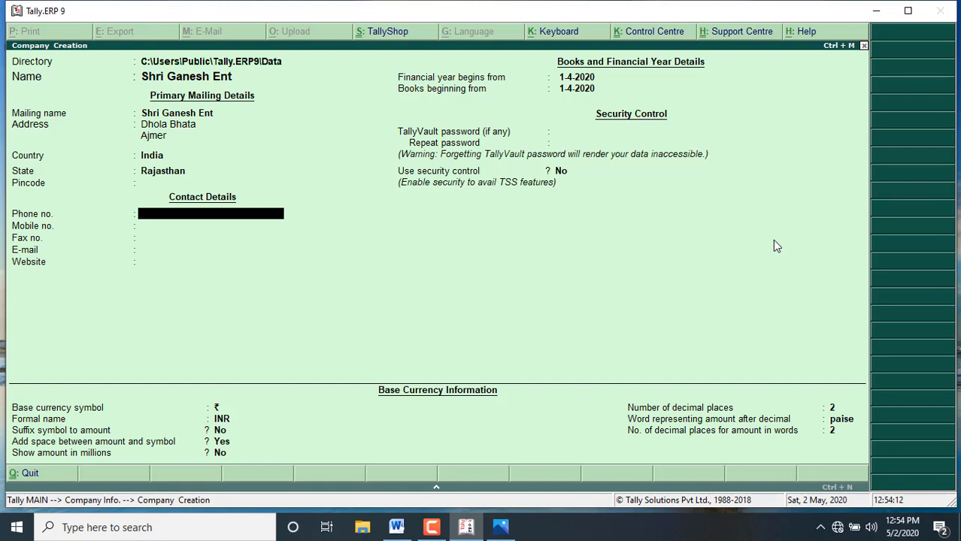
{"action": "key", "text": "Return"}
{"action": "key", "text": "Return"}
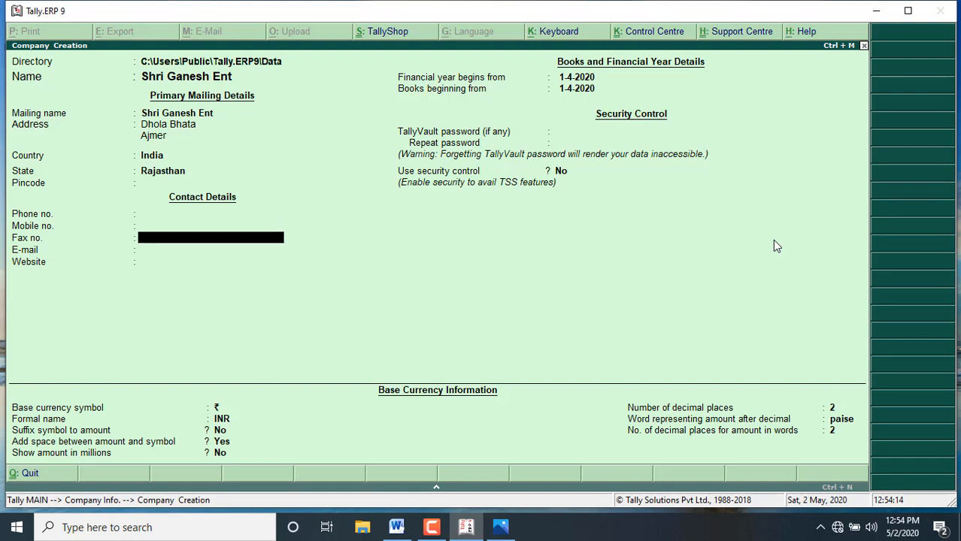
{"action": "key", "text": "Return"}
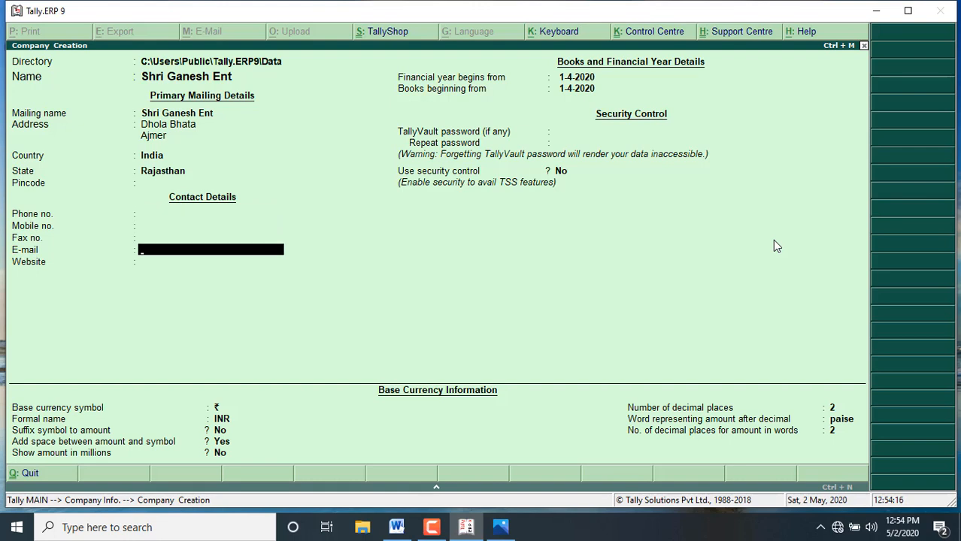
{"action": "key", "text": "Return"}
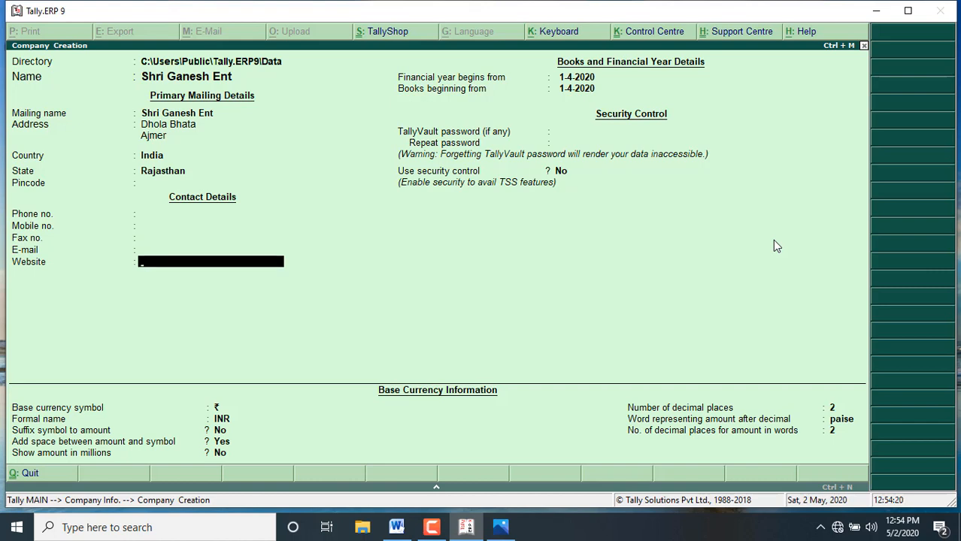
{"action": "key", "text": "Return"}
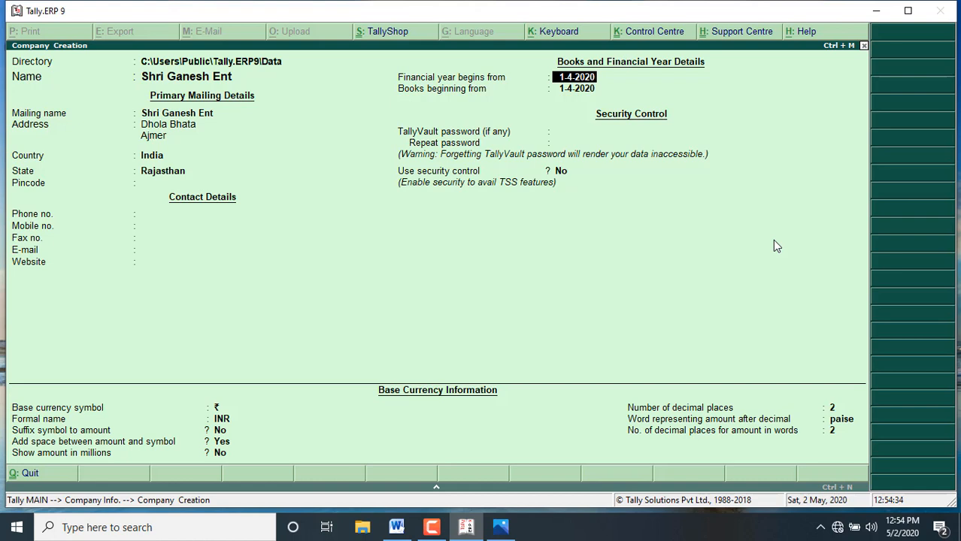
Step: Accept 1-4-2020 for the financial year and books start, leave the TallyVault password blank, and keep security control at No
{"action": "key", "text": "Return"}
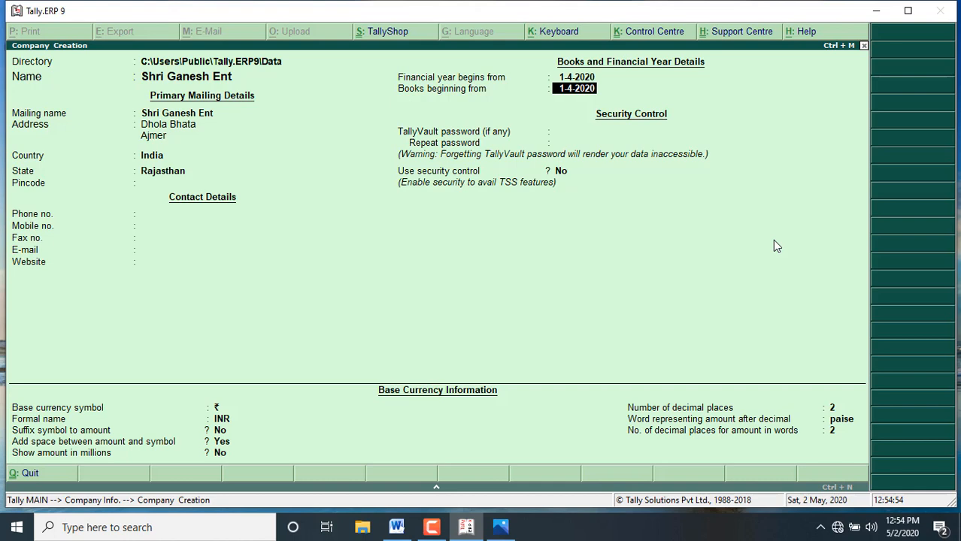
{"action": "key", "text": "Return"}
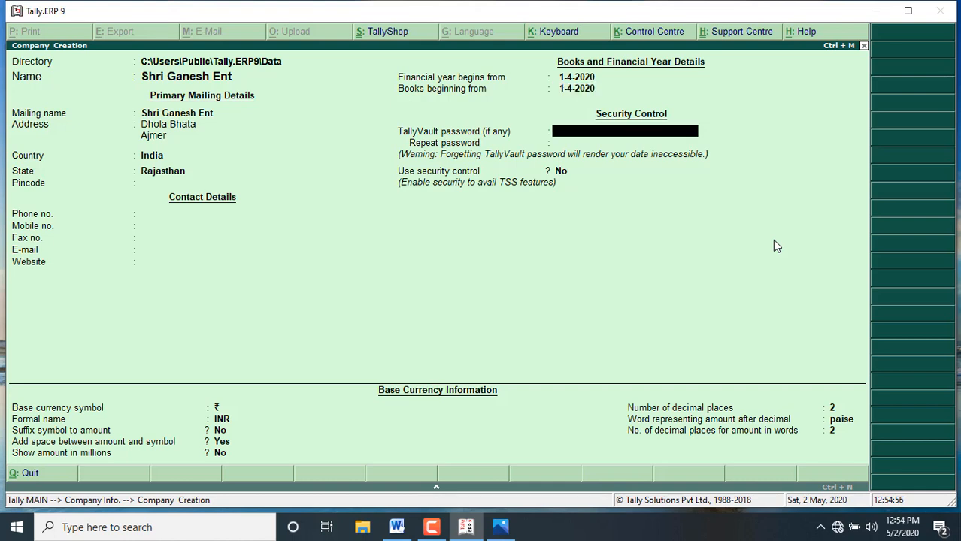
{"action": "key", "text": "Return"}
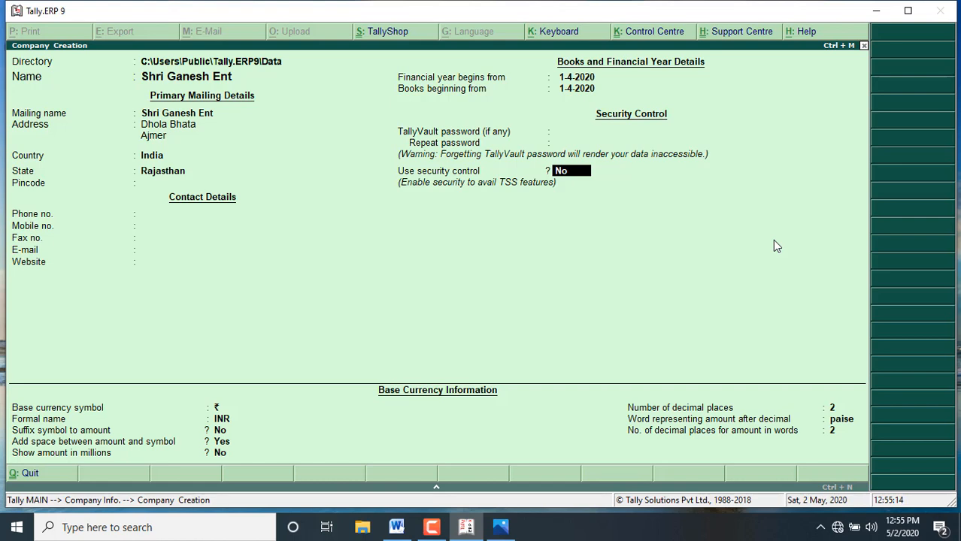
{"action": "key", "text": "Return"}
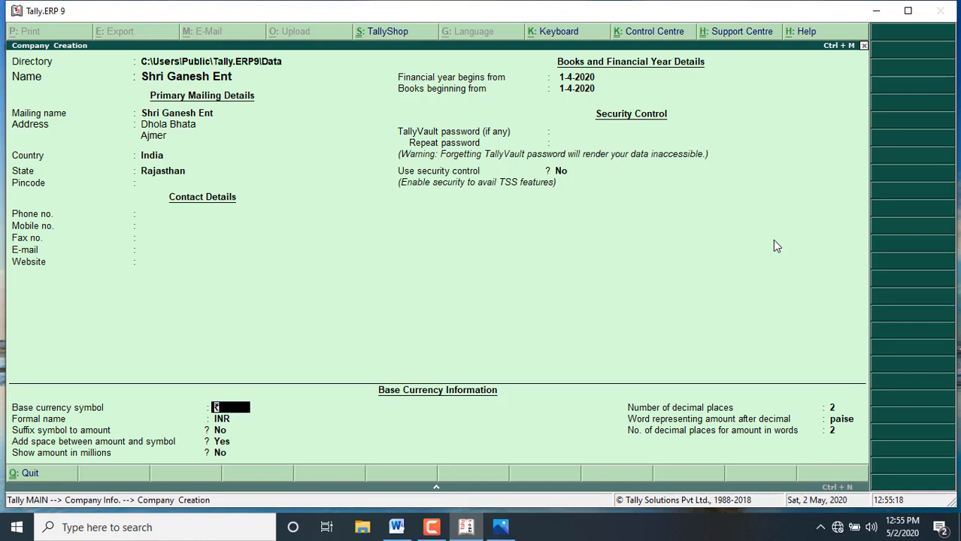
Step: Accept the default INR base currency settings with two decimal places and save the new company
{"action": "key", "text": "Return"}
{"action": "key", "text": "Return"}
{"action": "key", "text": "Return"}
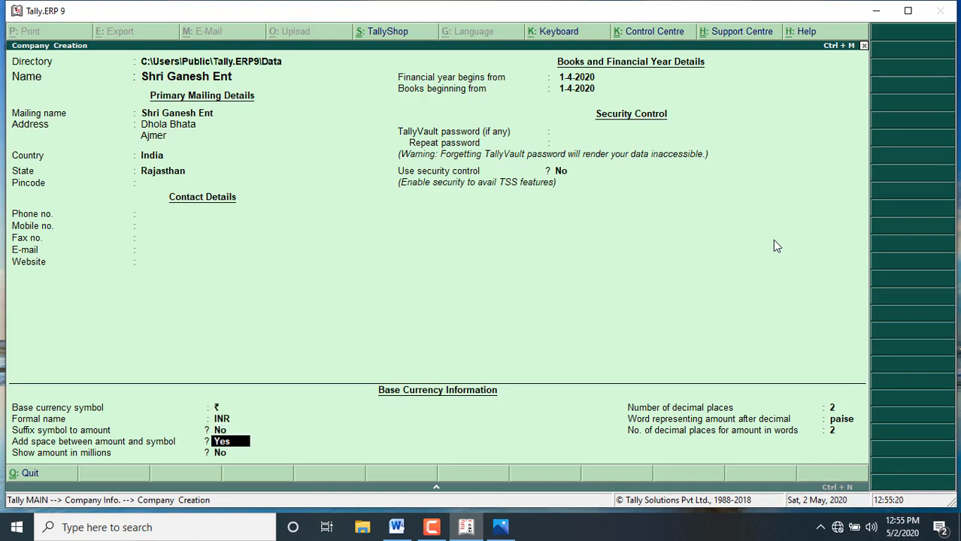
{"action": "key", "text": "Return"}
{"action": "key", "text": "Return"}
{"action": "key", "text": "Return"}
{"action": "key", "text": "Return"}
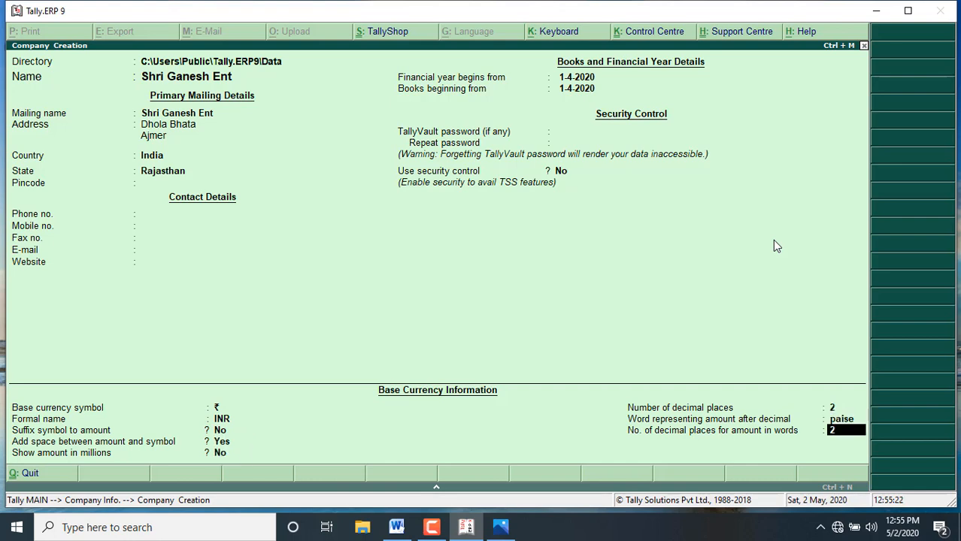
{"action": "key", "text": "Return"}
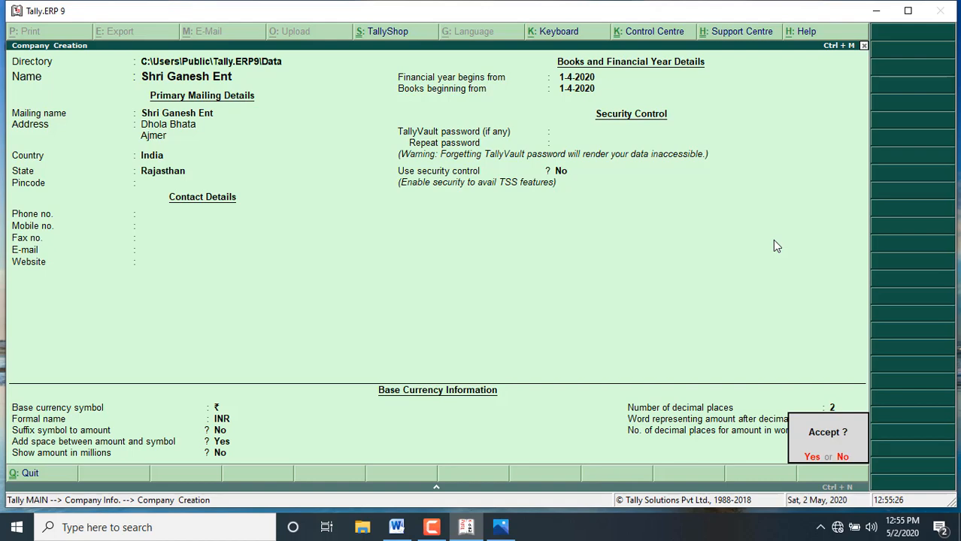
{"action": "key", "text": "Return"}
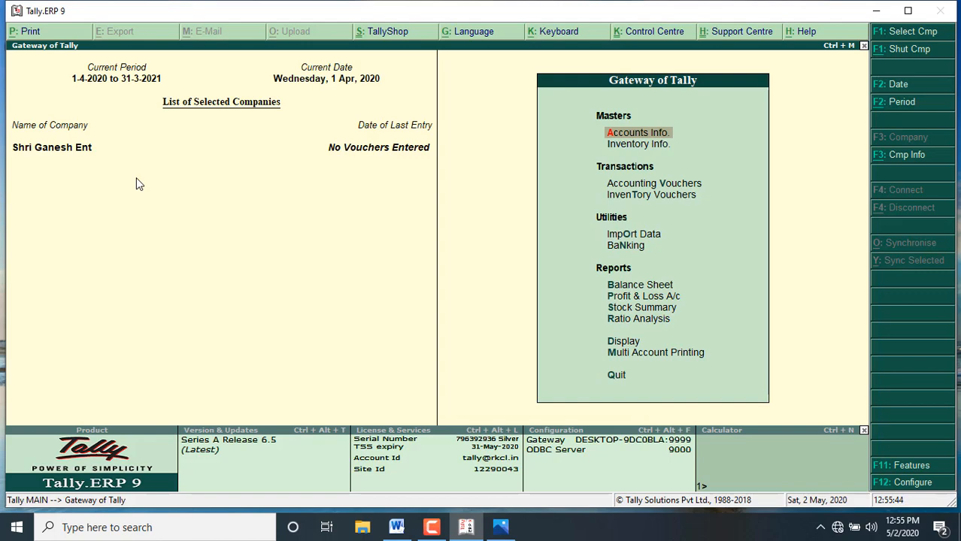
Step: Review the purchase and sales transactions in Word, then switch to Tally.ERP 9 and open single ledger creation
{"action": "left_click", "coordinate": [396, 528]}
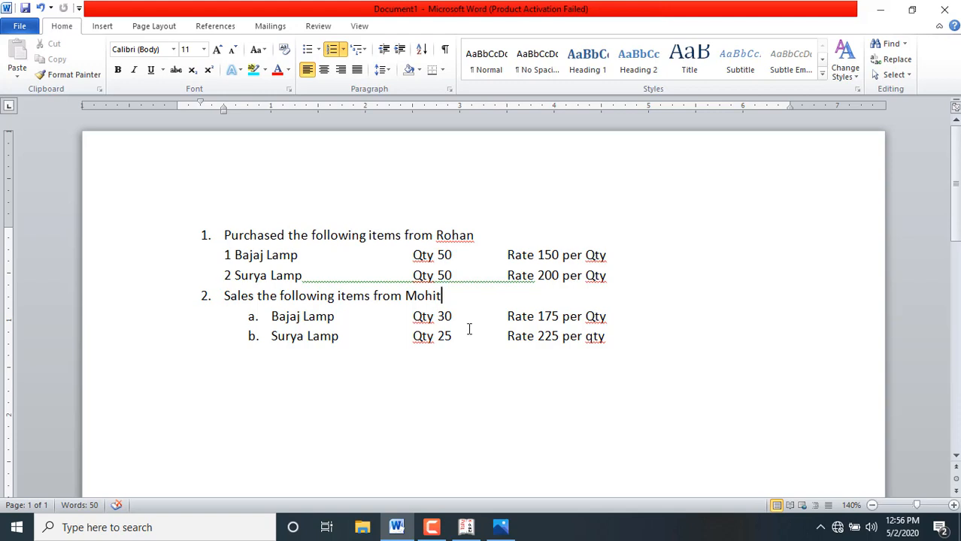
{"action": "left_click", "coordinate": [466, 530]}
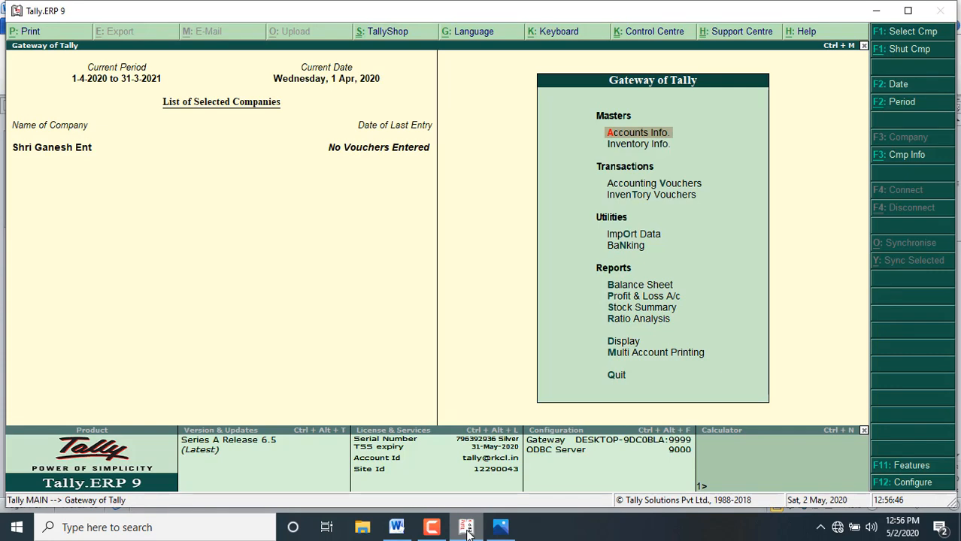
{"action": "key", "text": "Down"}
{"action": "key", "text": "Up"}
{"action": "key", "text": "Return"}
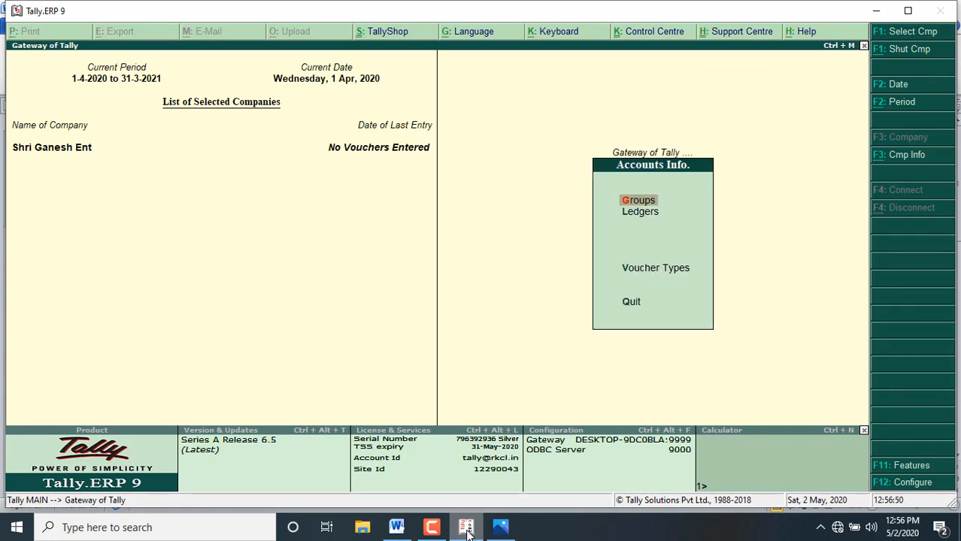
{"action": "key", "text": "Down"}
{"action": "key", "text": "Return"}
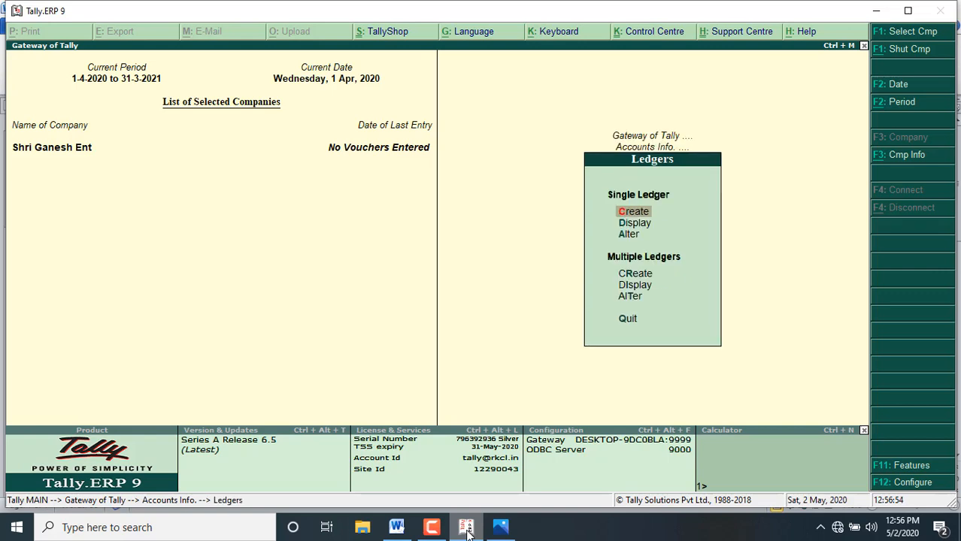
{"action": "key", "text": "Return"}
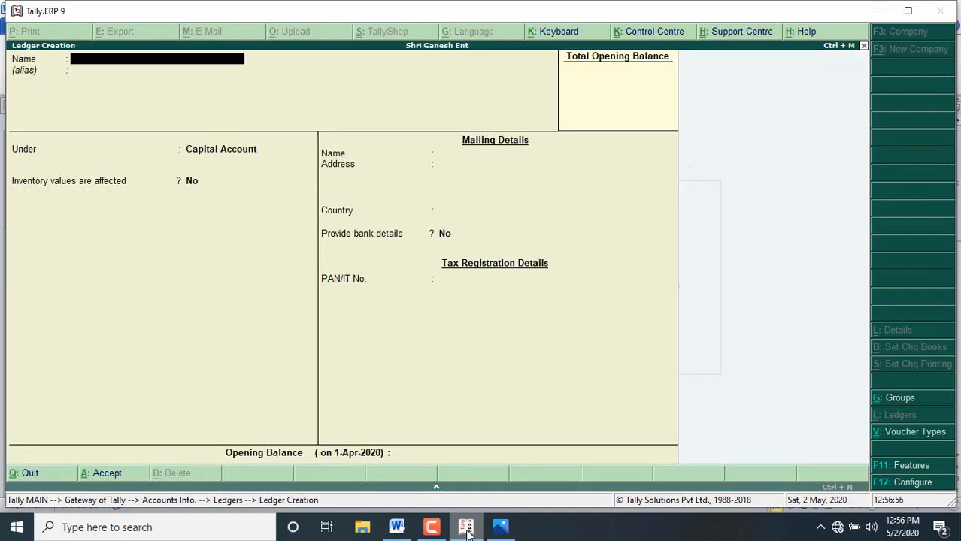
Step: Name the new ledger Purchase A/c, leave its alias blank, and place it under Purchase Accounts
{"action": "type", "text": "Purchase A/c"}
{"action": "key", "text": "Return"}
{"action": "key", "text": "Return"}
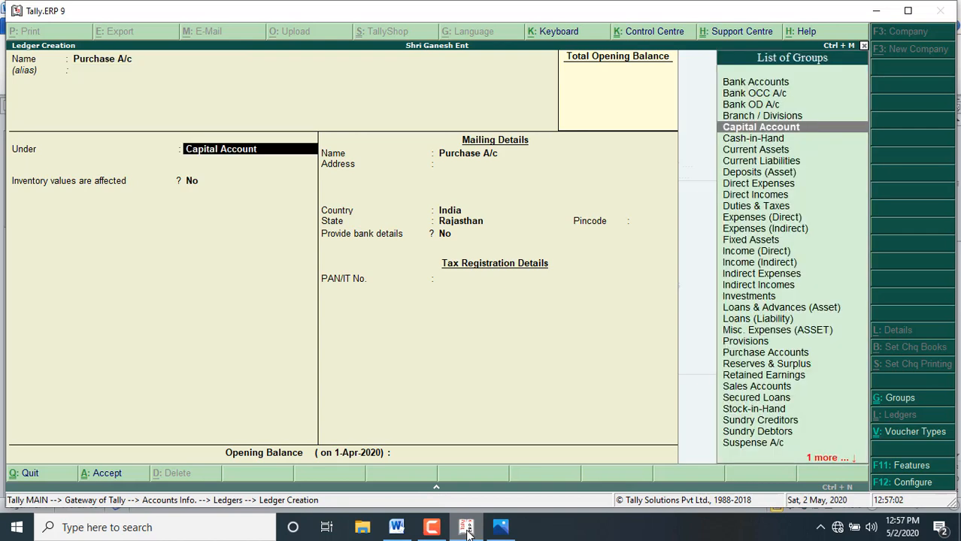
{"action": "type", "text": "Pu"}
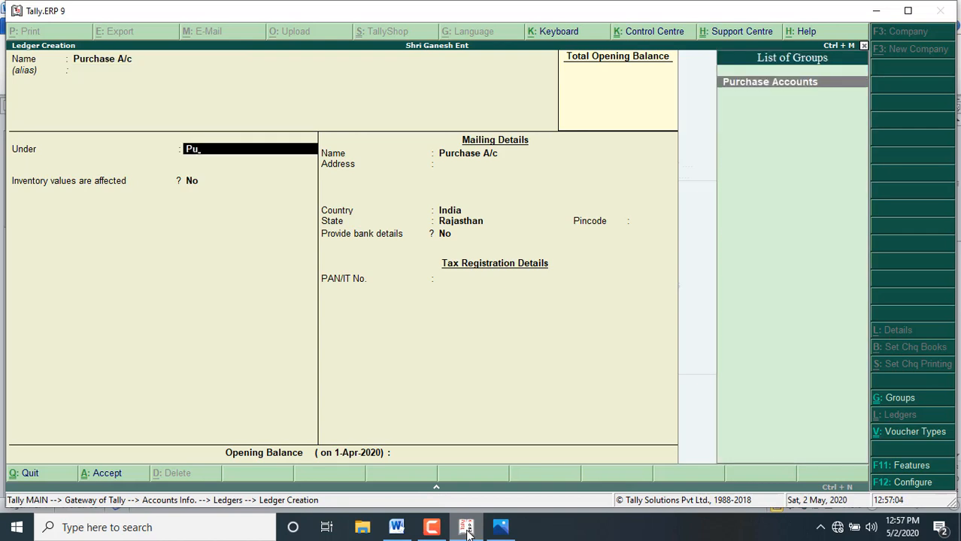
{"action": "key", "text": "Return"}
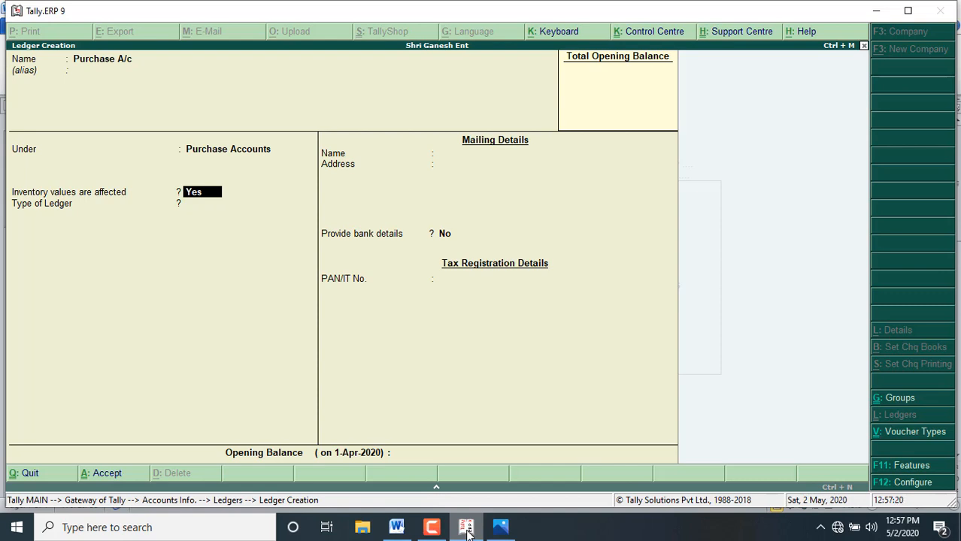
Step: Keep inventory values affected at Yes, ledger type Not Applicable and bank details No, and save the purchase ledger without an opening balance
{"action": "key", "text": "Return"}
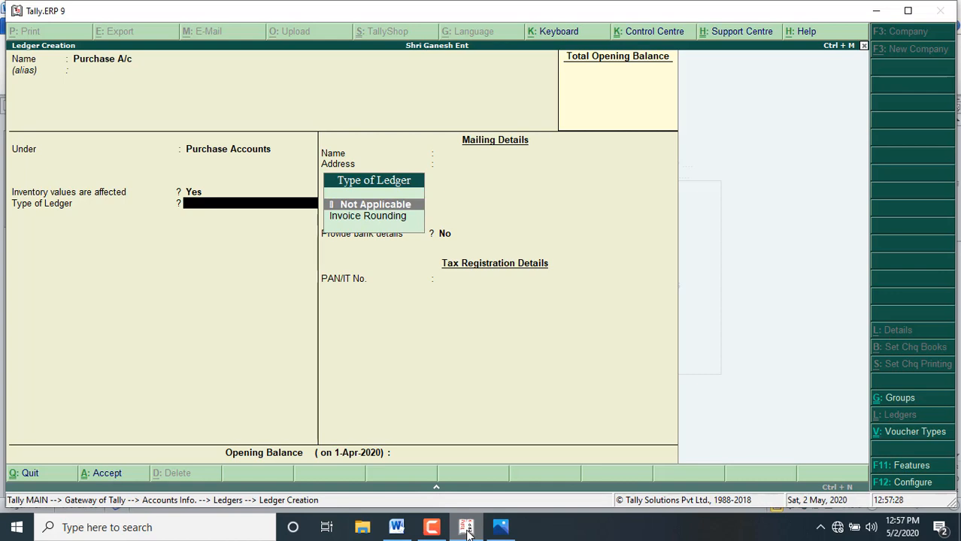
{"action": "key", "text": "Return"}
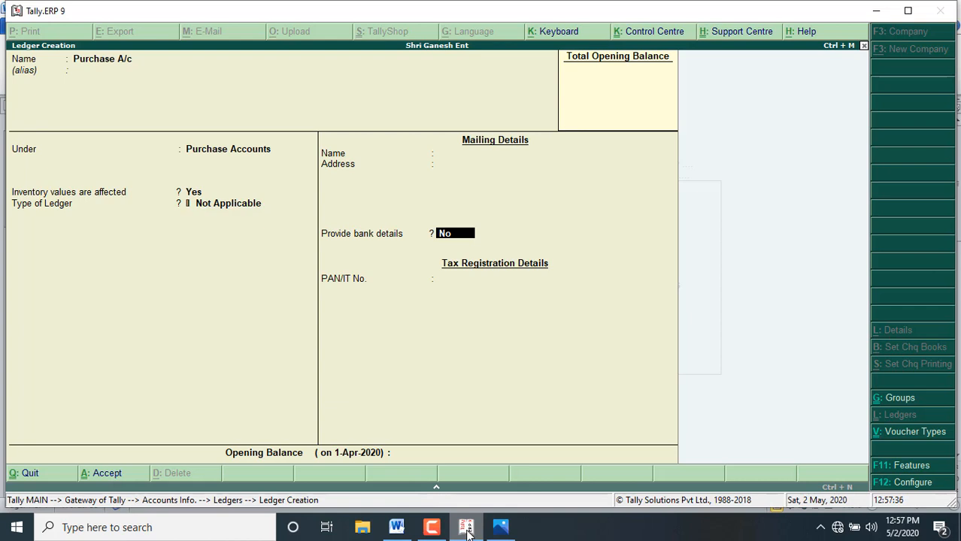
{"action": "key", "text": "Return"}
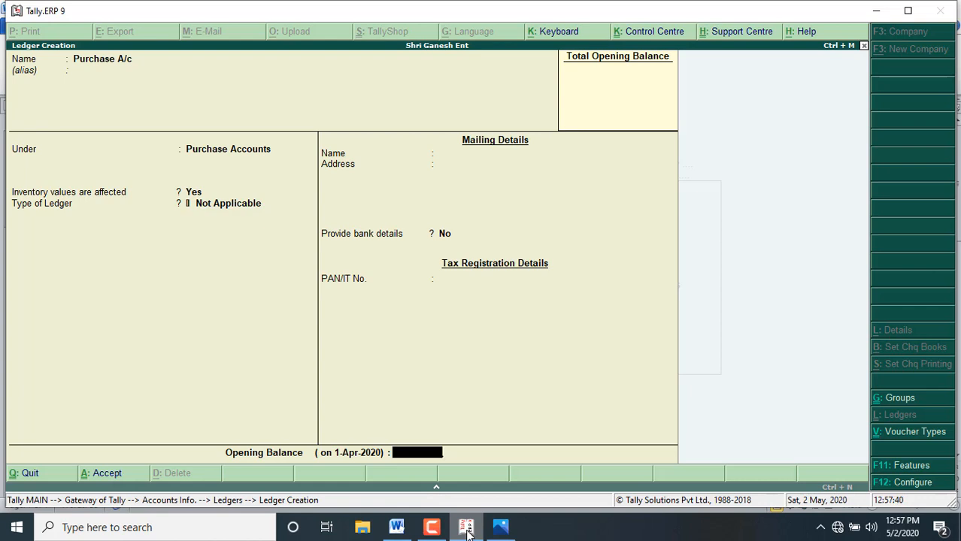
{"action": "key", "text": "Return"}
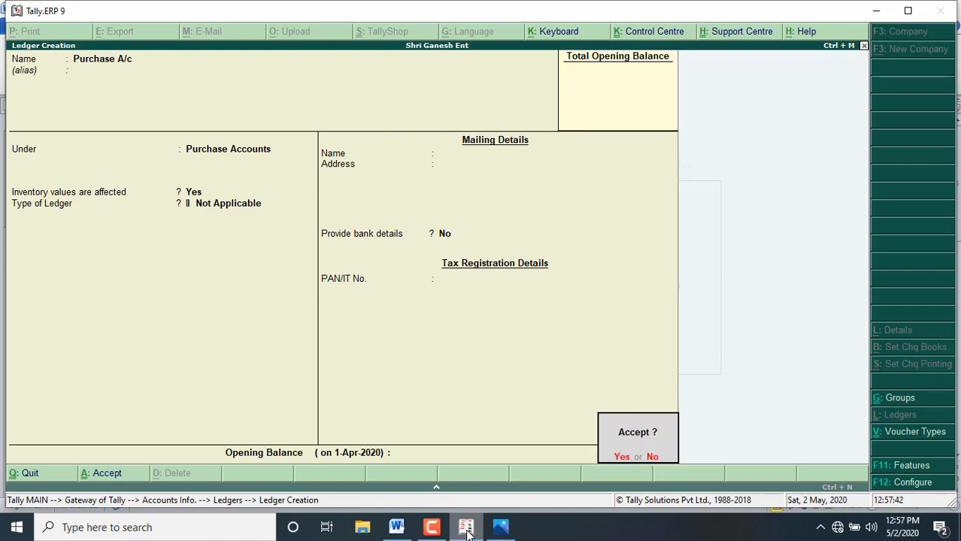
{"action": "key", "text": "Return"}
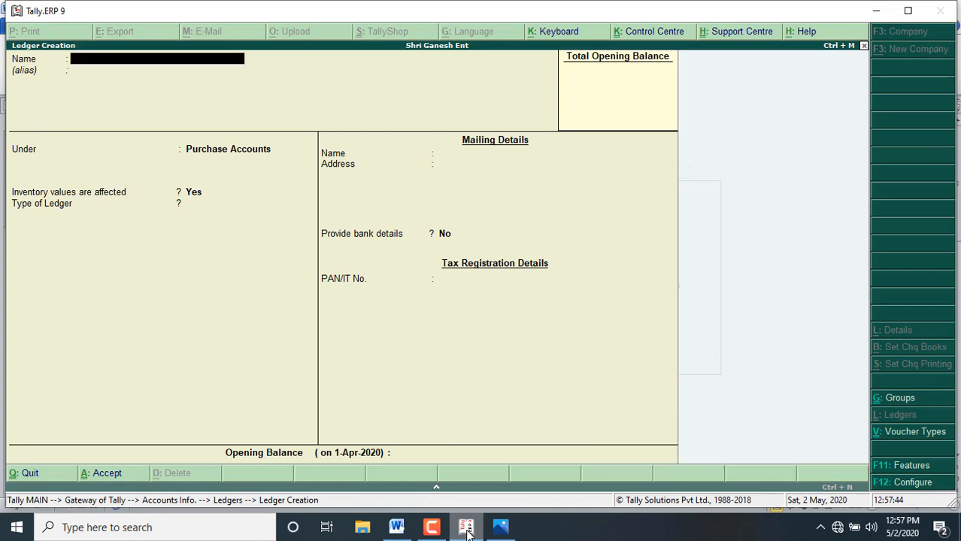
Step: Name the next ledger Sales A/c, leave its alias blank, and place it under Sales Accounts
{"action": "type", "text": "Sales a/c"}
{"action": "key", "text": "Return"}
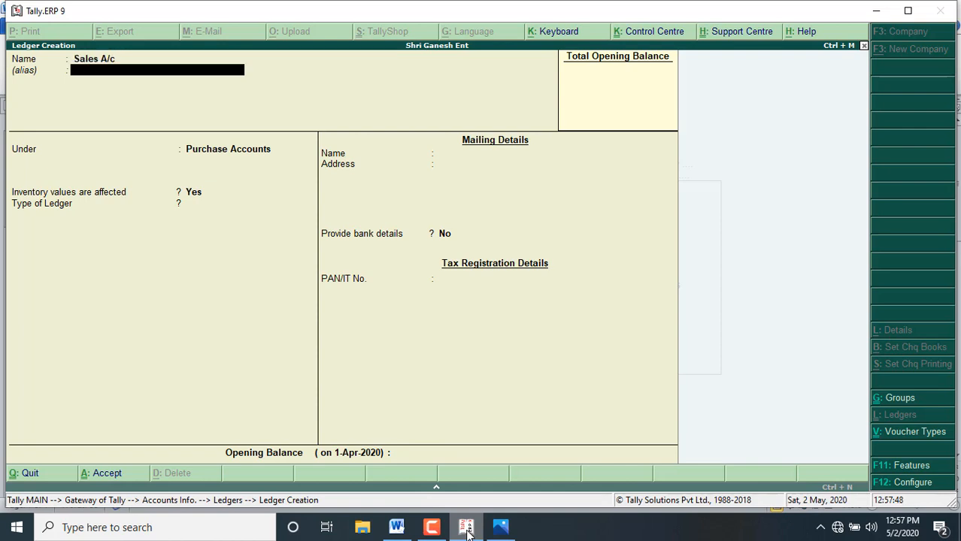
{"action": "key", "text": "Return"}
{"action": "type", "text": "Sale"}
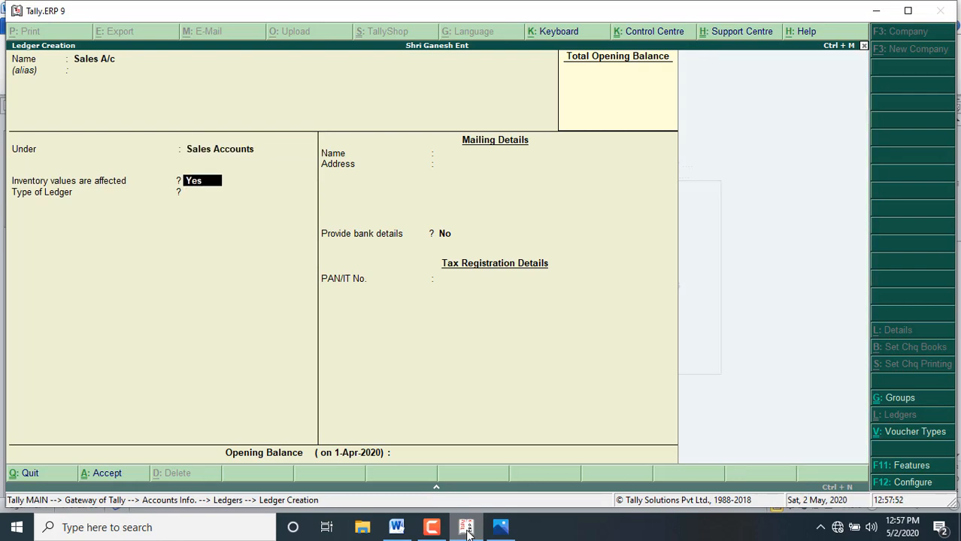
{"action": "key", "text": "Return"}
Step: Keep inventory values affected at Yes, ledger type Not Applicable and bank details No, and save the sales ledger without an opening balance
{"action": "key", "text": "Return"}
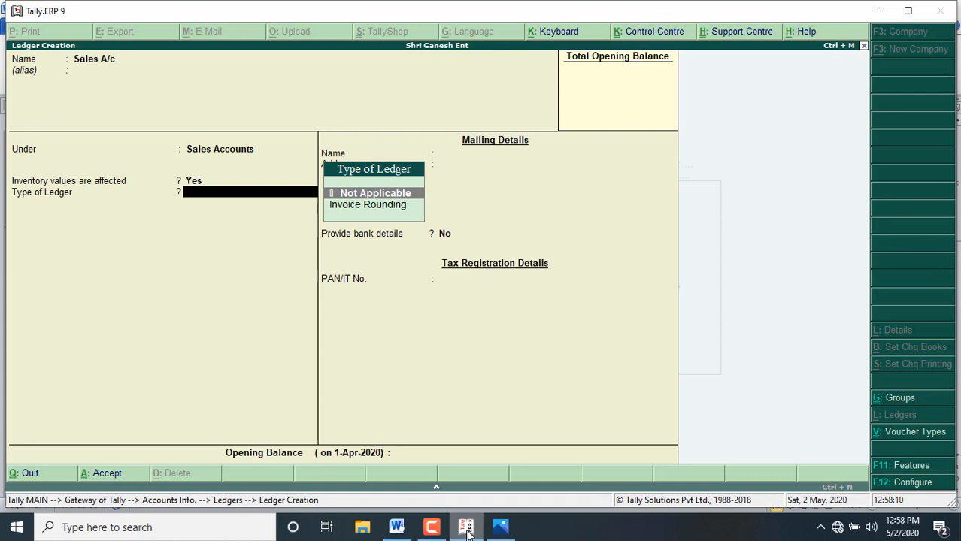
{"action": "key", "text": "Return"}
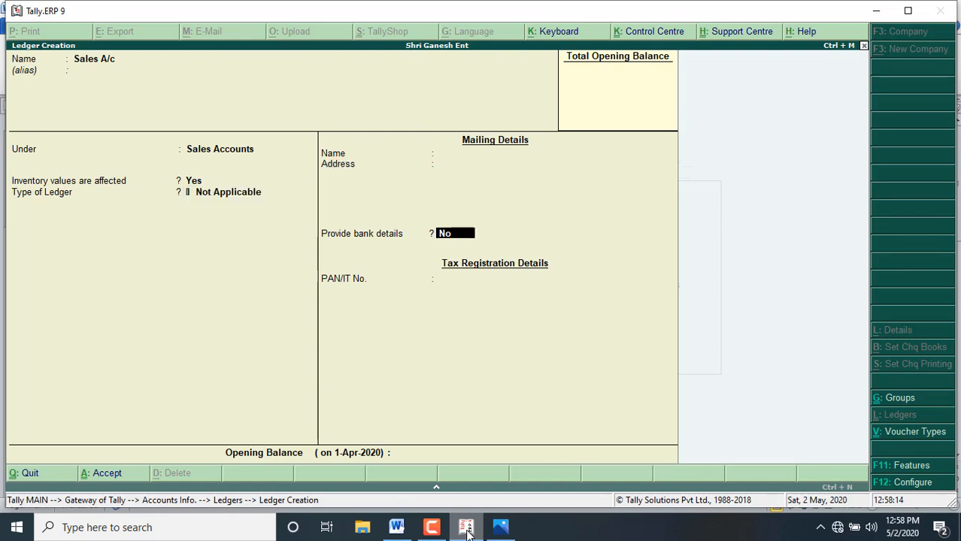
{"action": "key", "text": "Return"}
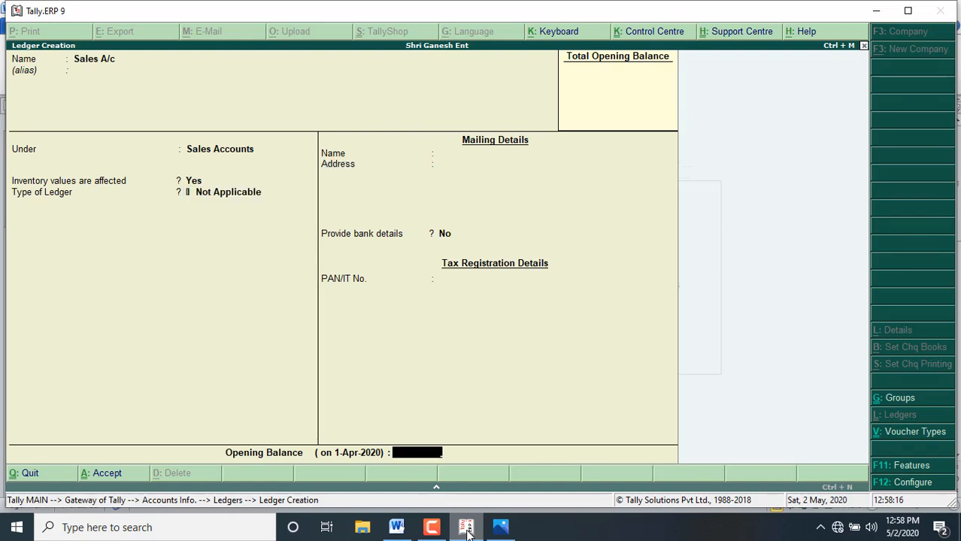
{"action": "key", "text": "Return"}
{"action": "key", "text": "Return"}
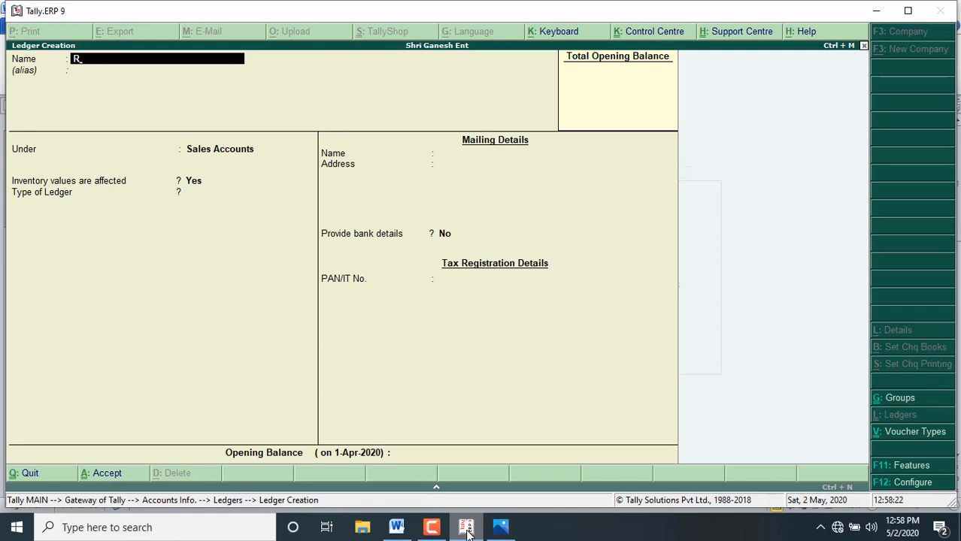
Step: Name the next ledger with the supplier's name followed by A/c and place it under Sundry Creditors
{"action": "type", "text": "ohan A/c"}
{"action": "key", "text": "Return"}
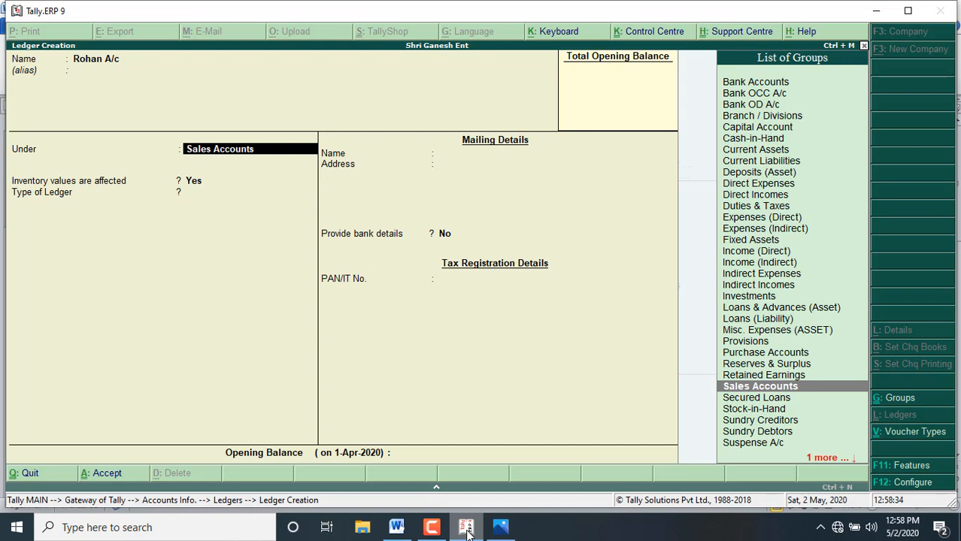
{"action": "type", "text": "Su"}
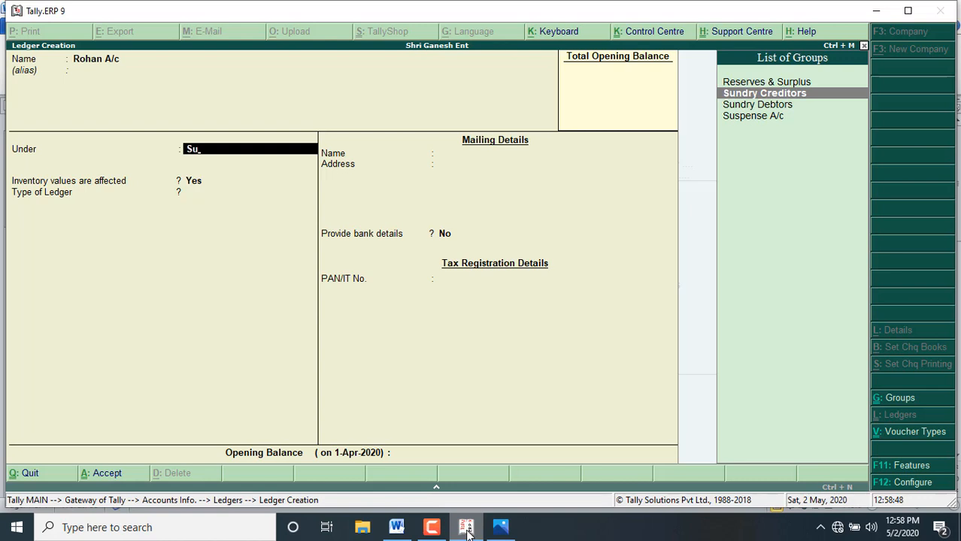
{"action": "key", "text": "Return"}
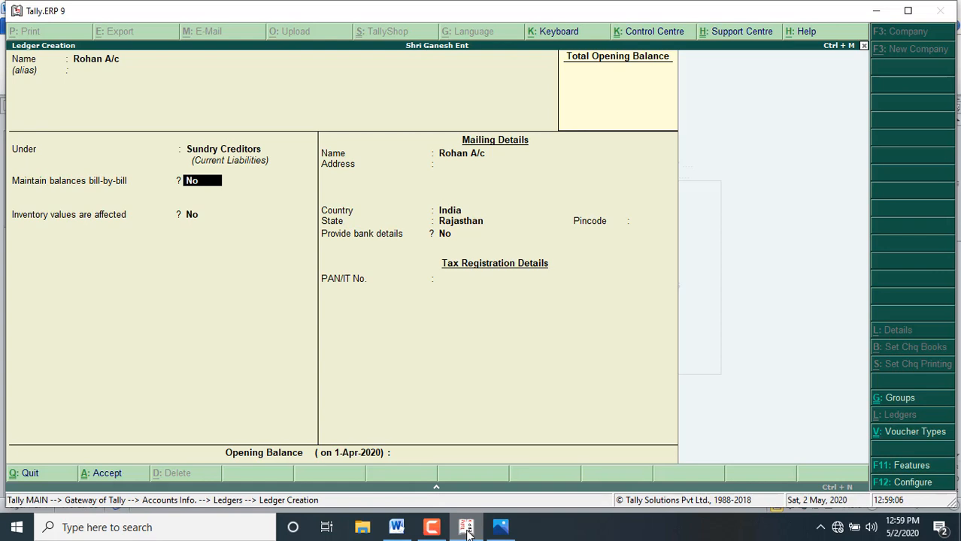
Step: Keep bill-by-bill balances, inventory effect and bank details at No, accept India and Rajasthan with address and pincode blank, and save the supplier ledger
{"action": "key", "text": "Return"}
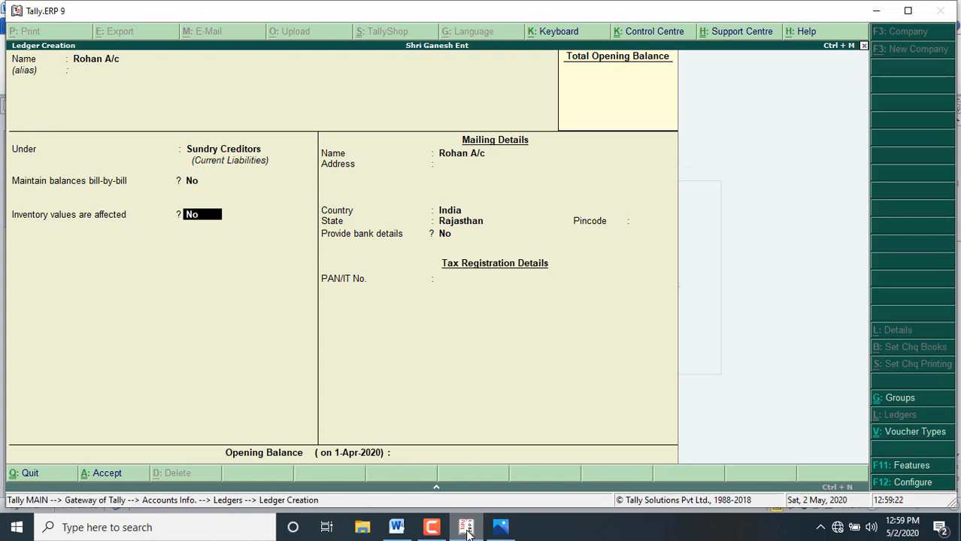
{"action": "key", "text": "Return"}
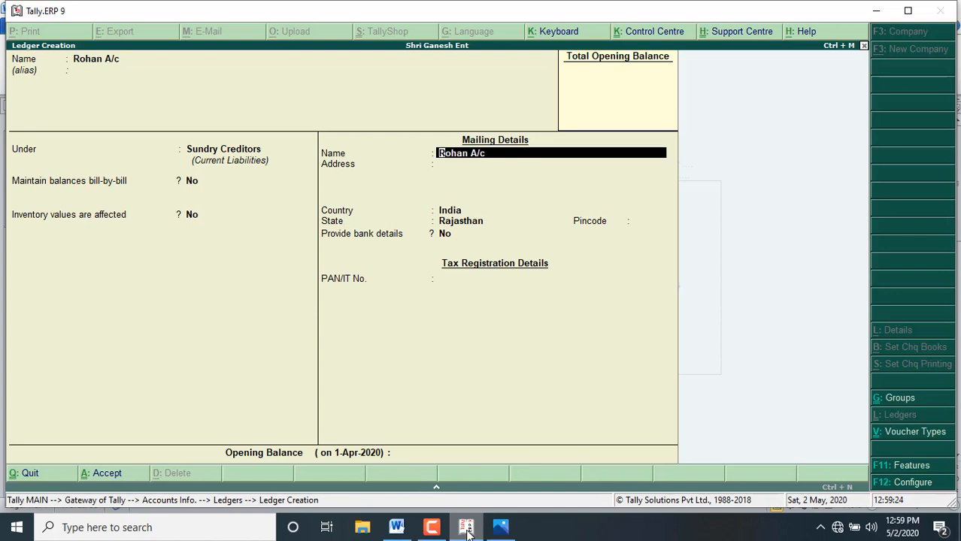
{"action": "key", "text": "Return"}
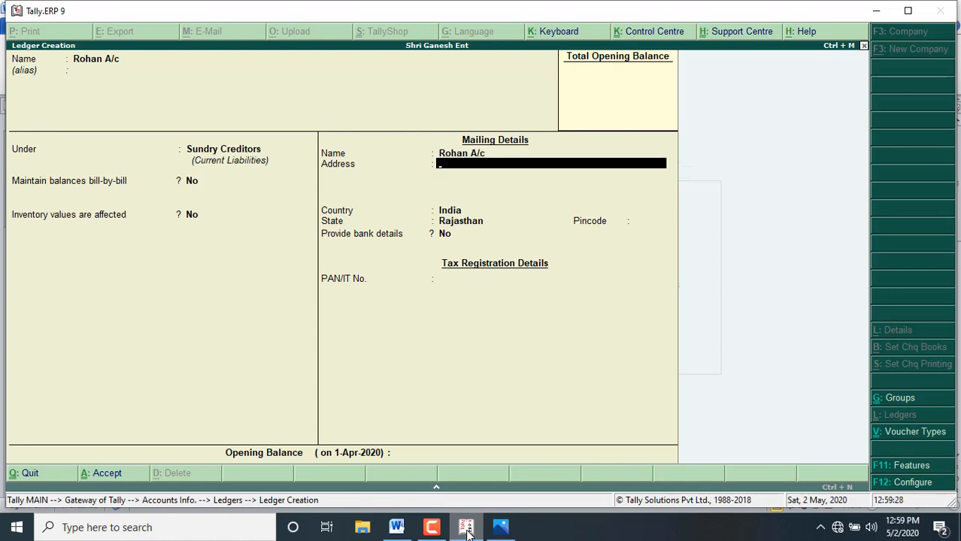
{"action": "key", "text": "Return"}
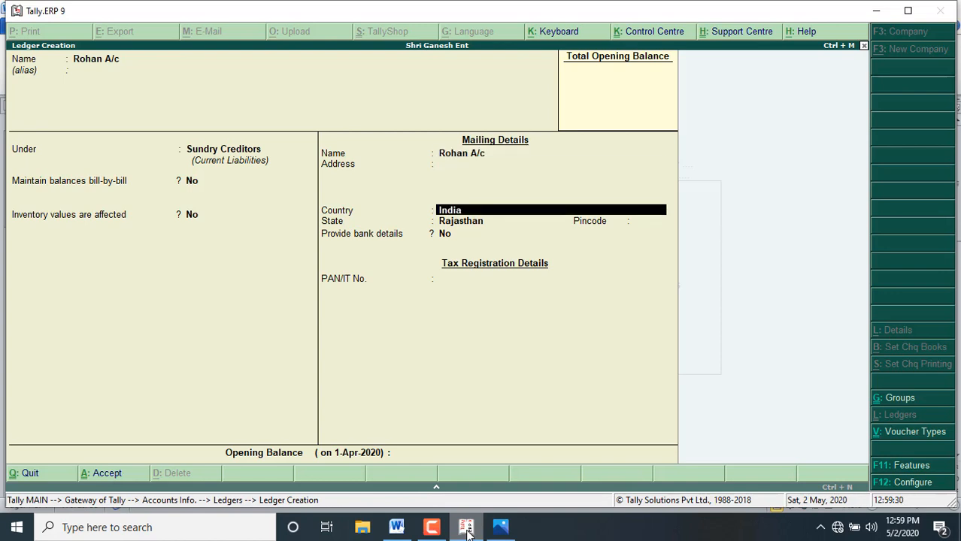
{"action": "key", "text": "Return"}
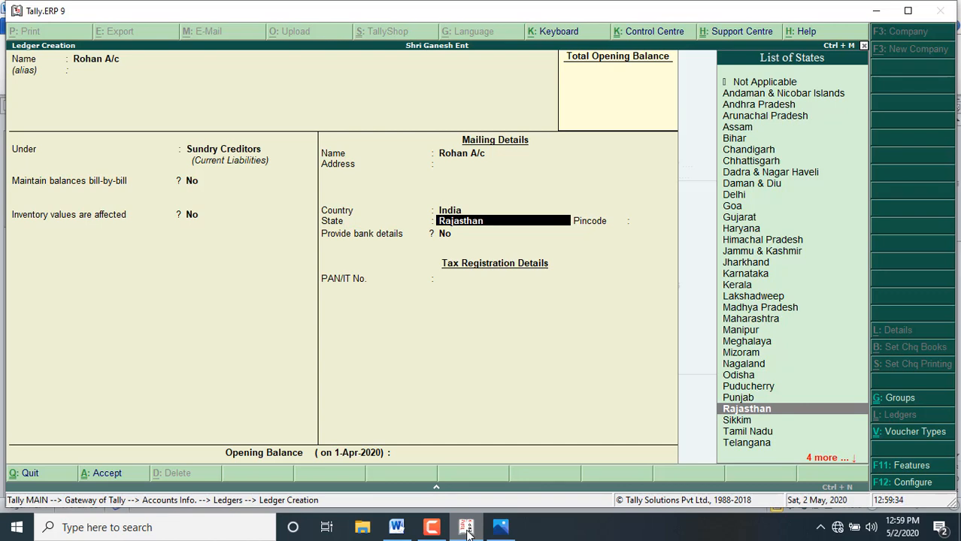
{"action": "key", "text": "Return"}
{"action": "key", "text": "Return"}
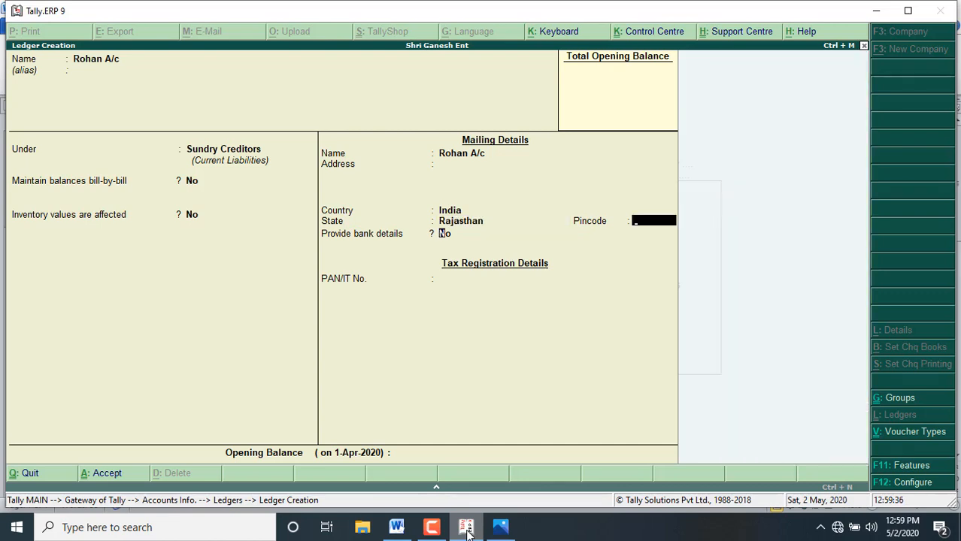
{"action": "key", "text": "Return"}
{"action": "key", "text": "Return"}
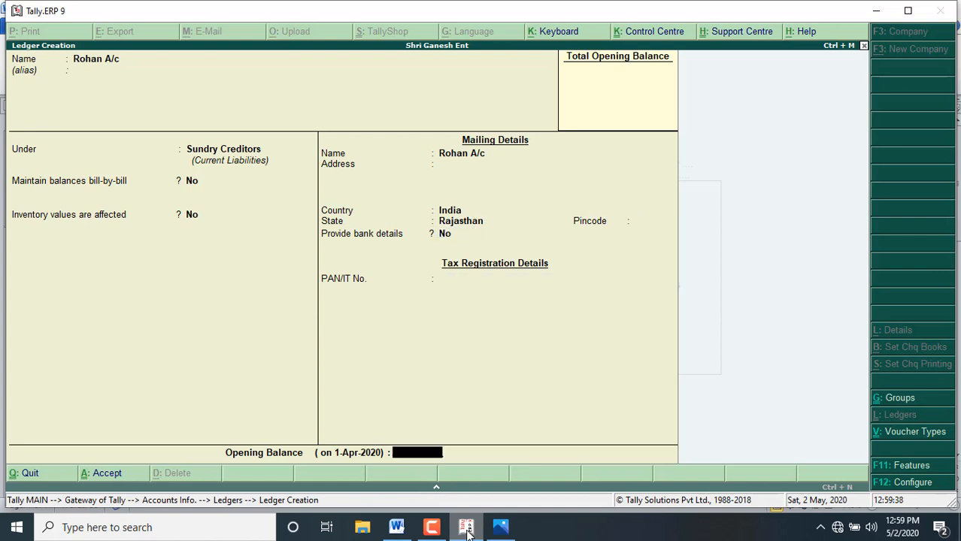
{"action": "key", "text": "Return"}
{"action": "key", "text": "Return"}
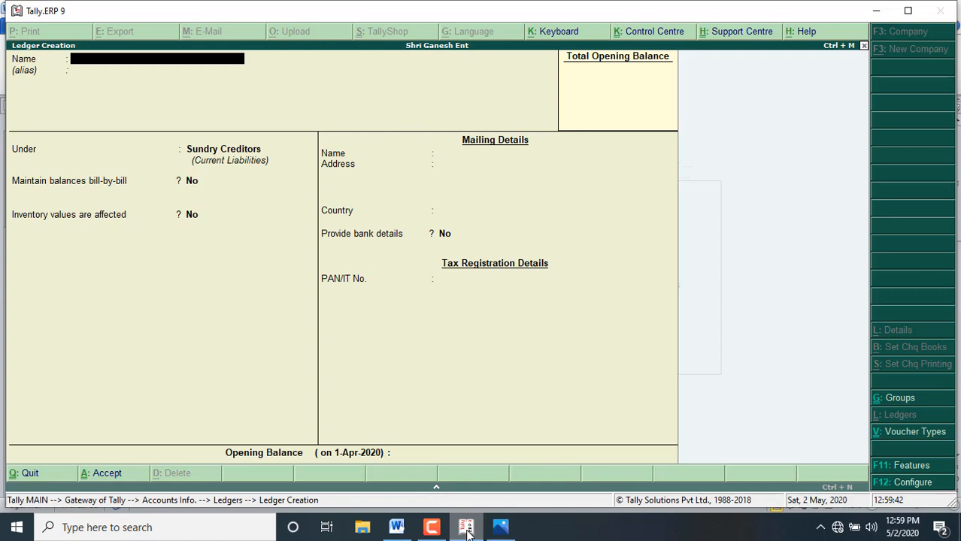
Step: Start the next ledger's name with Mo and check the customer's name in the Word transaction list before returning to Tally.ERP 9
{"action": "type", "text": "Mohan"}
{"action": "key", "text": "BackSpace"}
{"action": "key", "text": "BackSpace"}
{"action": "key", "text": "BackSpace"}
{"action": "left_click", "coordinate": [395, 532]}
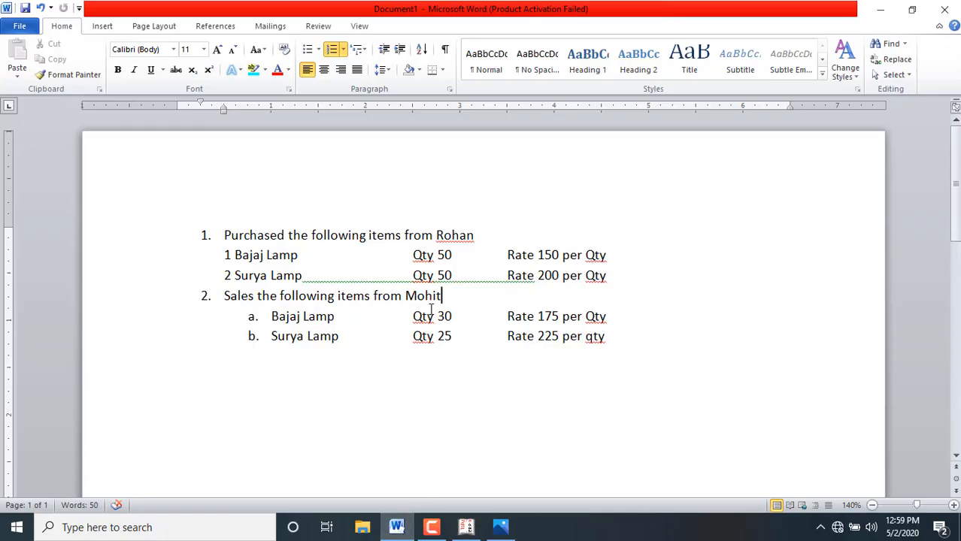
{"action": "left_click", "coordinate": [466, 529]}
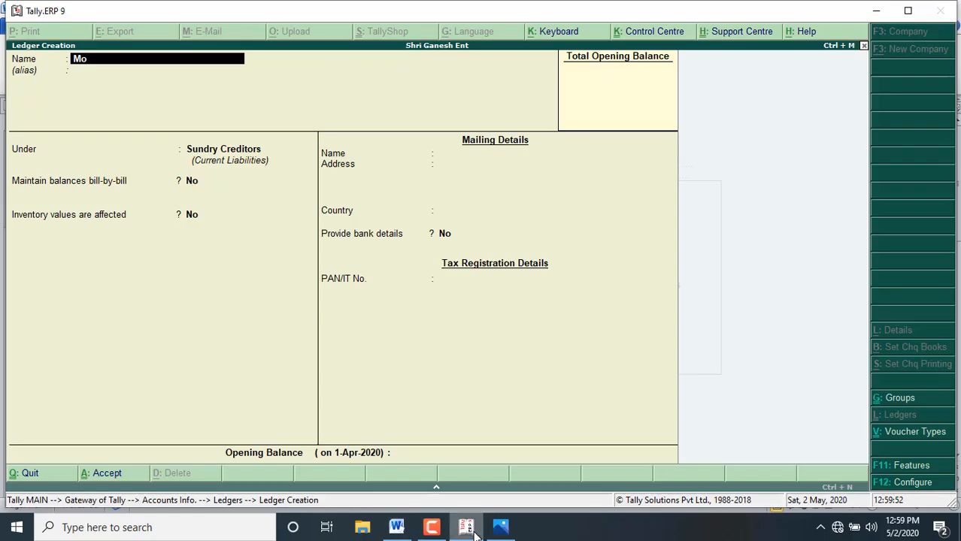
Step: Complete the ledger name as the customer's name followed by A/c, leave the alias blank, and place it under Sundry Debtors
{"action": "type", "text": "hit A/c"}
{"action": "key", "text": "Return"}
{"action": "key", "text": "Return"}
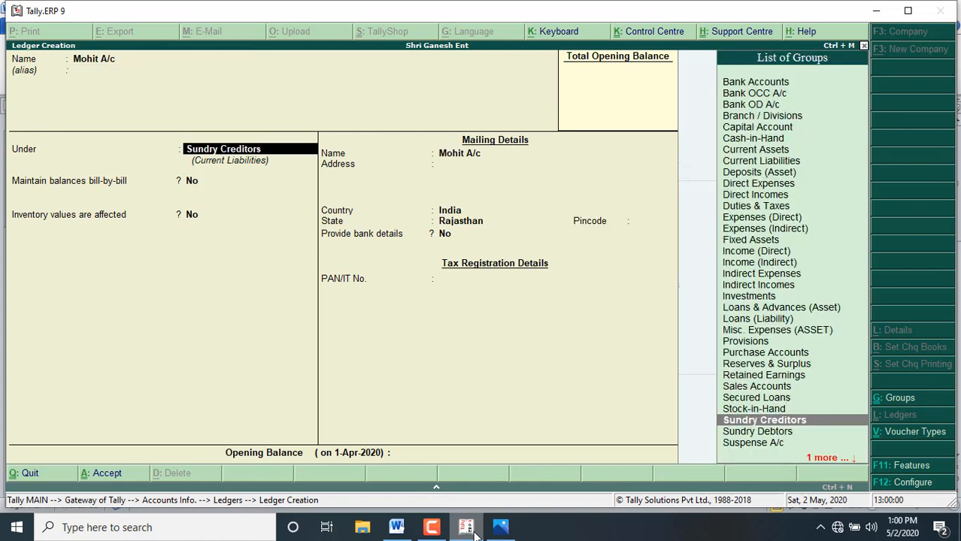
{"action": "key", "text": "Down"}
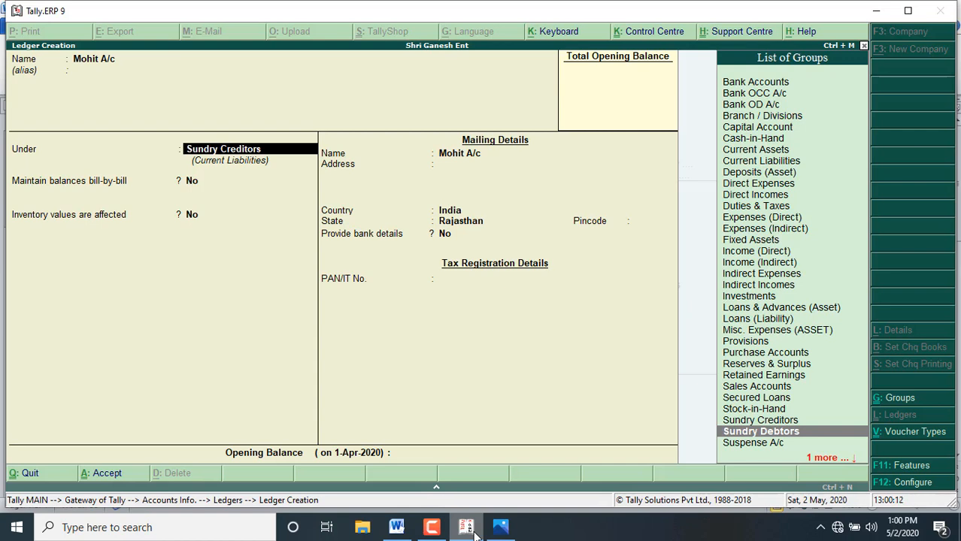
{"action": "key", "text": "Return"}
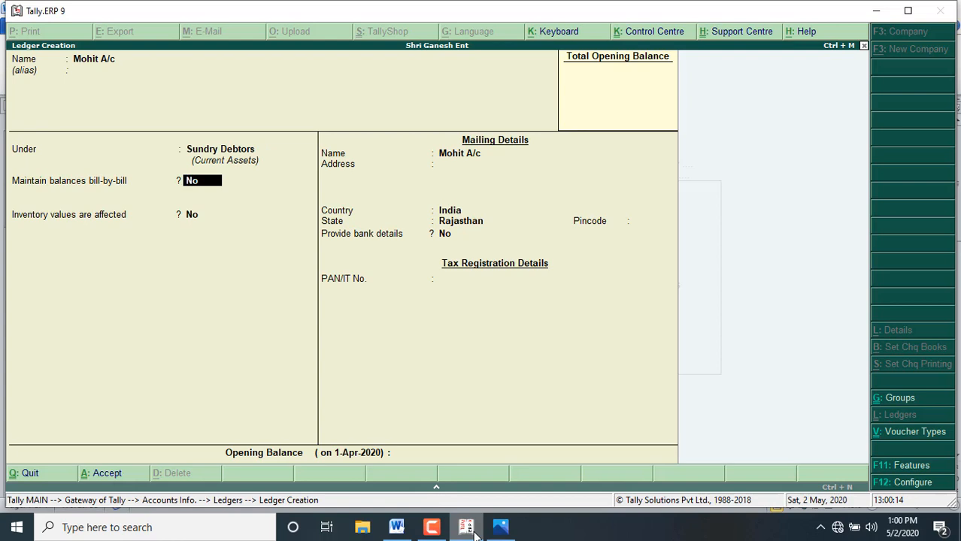
Step: Keep bill-by-bill balances, inventory effect and bank details at No, accept India and Rajasthan with address and pincode blank, and save the customer ledger
{"action": "key", "text": "Return"}
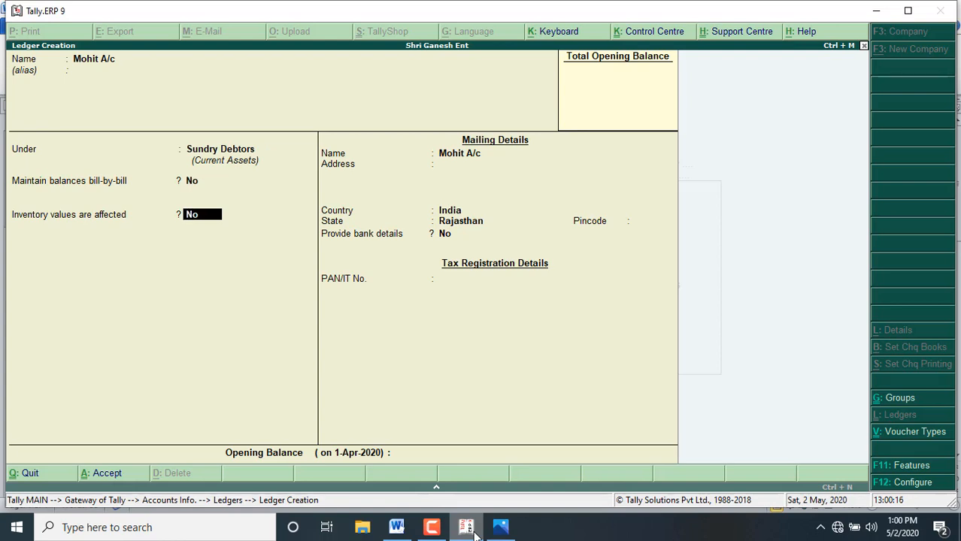
{"action": "key", "text": "Return"}
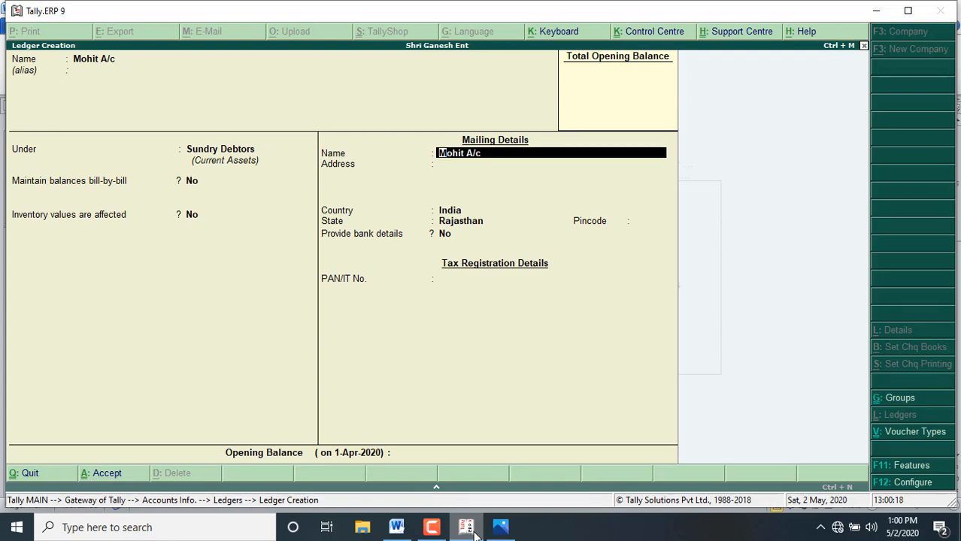
{"action": "key", "text": "Return"}
{"action": "key", "text": "Return"}
{"action": "key", "text": "Return"}
{"action": "key", "text": "Return"}
{"action": "key", "text": "Return"}
{"action": "key", "text": "Return"}
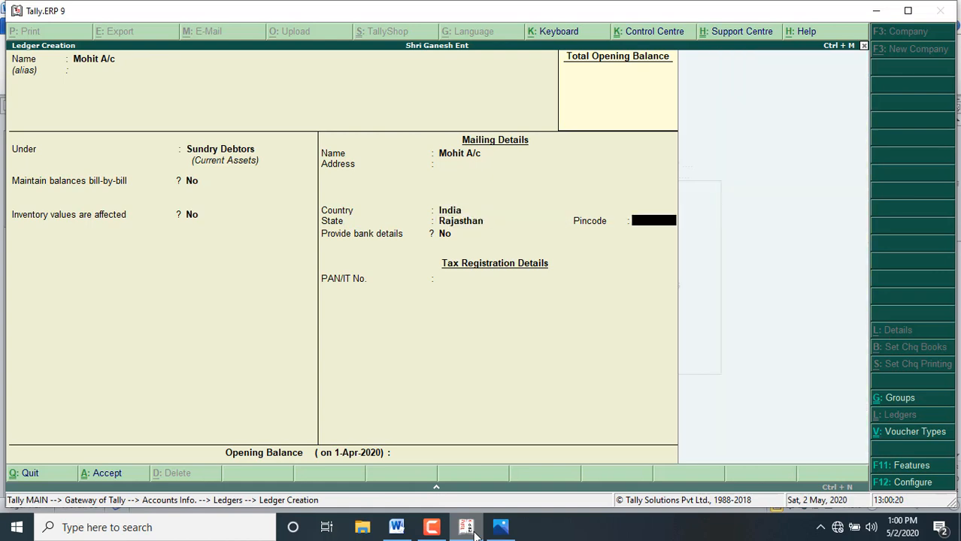
{"action": "key", "text": "Return"}
{"action": "key", "text": "Return"}
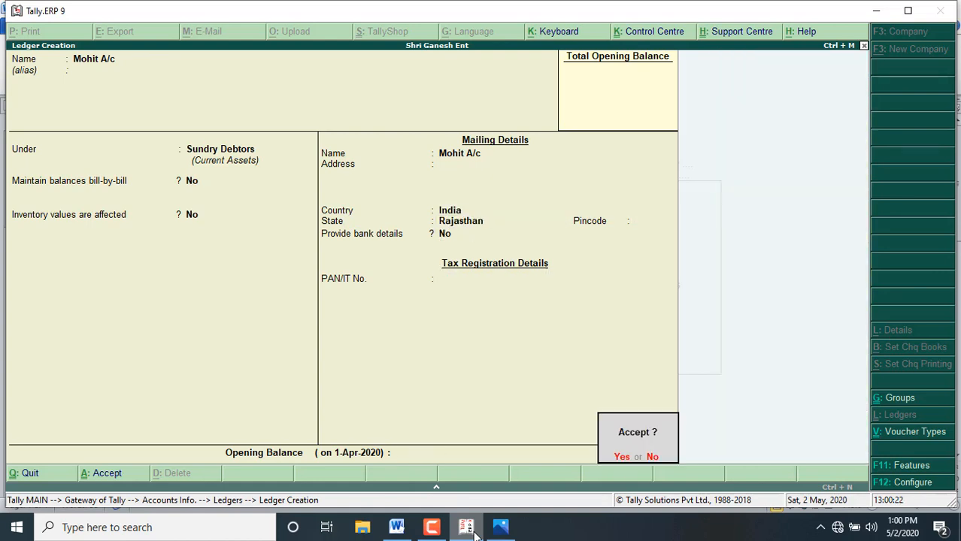
{"action": "key", "text": "Return"}
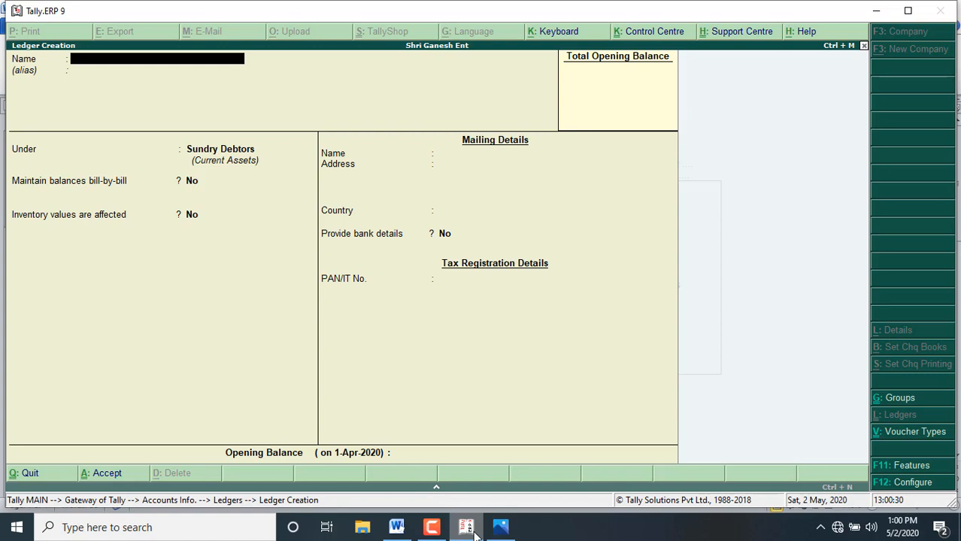
Step: Quit ledger creation without adding another ledger and return to the Gateway of Tally
{"action": "key", "text": "Escape"}
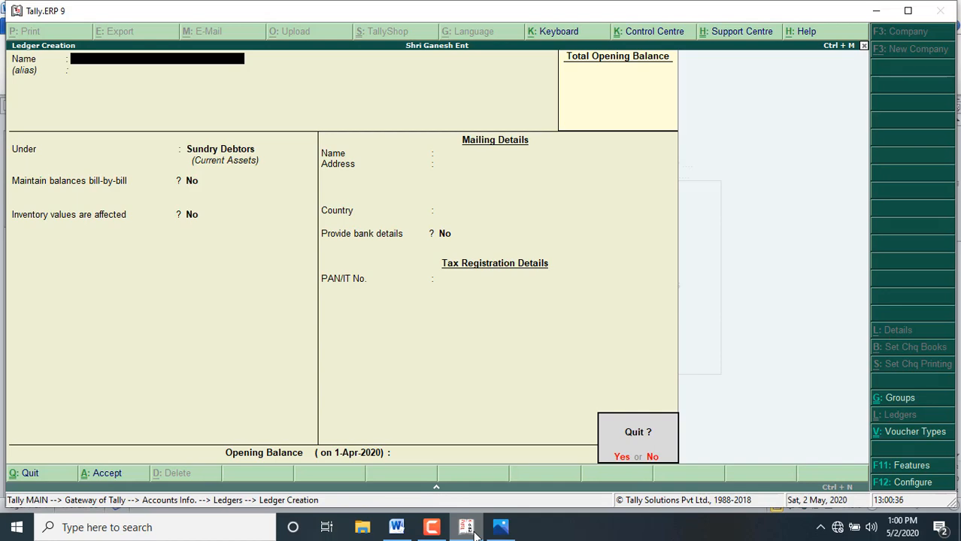
{"action": "left_click", "coordinate": [500, 527]}
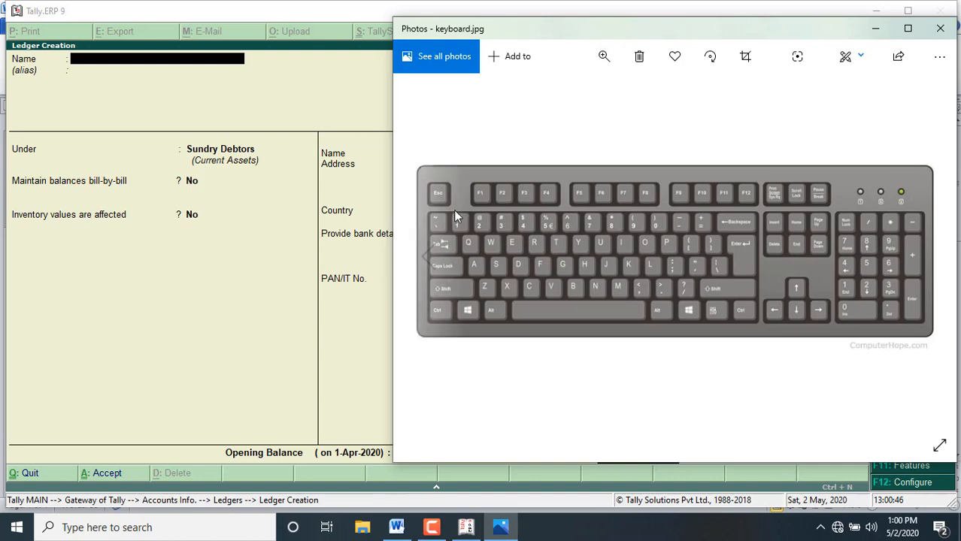
{"action": "left_click", "coordinate": [290, 74]}
{"action": "key", "text": "Escape"}
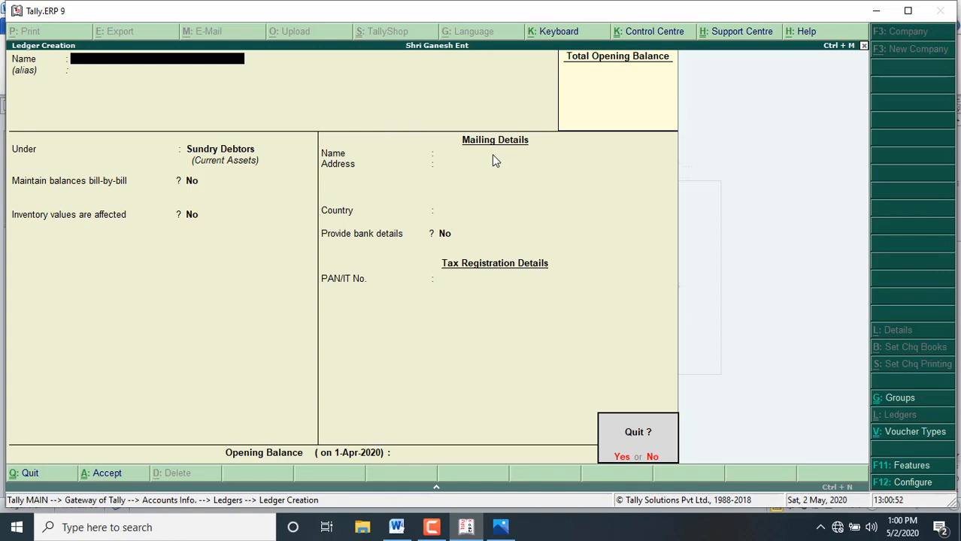
{"action": "key", "text": "Return"}
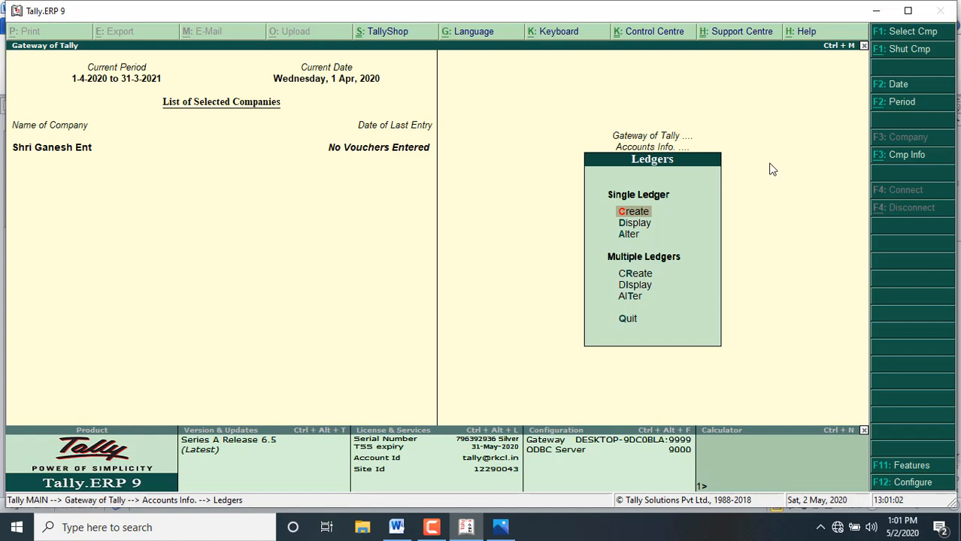
{"action": "key", "text": "Escape"}
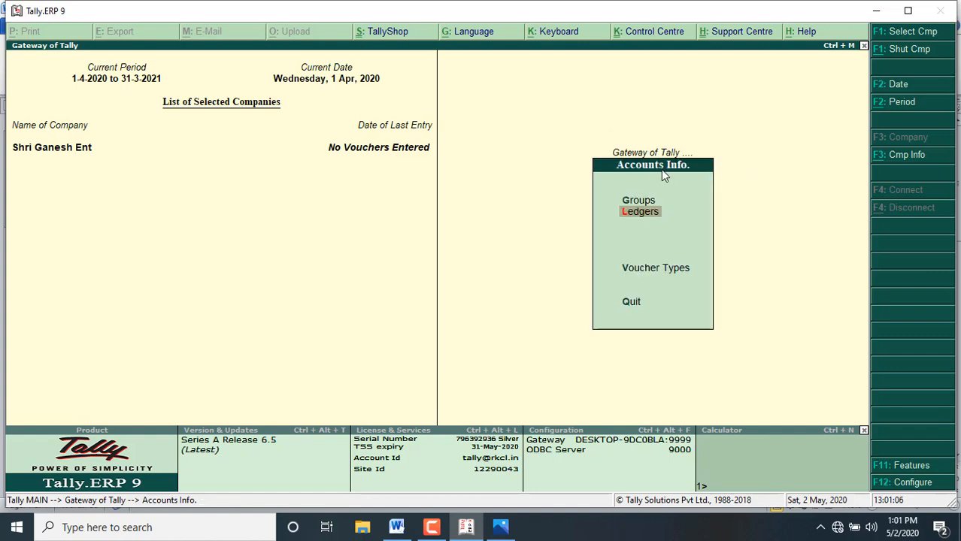
{"action": "key", "text": "Escape"}
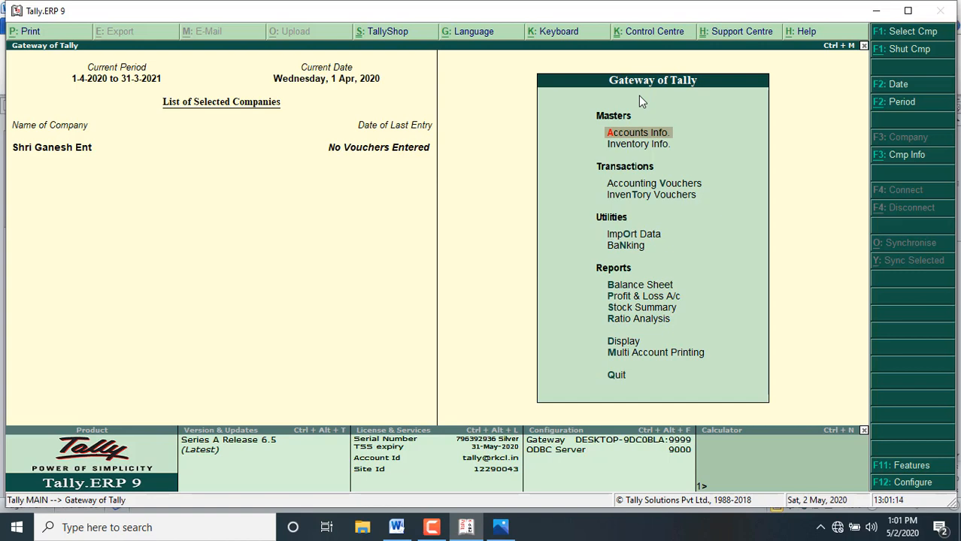
Step: Examine the list of existing single ledgers for the company and return to the Gateway of Tally
{"action": "key", "text": "Return"}
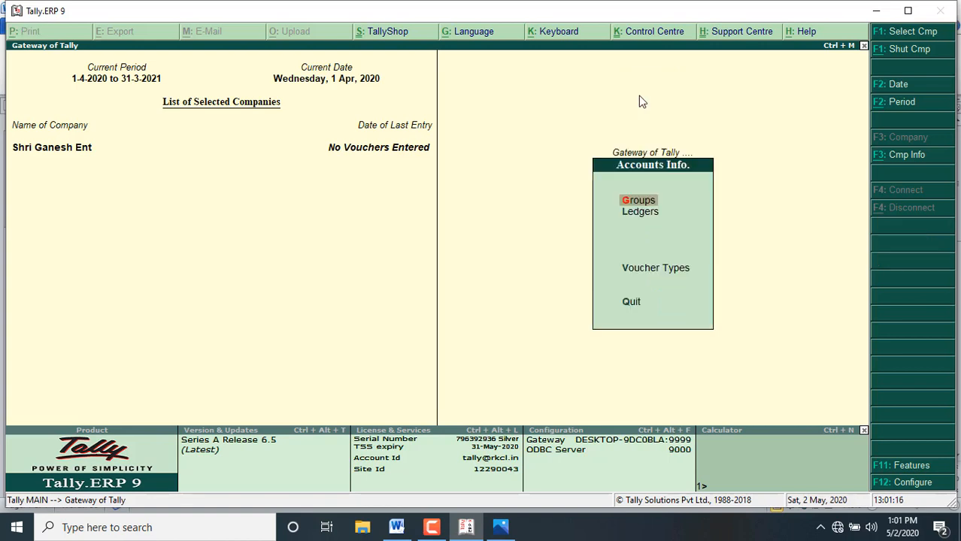
{"action": "key", "text": "Down"}
{"action": "key", "text": "Return"}
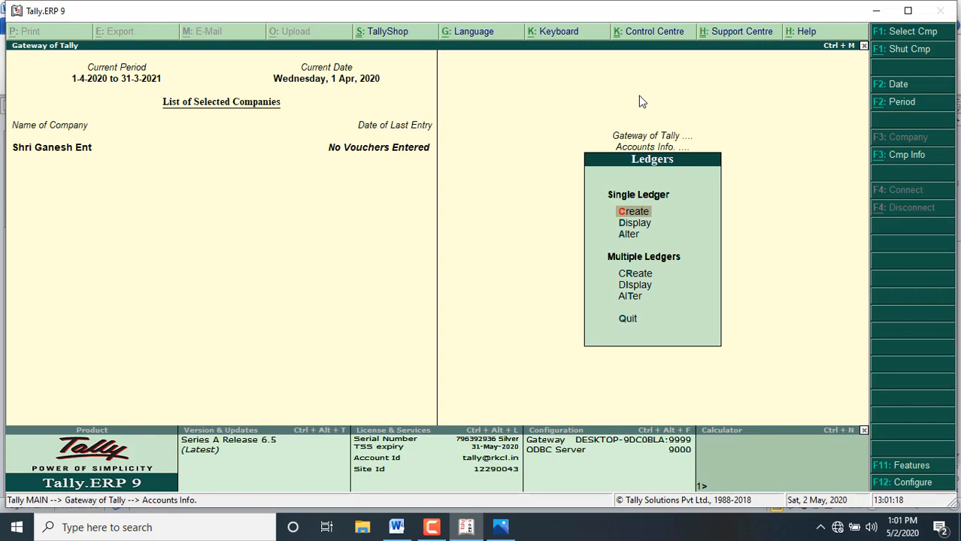
{"action": "key", "text": "Down"}
{"action": "key", "text": "Return"}
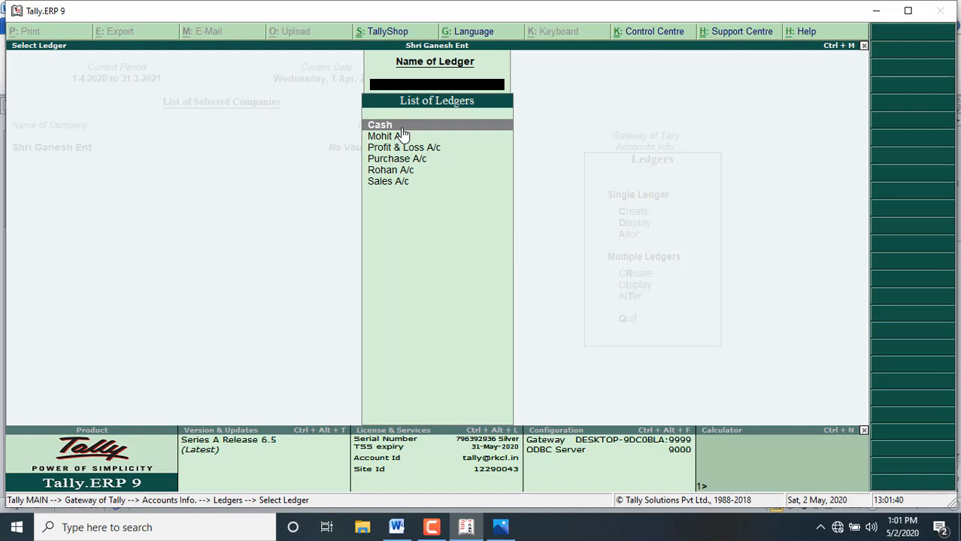
{"action": "key", "text": "Escape"}
{"action": "key", "text": "Escape"}
{"action": "key", "text": "Escape"}
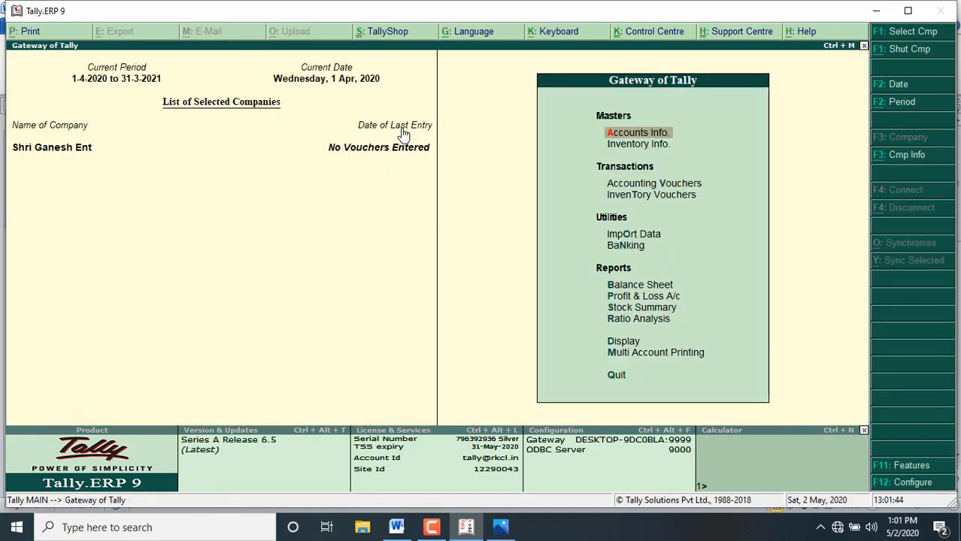
Step: Open Inventory Info., and in Word add the stock group name Electronics on a line below the listed transactions
{"action": "key", "text": "Down"}
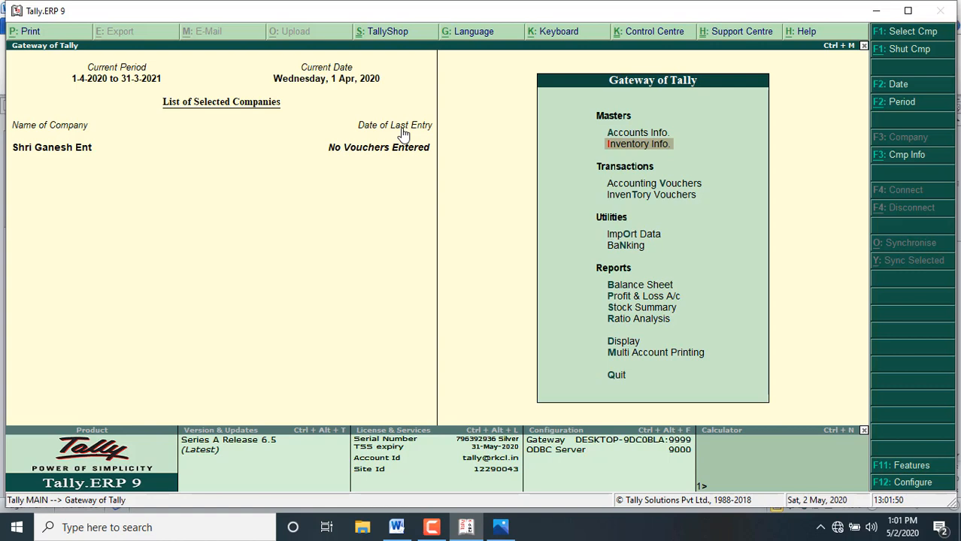
{"action": "key", "text": "Return"}
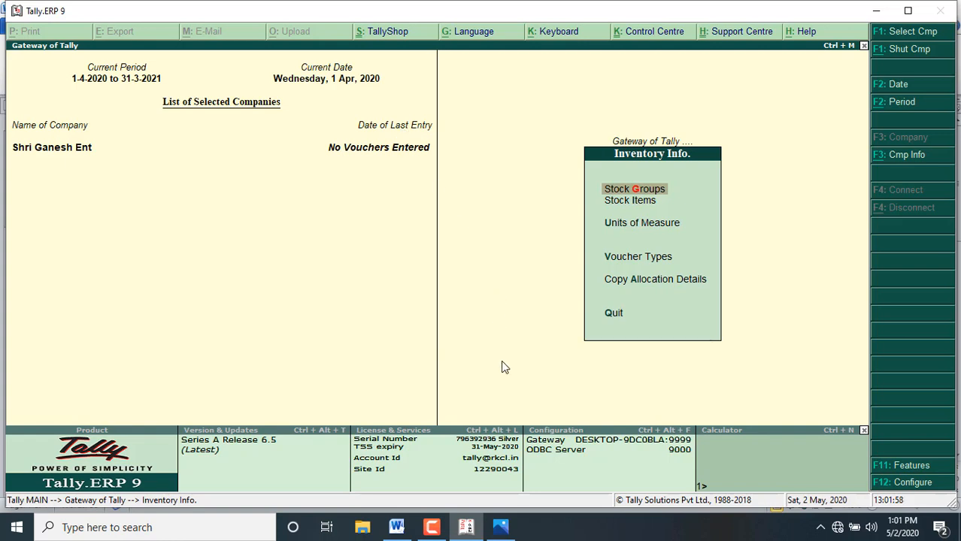
{"action": "left_click", "coordinate": [397, 527]}
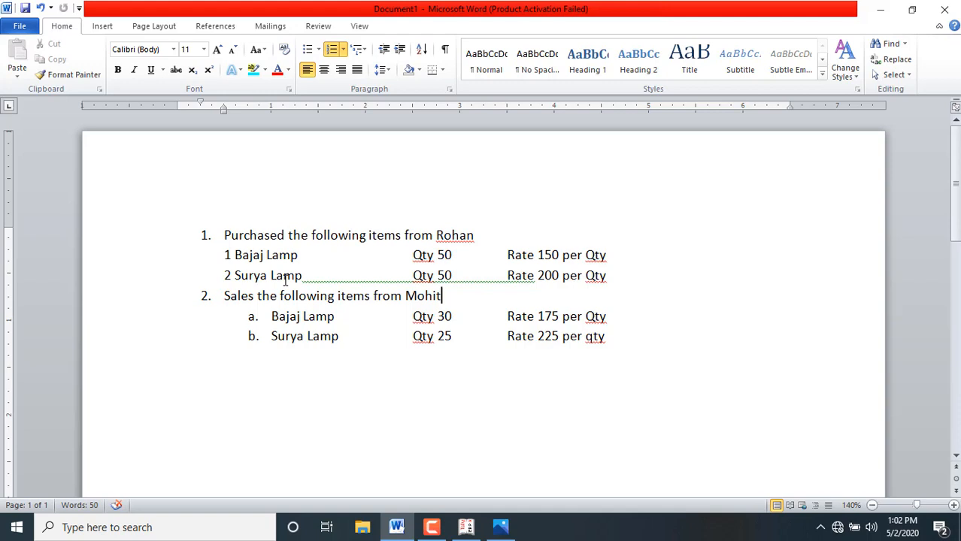
{"action": "left_click", "coordinate": [216, 404]}
{"action": "left_click", "coordinate": [234, 403]}
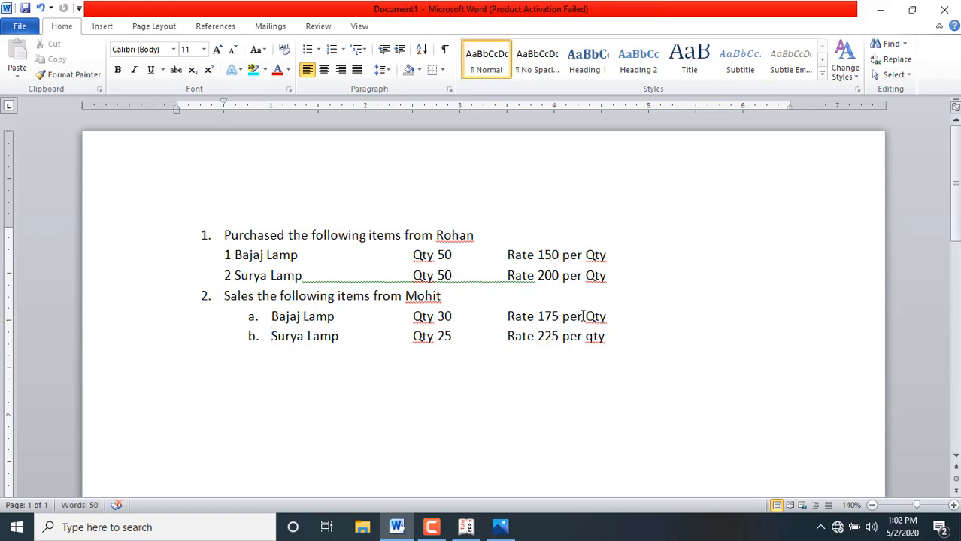
{"action": "type", "text": "Electronics"}
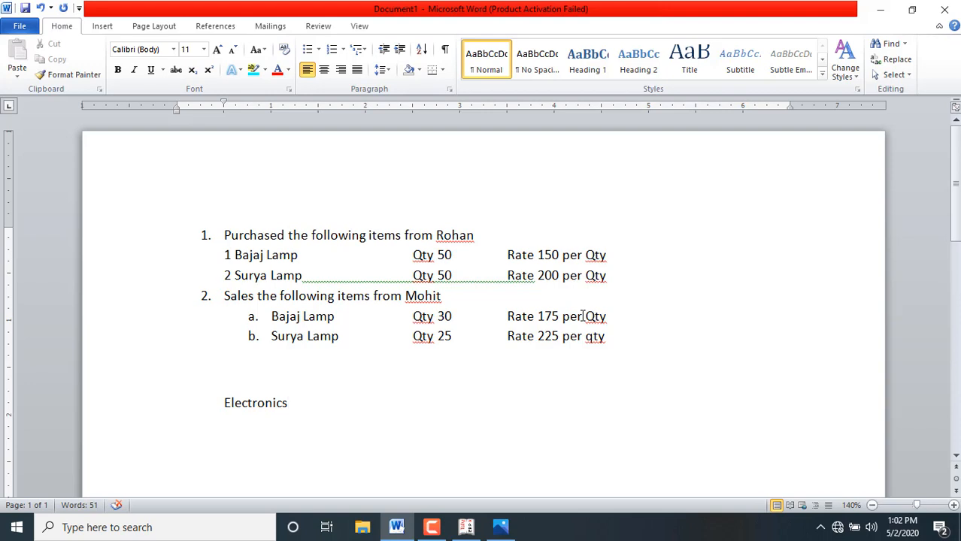
Step: Extend the Electronics line in the Word document with "- 1Bajaj lamp" as its first item
{"action": "type", "text": "- 1baj"}
{"action": "key", "text": "BackSpace"}
{"action": "key", "text": "BackSpace"}
{"action": "key", "text": "BackSpace"}
{"action": "type", "text": "Bajaj"}
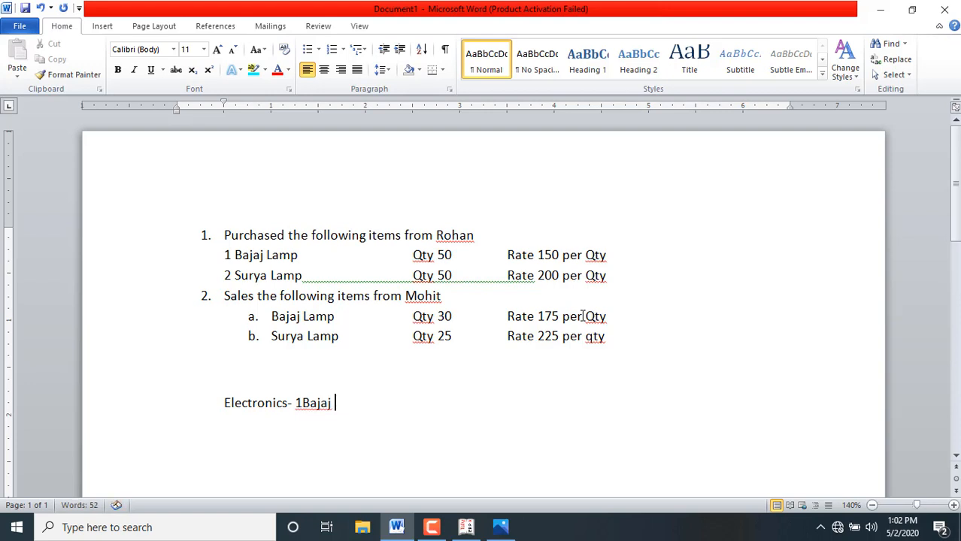
{"action": "type", "text": " lamp"}
Step: Add "2 Surya Lamp" on a new line indented by two tab stops beneath the Bajaj lamp item
{"action": "key", "text": "Return"}
{"action": "key", "text": "Tab"}
{"action": "key", "text": "Tab"}
{"action": "type", "text": "2 Su"}
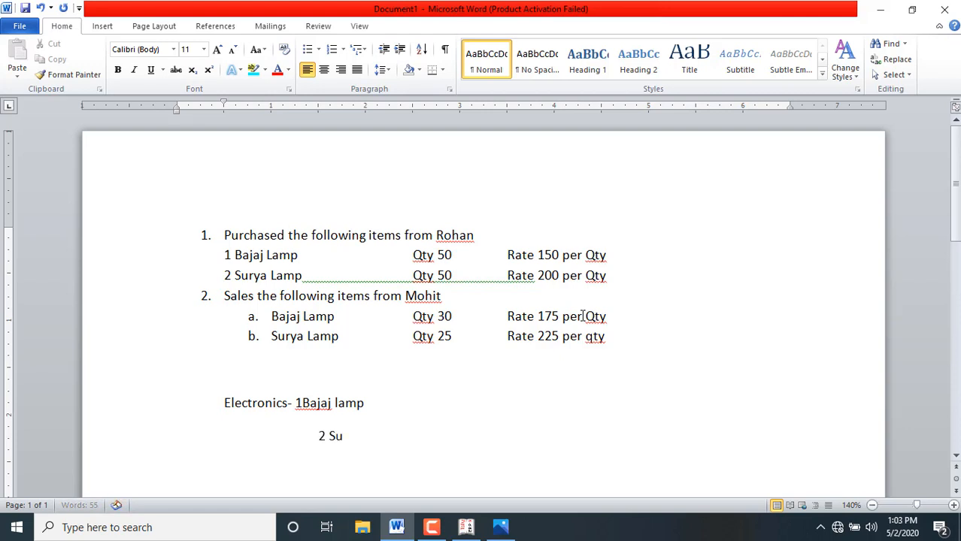
{"action": "type", "text": "rya Lamp"}
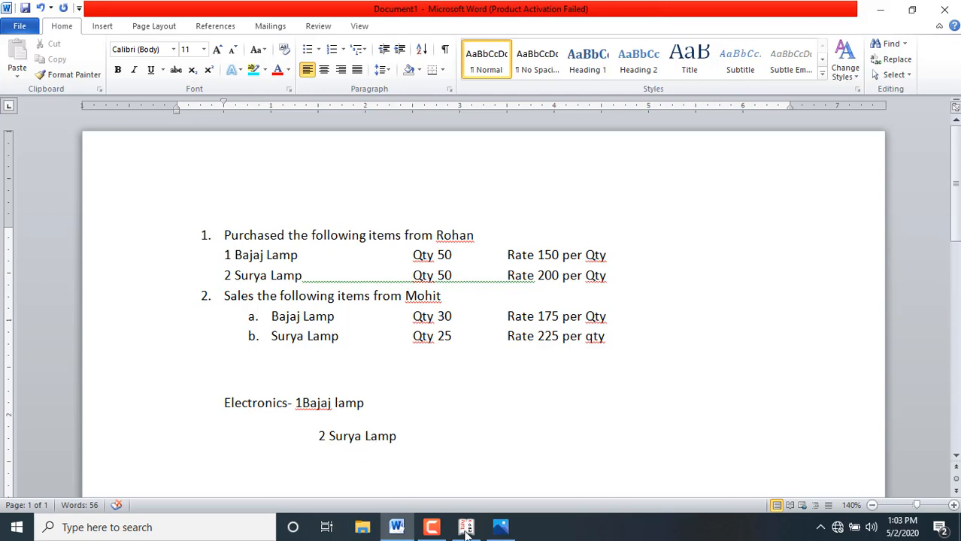
Step: Switch to Tally.ERP 9 and start a new unit of measure of type Simple with the symbol Qty
{"action": "mouse_move", "coordinate": [467, 535]}
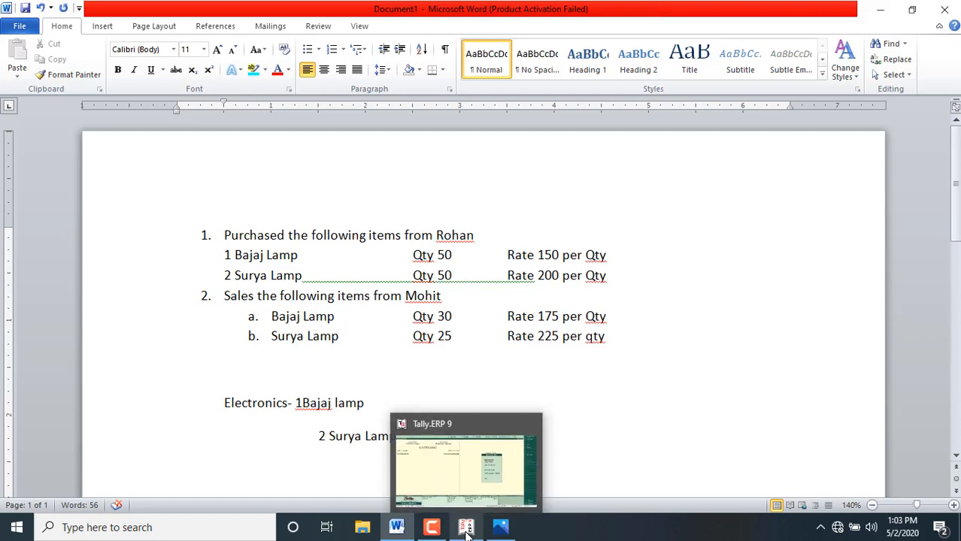
{"action": "left_click", "coordinate": [467, 530]}
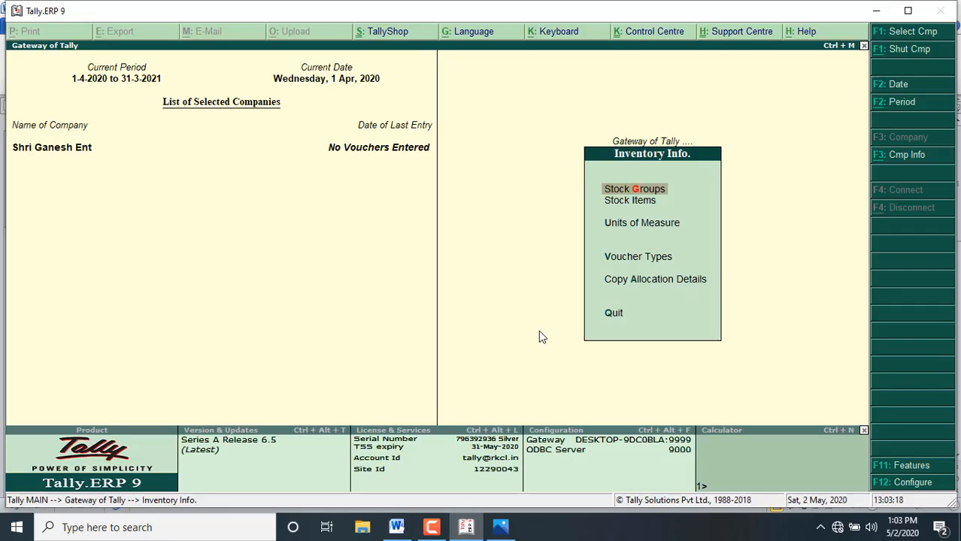
{"action": "left_click", "coordinate": [647, 224]}
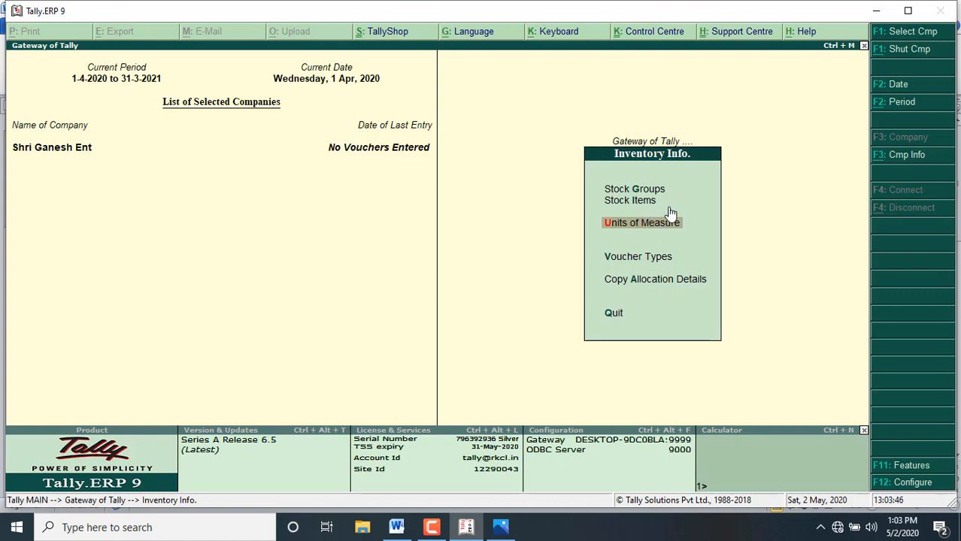
{"action": "key", "text": "Return"}
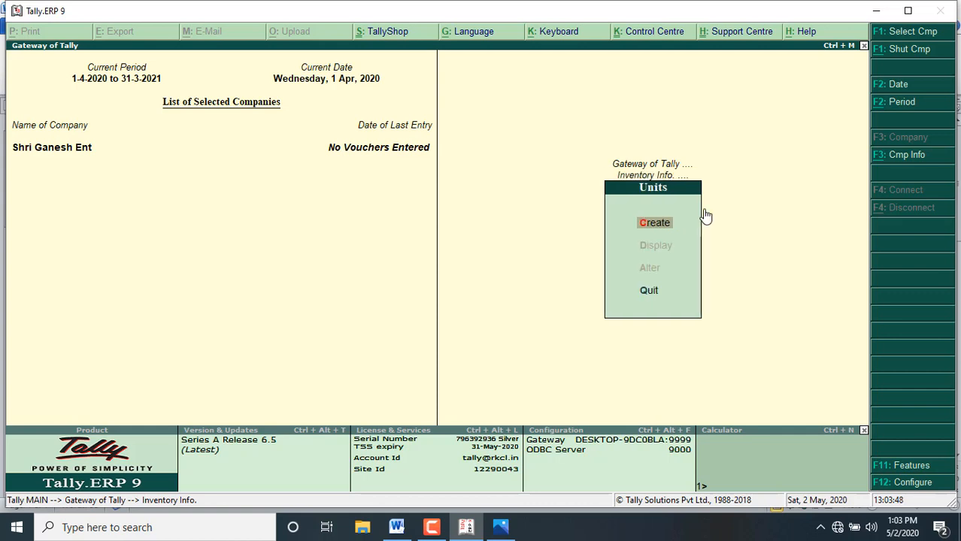
{"action": "key", "text": "Return"}
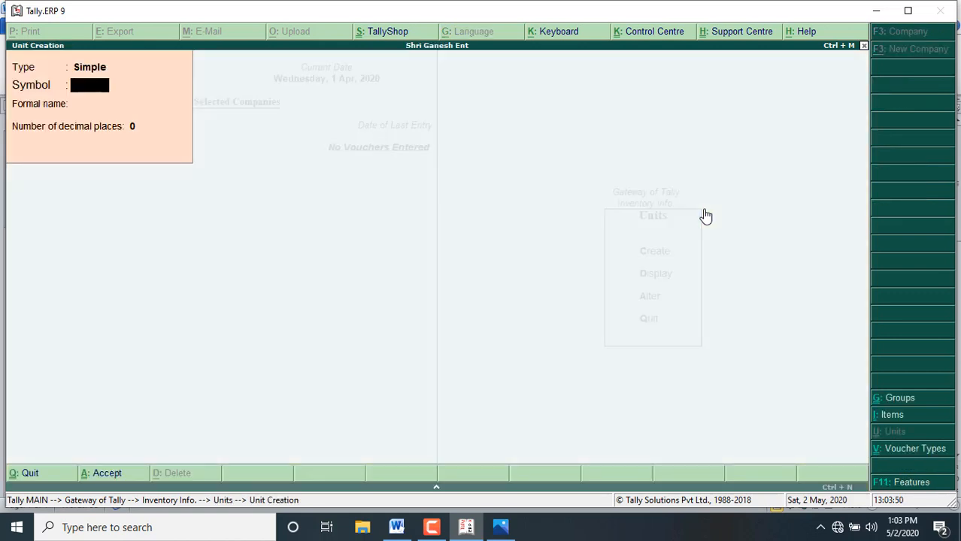
{"action": "key", "text": "BackSpace"}
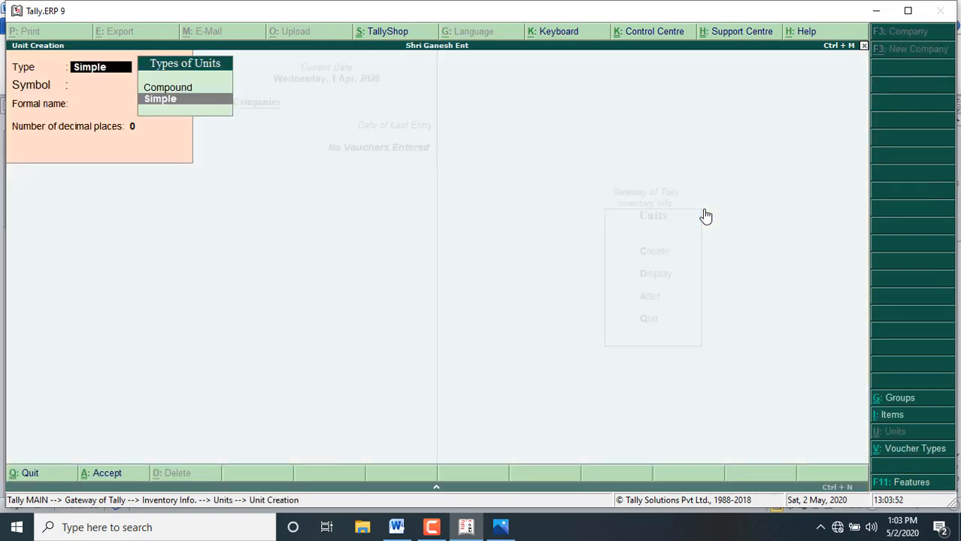
{"action": "key", "text": "Return"}
{"action": "type", "text": "Q"}
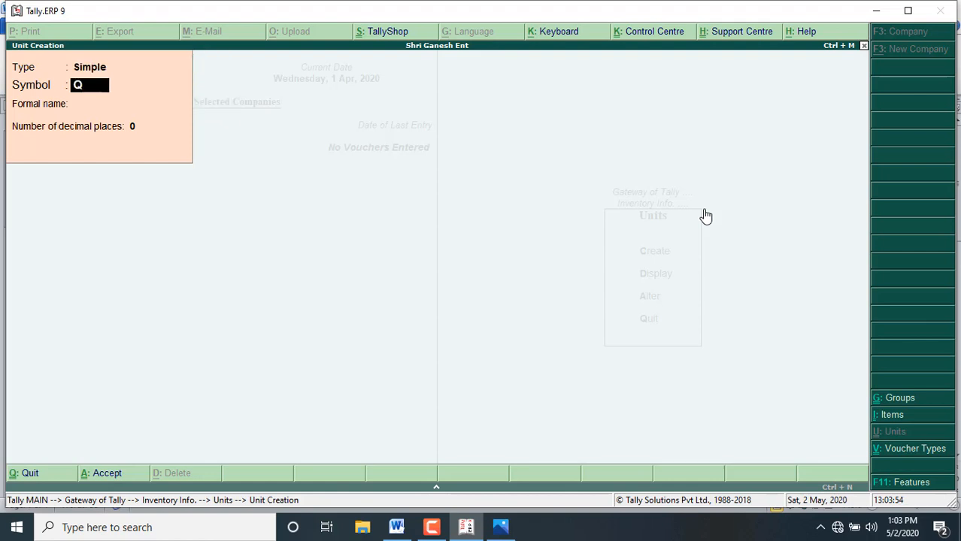
{"action": "type", "text": "ty"}
{"action": "key", "text": "Return"}
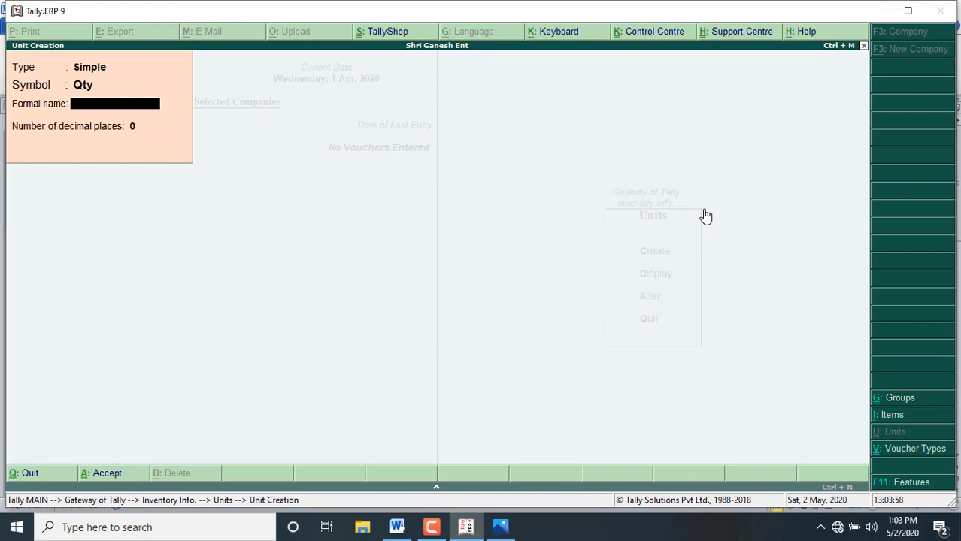
Step: Give the Qty unit the formal name Quantity and 0 decimal places, save it and return to Inventory Info
{"action": "type", "text": "Quantity"}
{"action": "key", "text": "Return"}
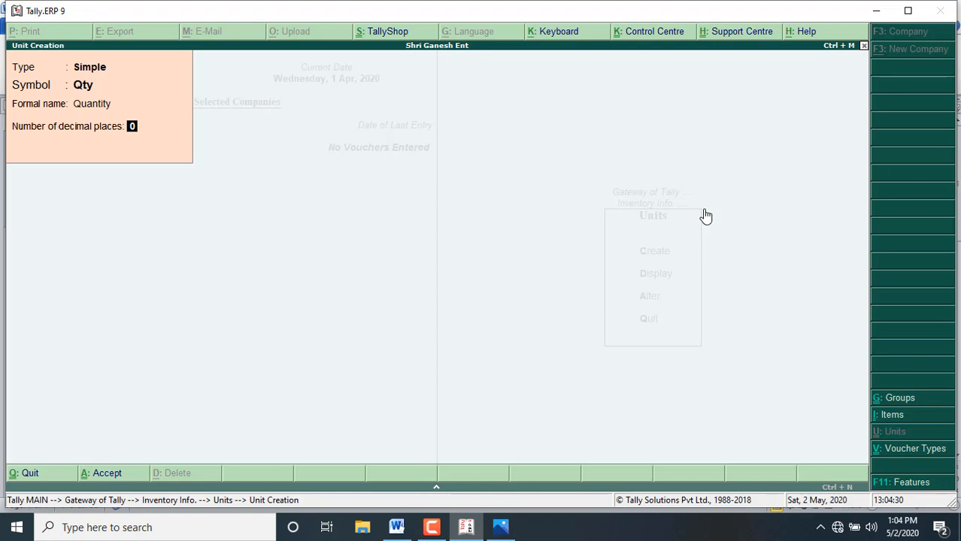
{"action": "key", "text": "Return"}
{"action": "key", "text": "Return"}
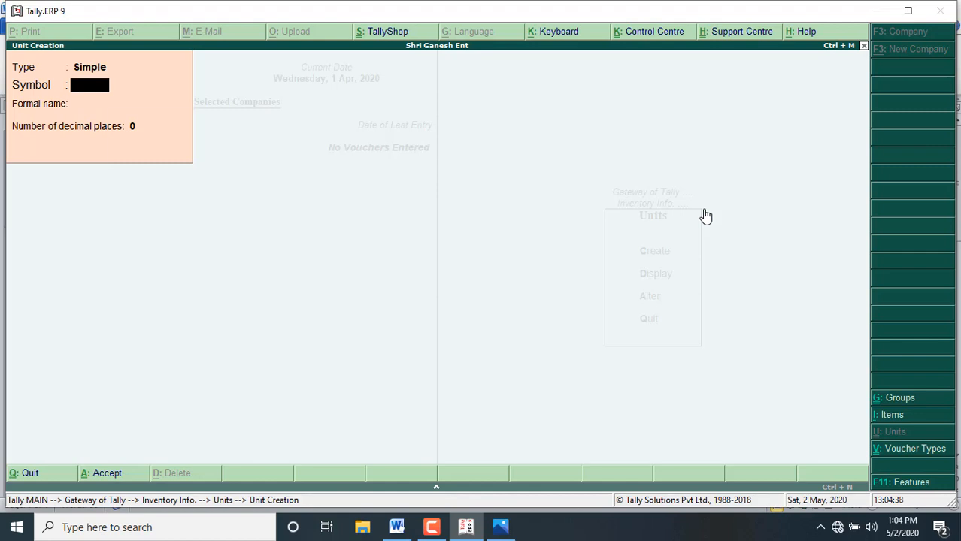
{"action": "key", "text": "Escape"}
{"action": "key", "text": "Return"}
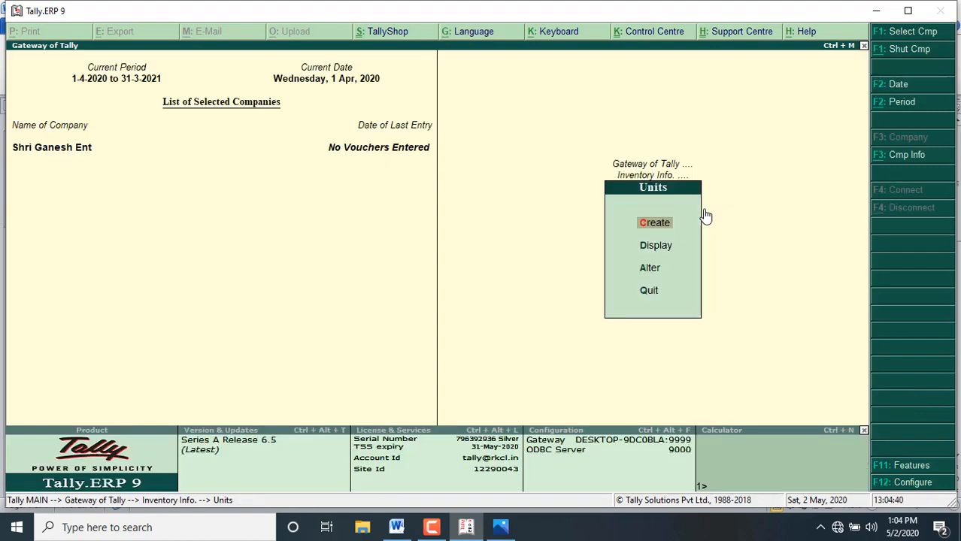
{"action": "key", "text": "Escape"}
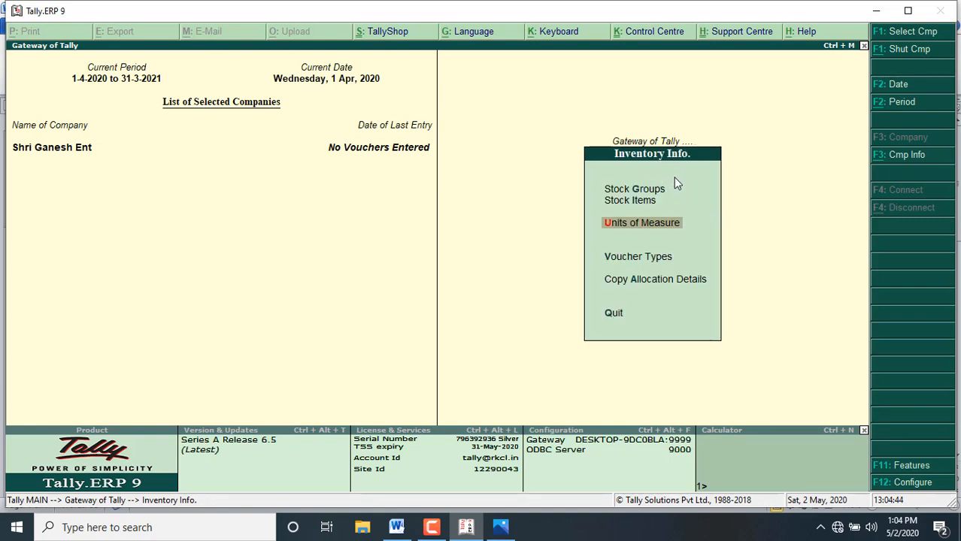
Step: Start a new single stock group and name it Electronics
{"action": "key", "text": "Up"}
{"action": "key", "text": "Up"}
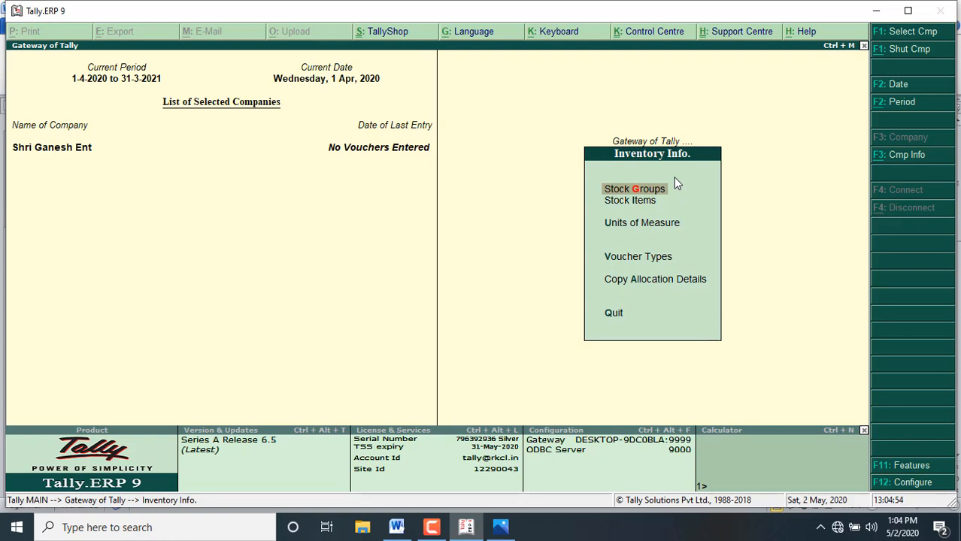
{"action": "key", "text": "Return"}
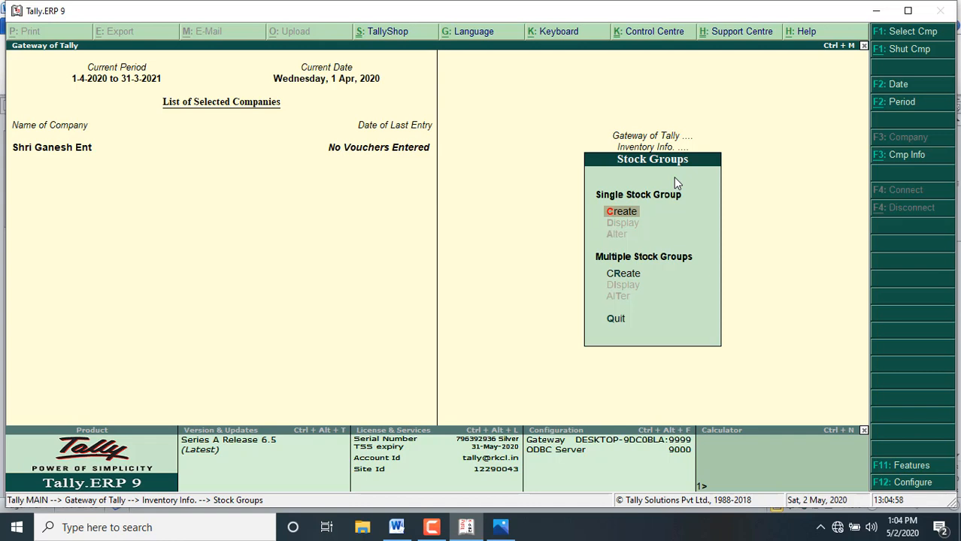
{"action": "left_click", "coordinate": [631, 220]}
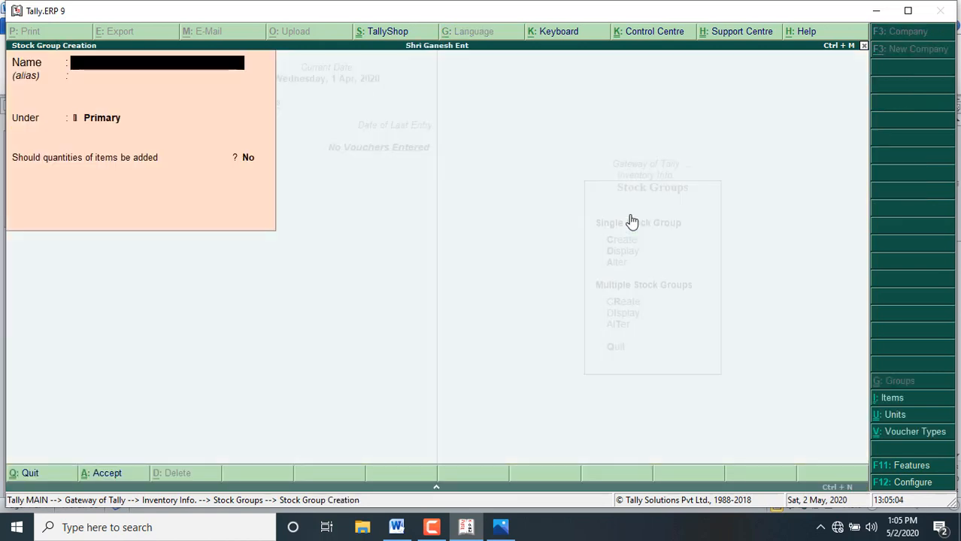
{"action": "type", "text": "Electronics"}
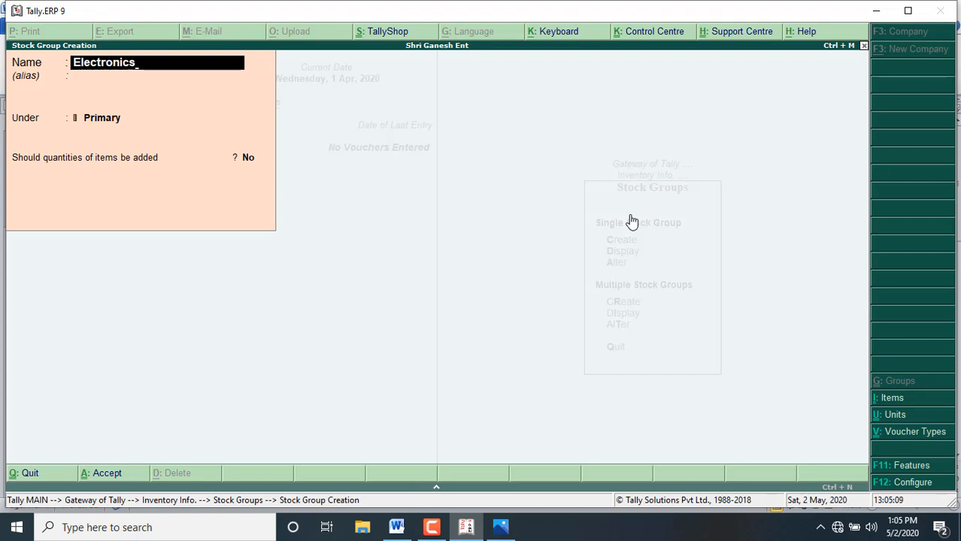
Step: Save the Electronics group under Primary with no alias and item quantities not added, and return to Inventory Info
{"action": "key", "text": "Return"}
{"action": "key", "text": "Return"}
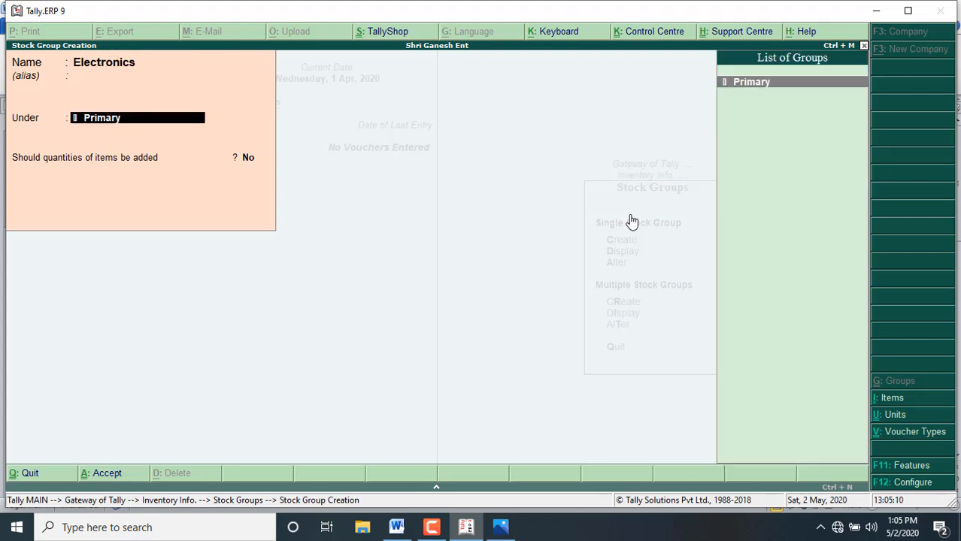
{"action": "key", "text": "BackSpace"}
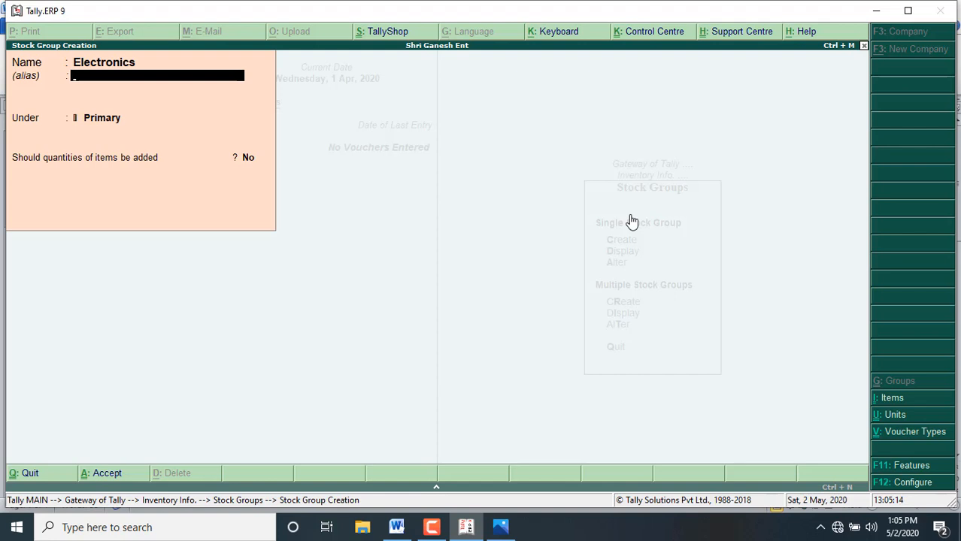
{"action": "key", "text": "Return"}
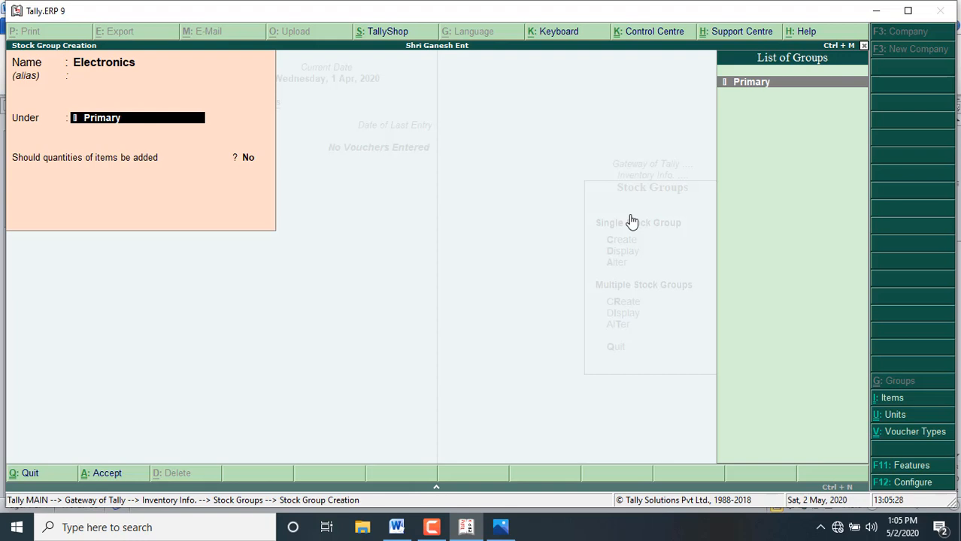
{"action": "key", "text": "Return"}
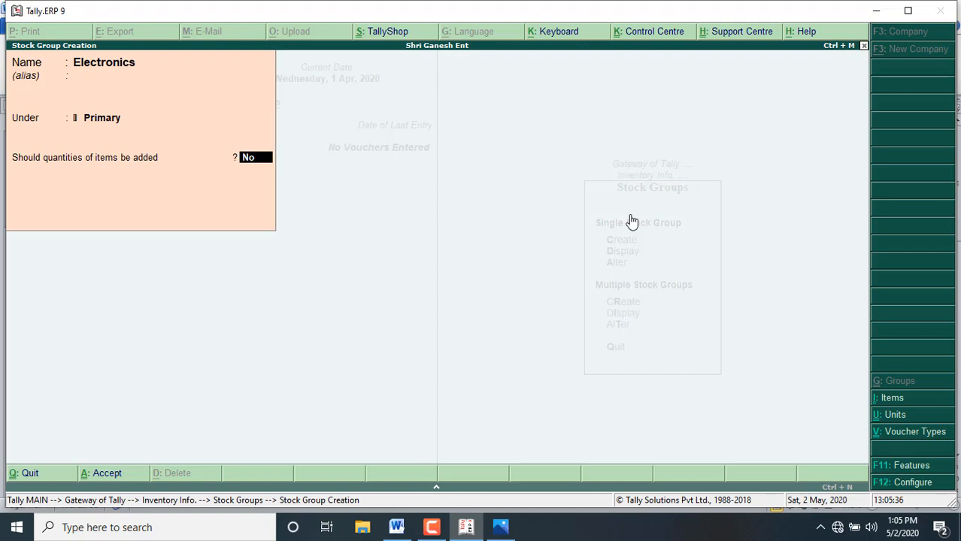
{"action": "key", "text": "Return"}
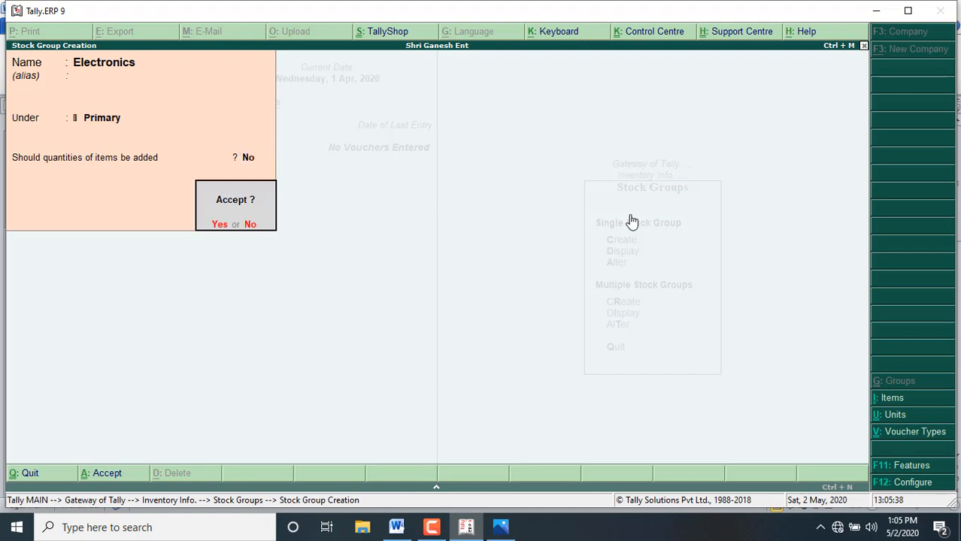
{"action": "key", "text": "Return"}
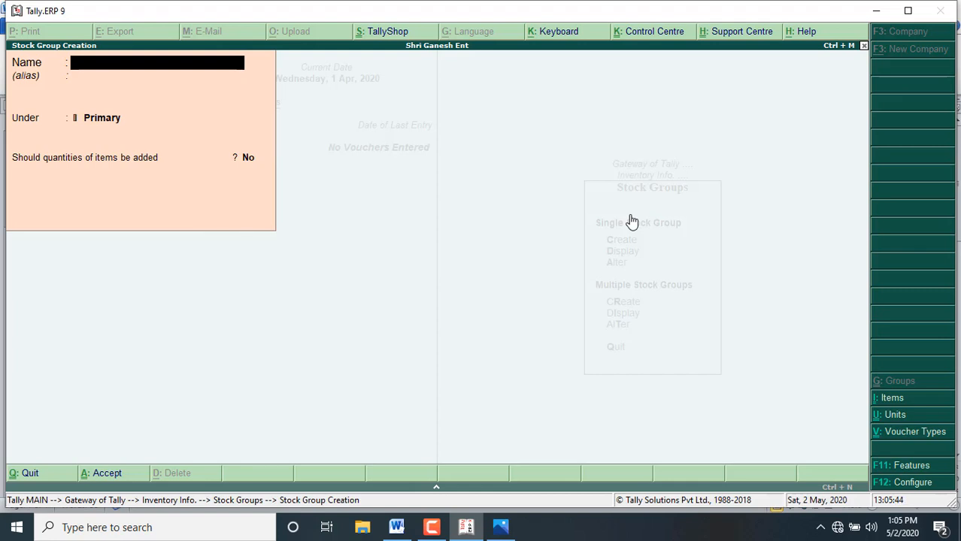
{"action": "key", "text": "Escape"}
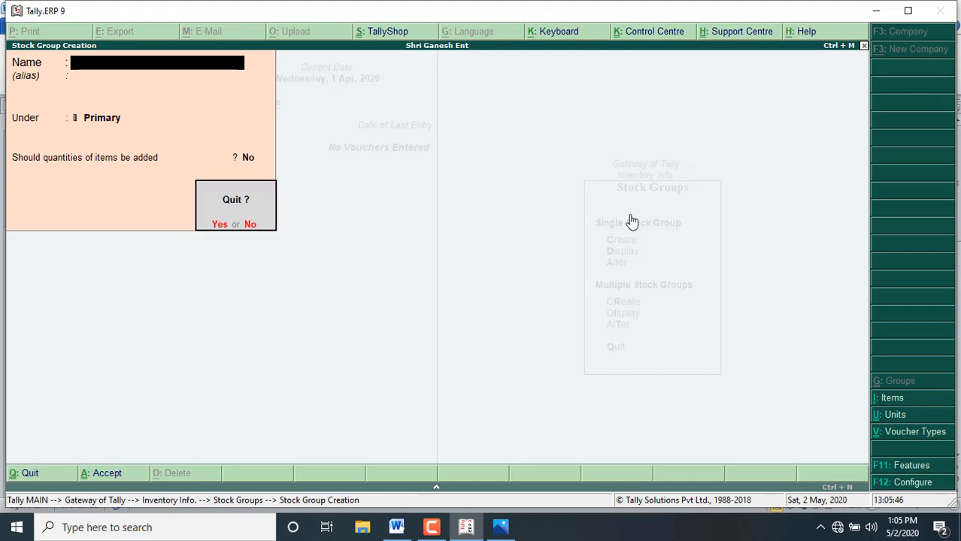
{"action": "key", "text": "y"}
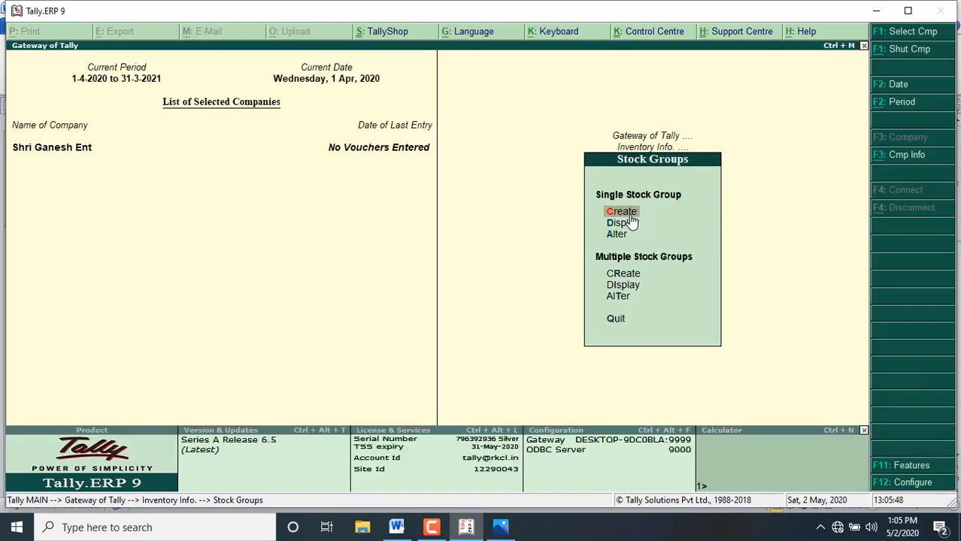
{"action": "key", "text": "Escape"}
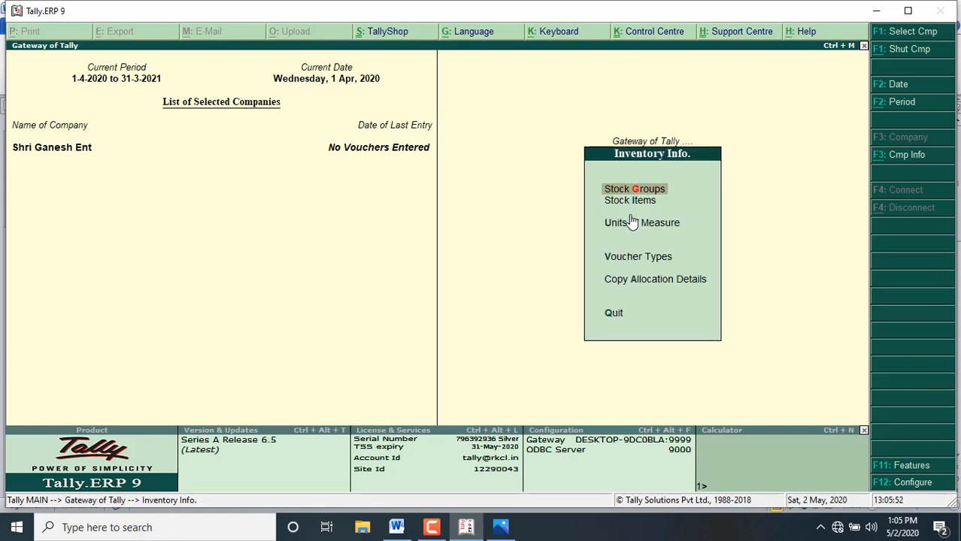
Step: Start creating multiple stock items under the Electronics group
{"action": "key", "text": "Down"}
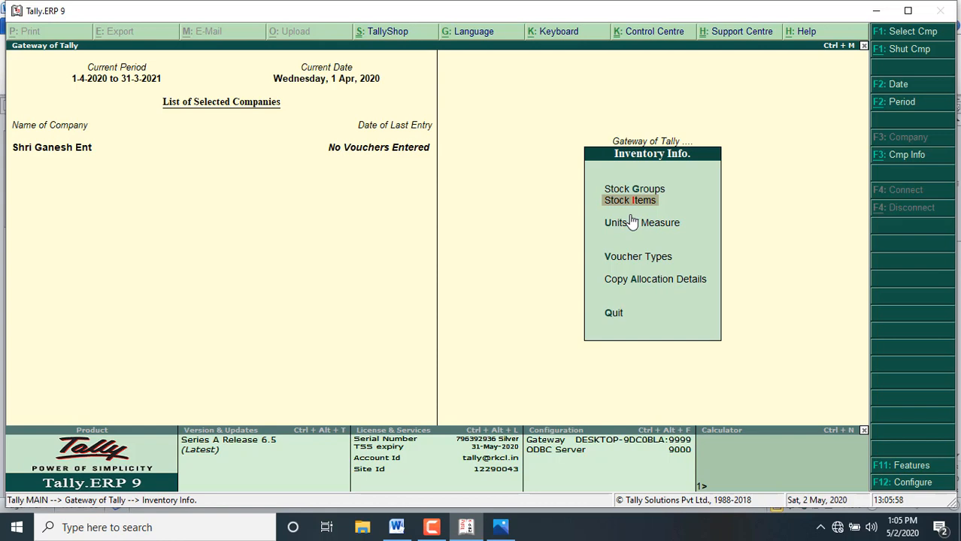
{"action": "key", "text": "Return"}
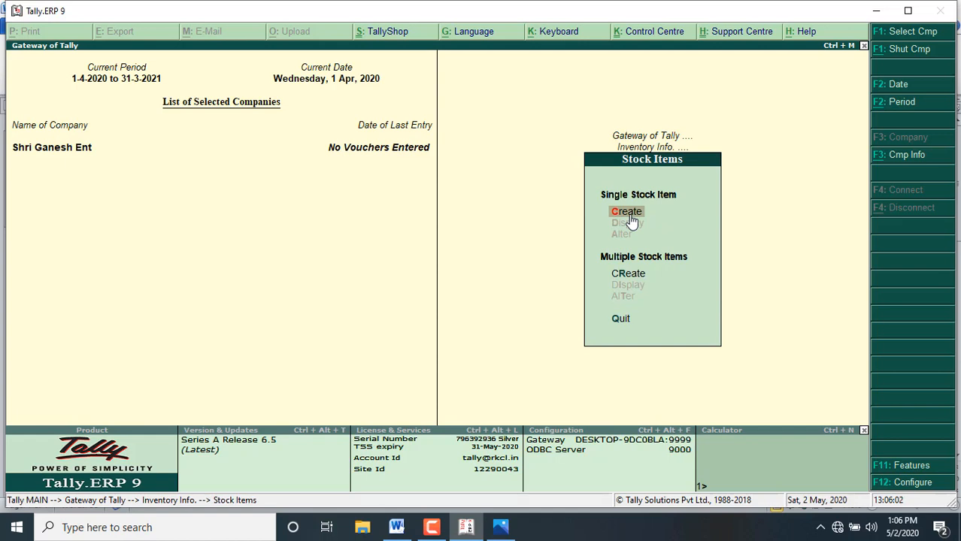
{"action": "key", "text": "Down"}
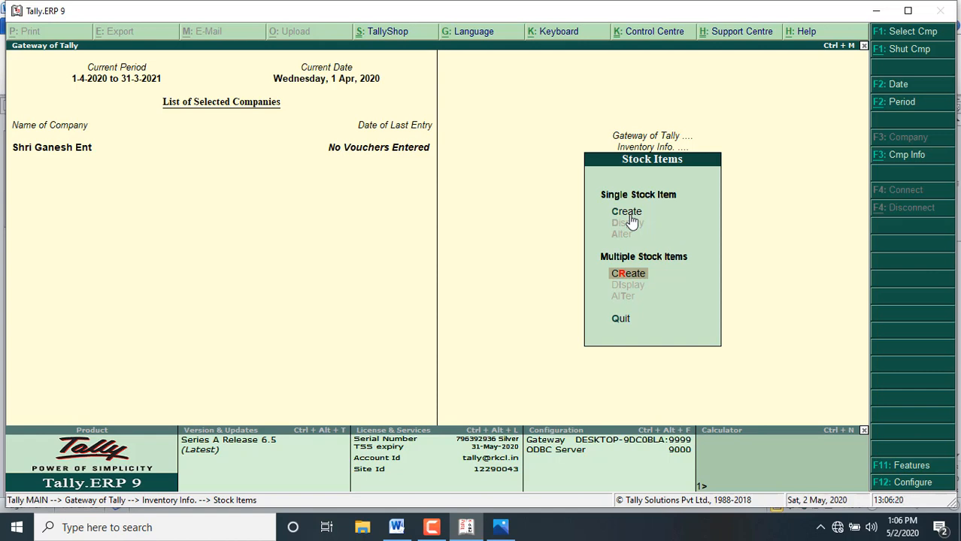
{"action": "key", "text": "Return"}
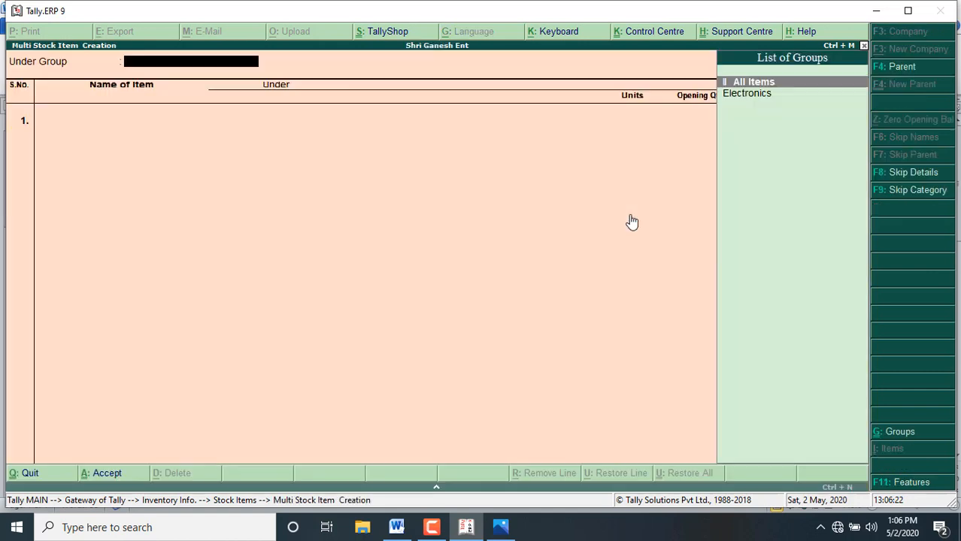
{"action": "key", "text": "Down"}
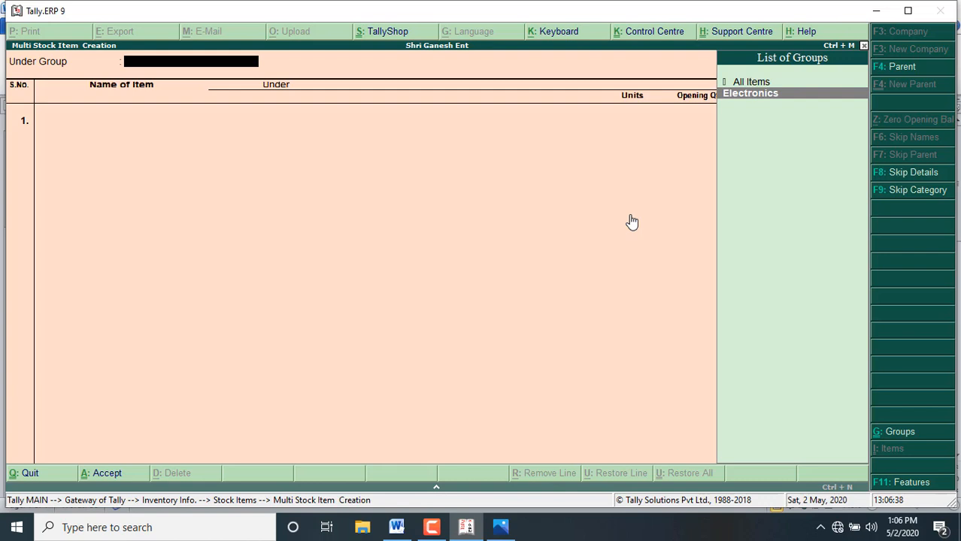
{"action": "key", "text": "Return"}
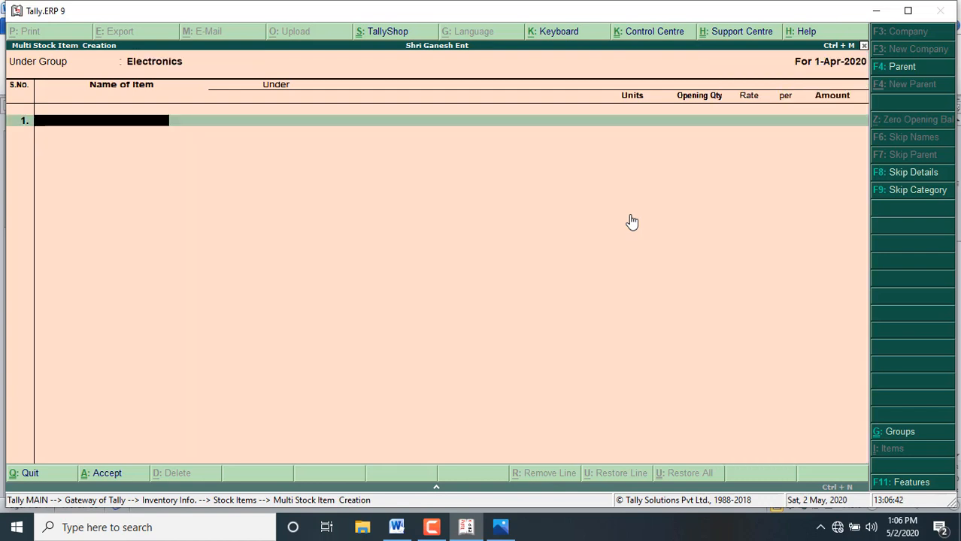
Step: Enter Bajaj Lamp as the first stock item with Qty as its unit, and check the item's transactions in the Word document
{"action": "type", "text": "Bajaj Lamp"}
{"action": "key", "text": "Return"}
{"action": "key", "text": "Down"}
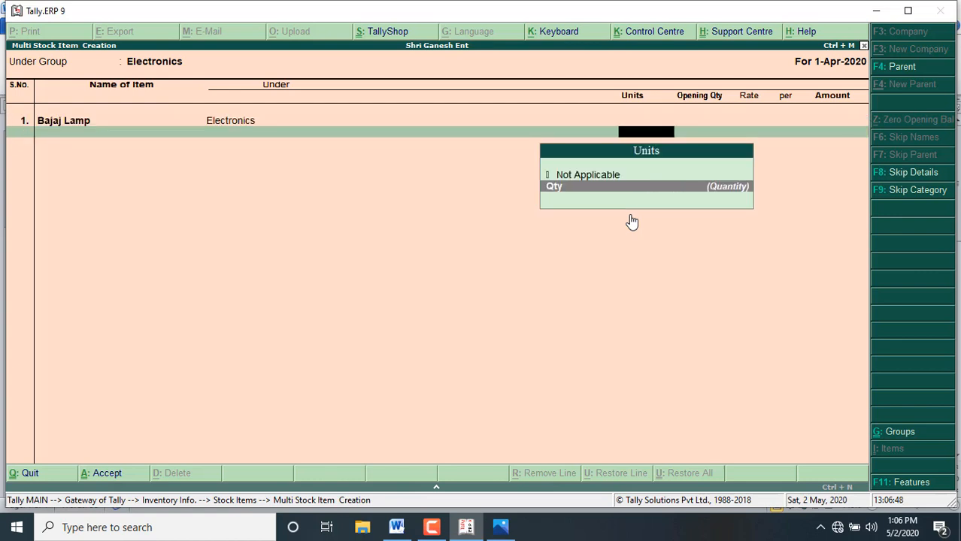
{"action": "key", "text": "Return"}
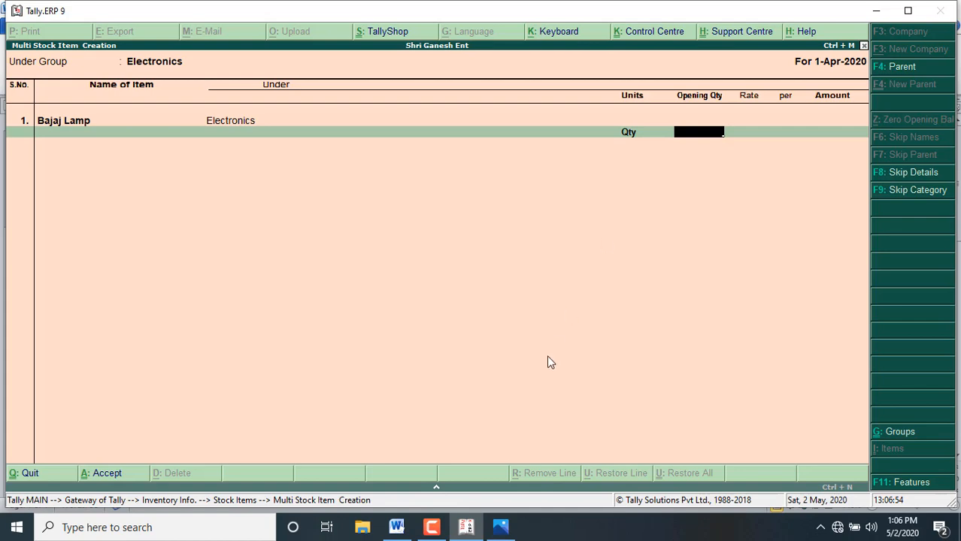
{"action": "left_click", "coordinate": [396, 527]}
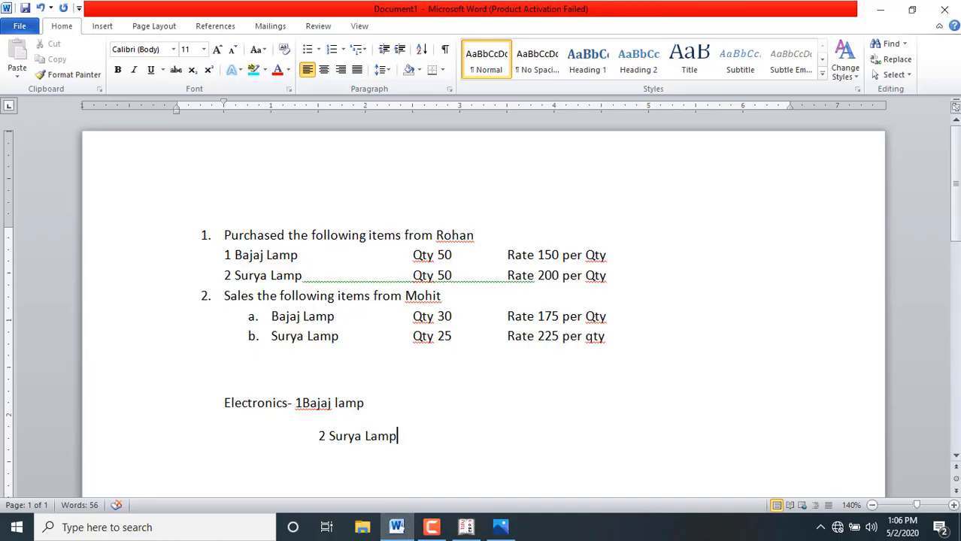
{"action": "left_click", "coordinate": [467, 527]}
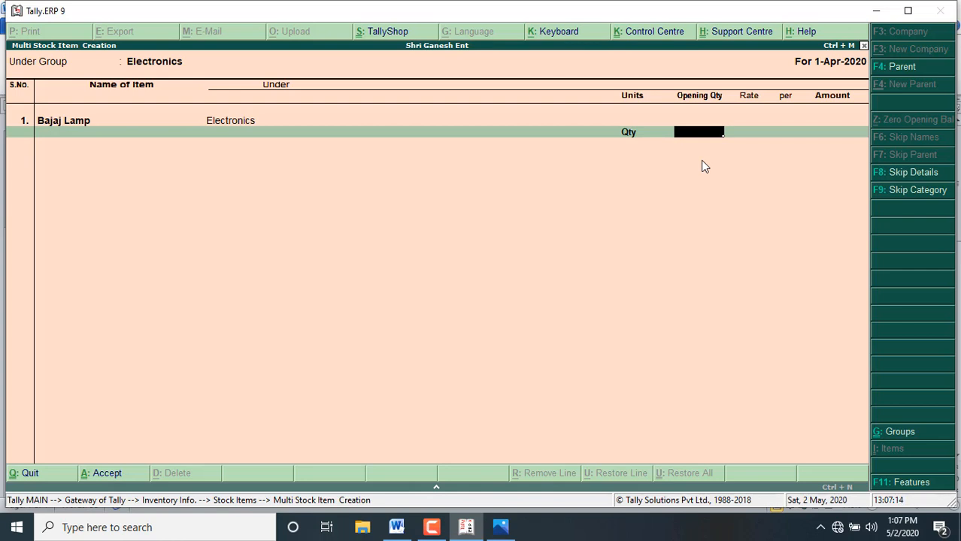
Step: Leave Bajaj Lamp's opening quantity blank and add Surya Lamp as the second stock item with Qty as its unit and no opening quantity
{"action": "key", "text": "Return"}
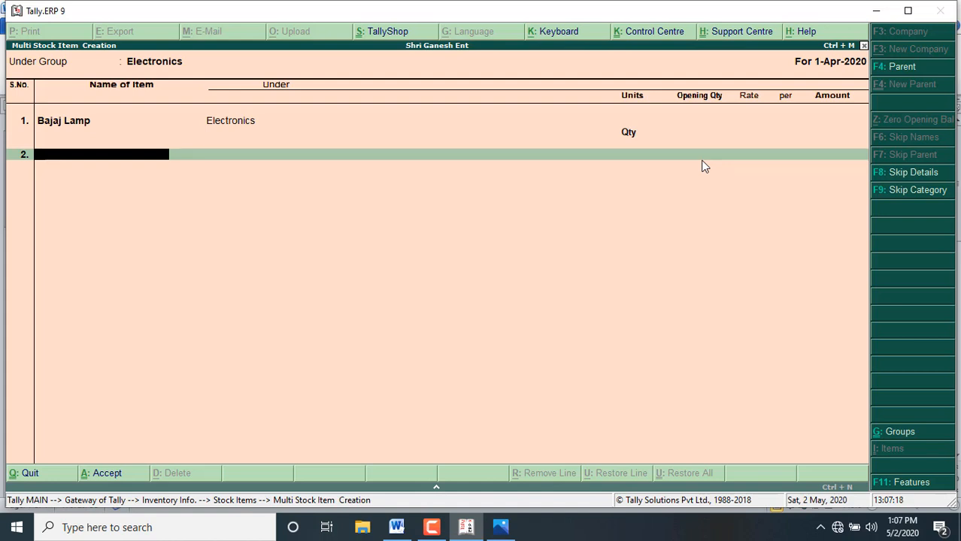
{"action": "type", "text": "Surya Lamp"}
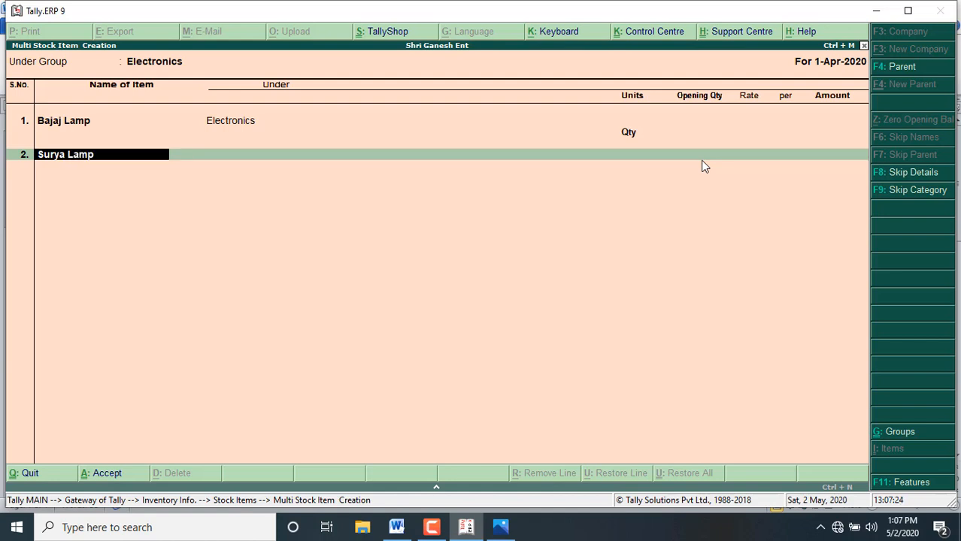
{"action": "key", "text": "Return"}
{"action": "key", "text": "Return"}
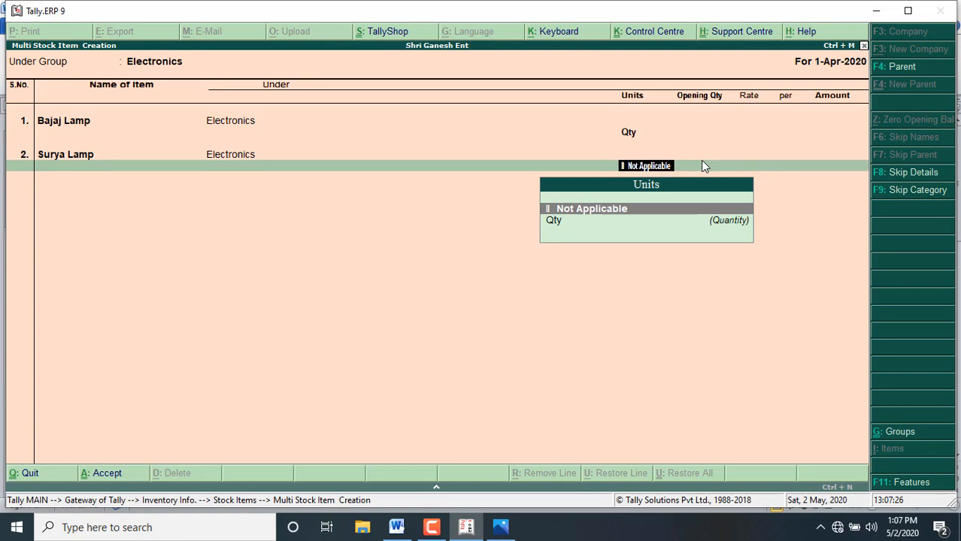
{"action": "key", "text": "Down"}
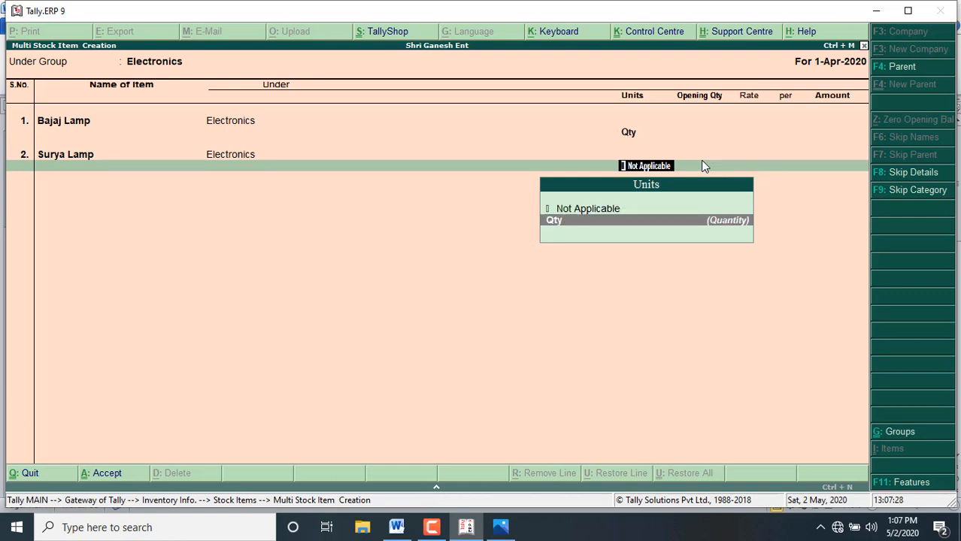
{"action": "key", "text": "Return"}
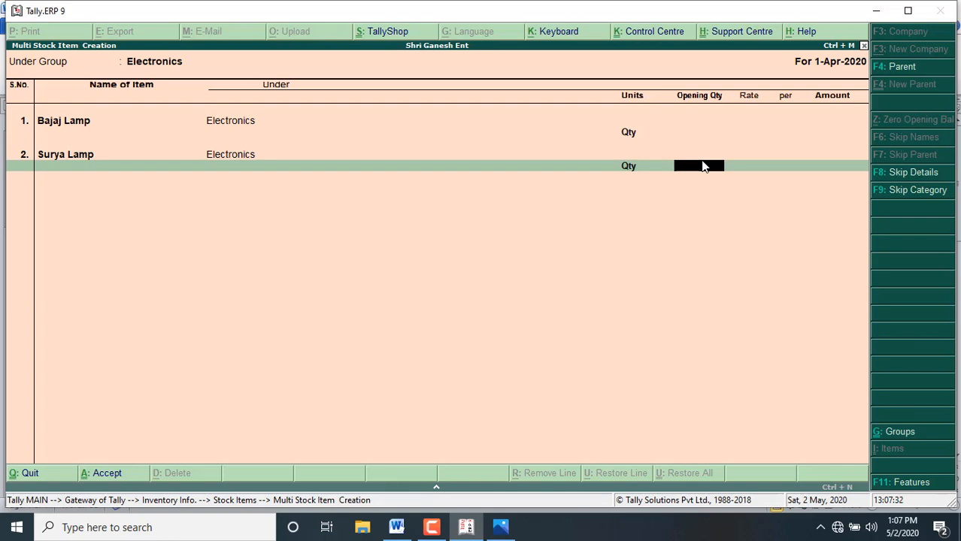
{"action": "key", "text": "Return"}
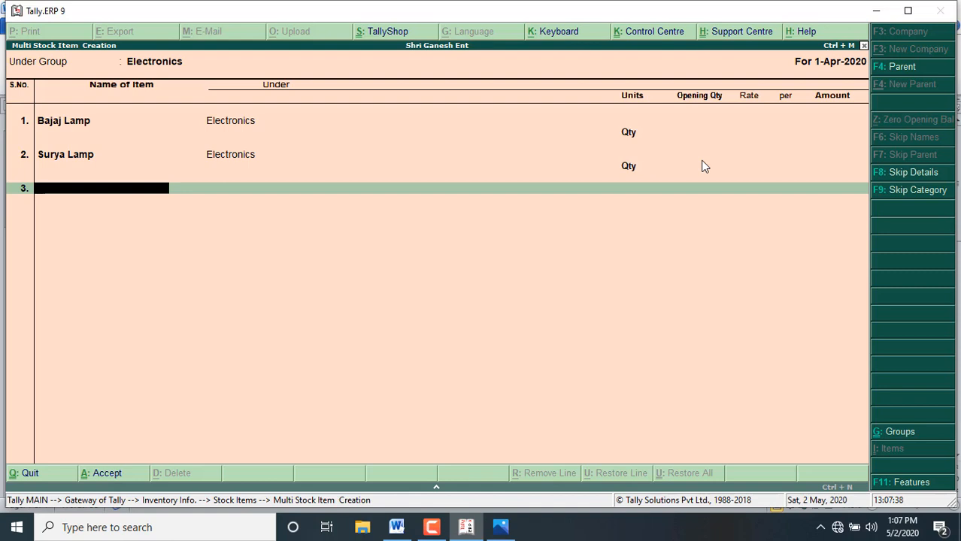
Step: End the stock item list, save both items, and return to the Gateway of Tally
{"action": "key", "text": "Return"}
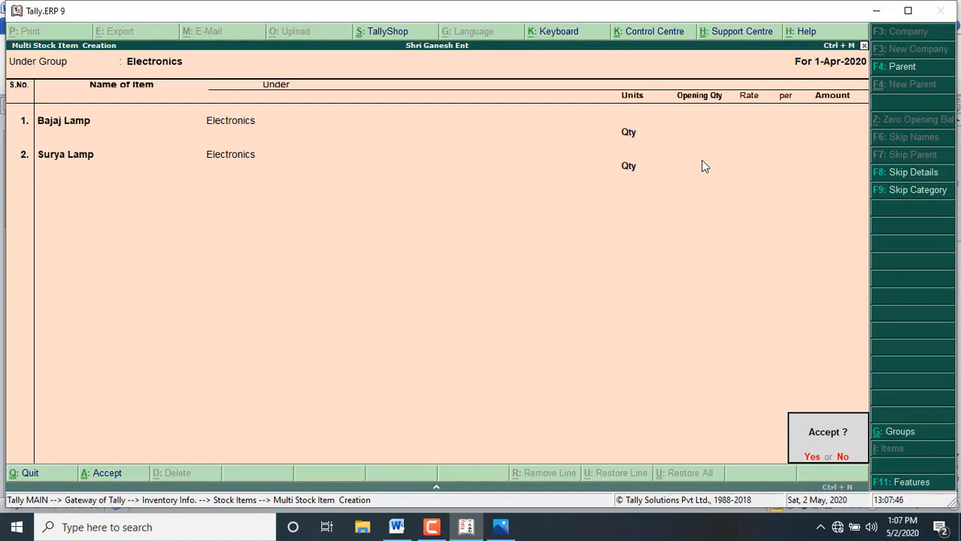
{"action": "key", "text": "Return"}
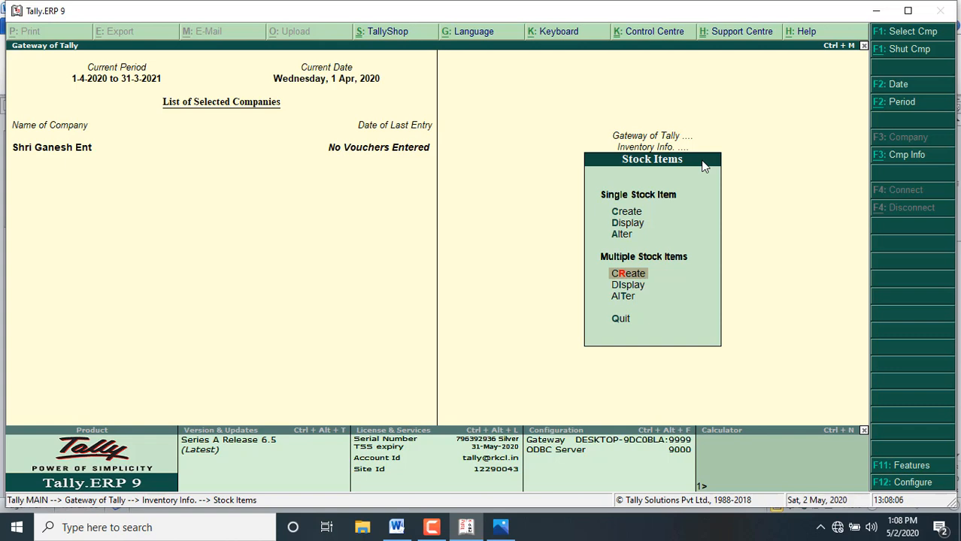
{"action": "key", "text": "Escape"}
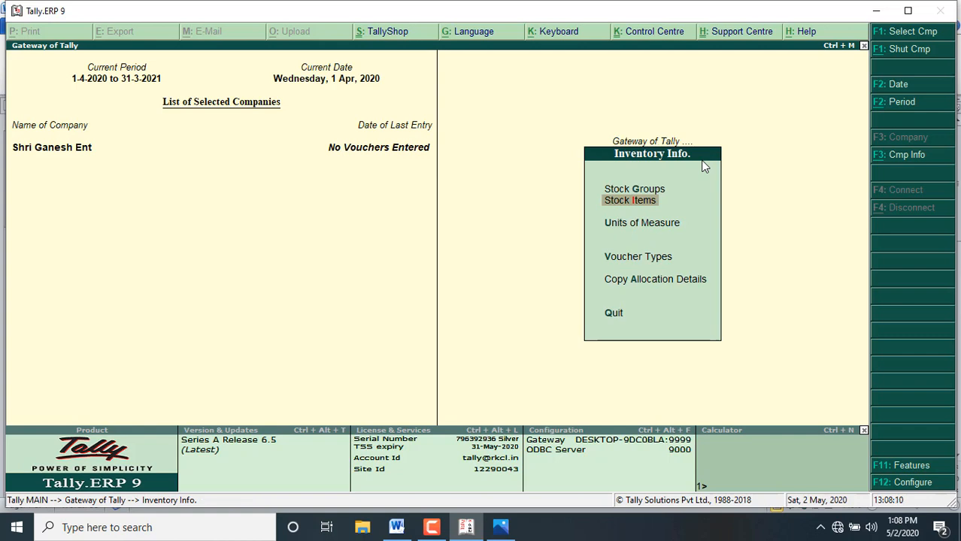
{"action": "key", "text": "Escape"}
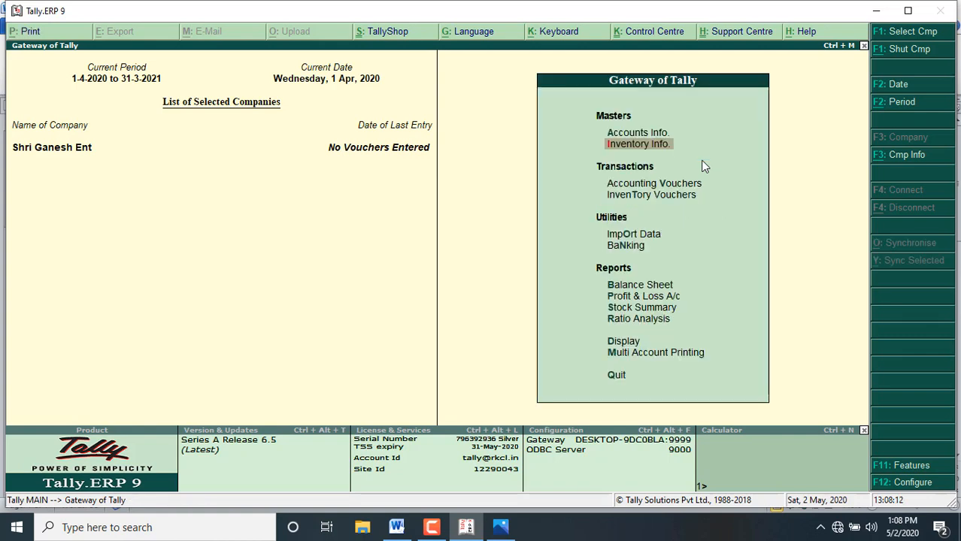
{"action": "key", "text": "Up"}
{"action": "key", "text": "Return"}
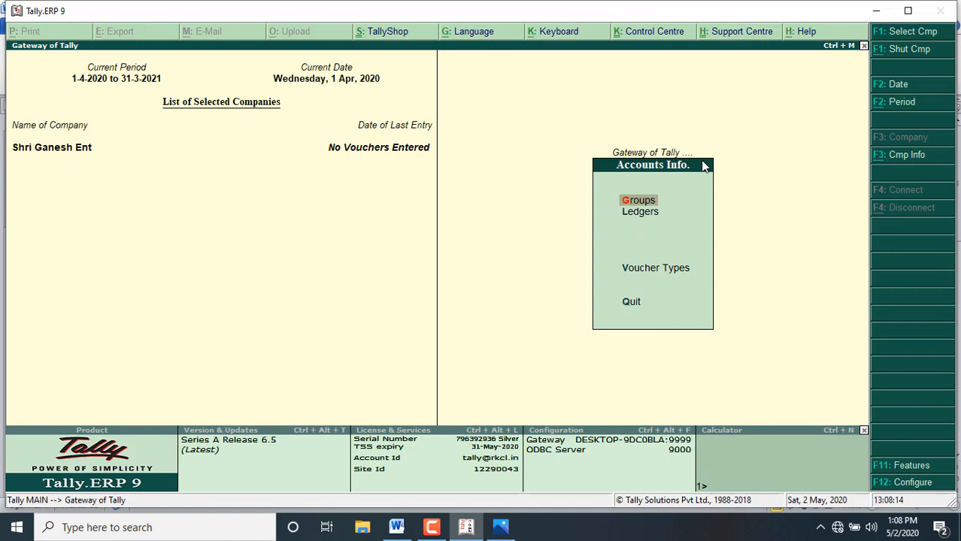
{"action": "key", "text": "Down"}
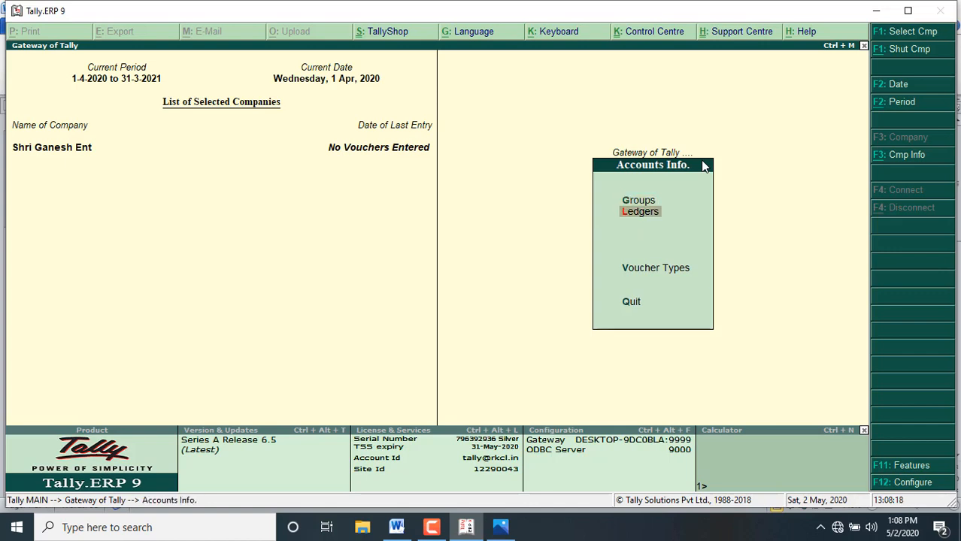
{"action": "key", "text": "Escape"}
{"action": "key", "text": "Down"}
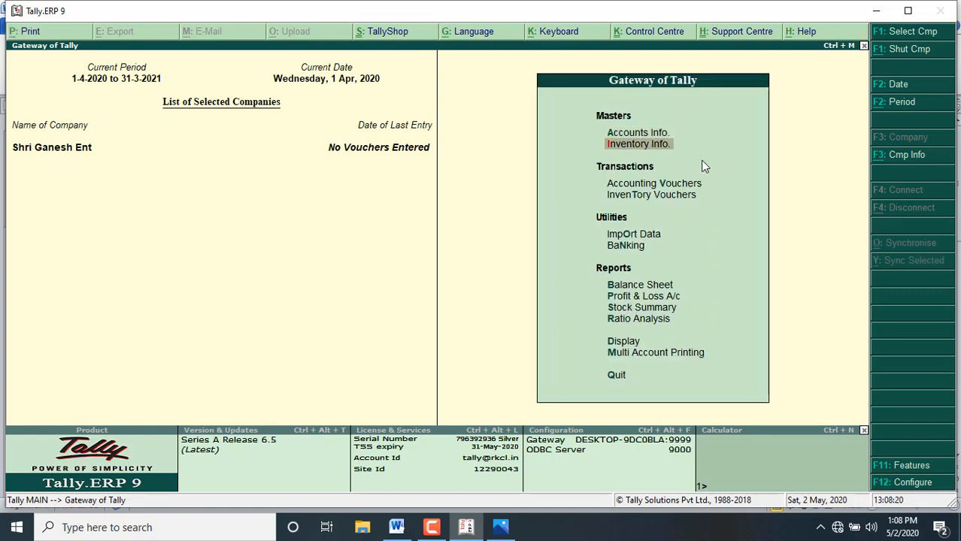
{"action": "key", "text": "Return"}
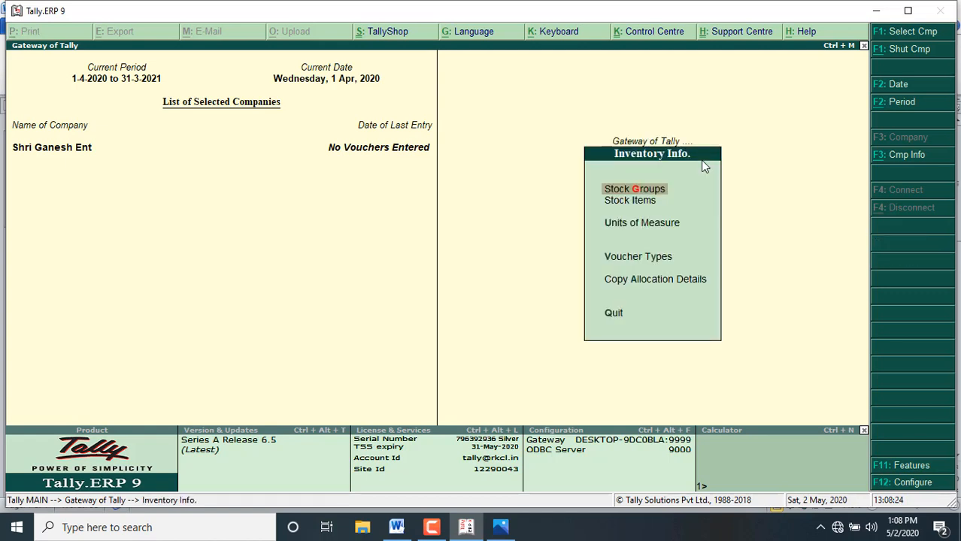
{"action": "key", "text": "Down"}
{"action": "key", "text": "Down"}
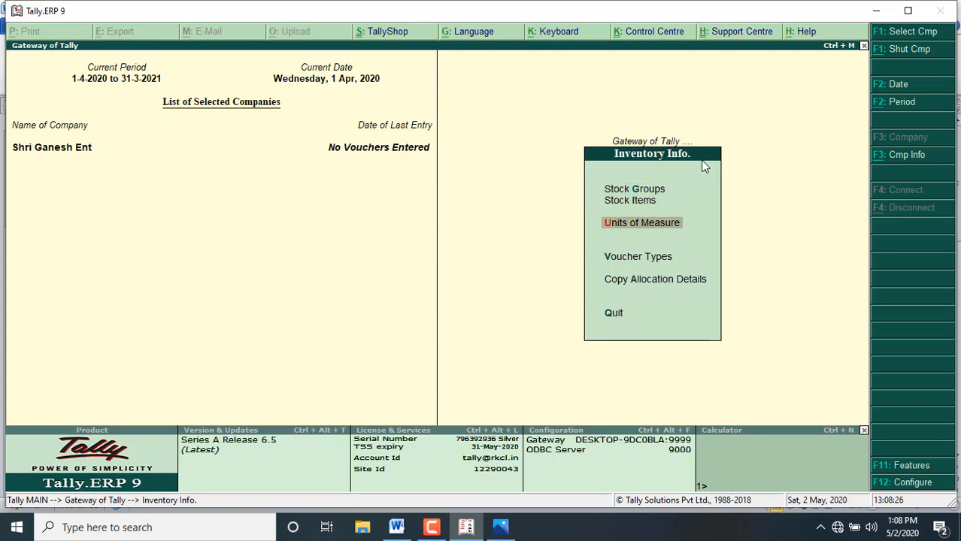
{"action": "key", "text": "Up"}
{"action": "key", "text": "Up"}
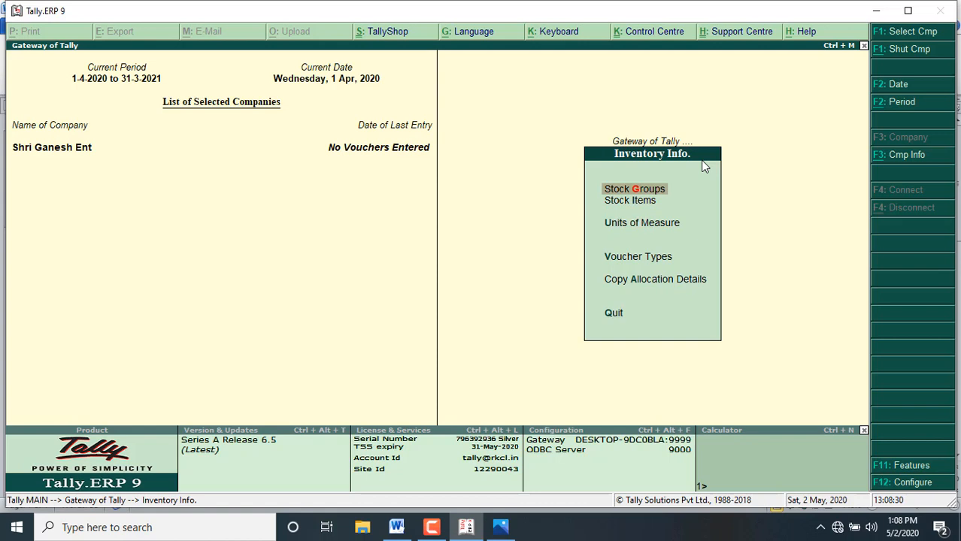
{"action": "key", "text": "Down"}
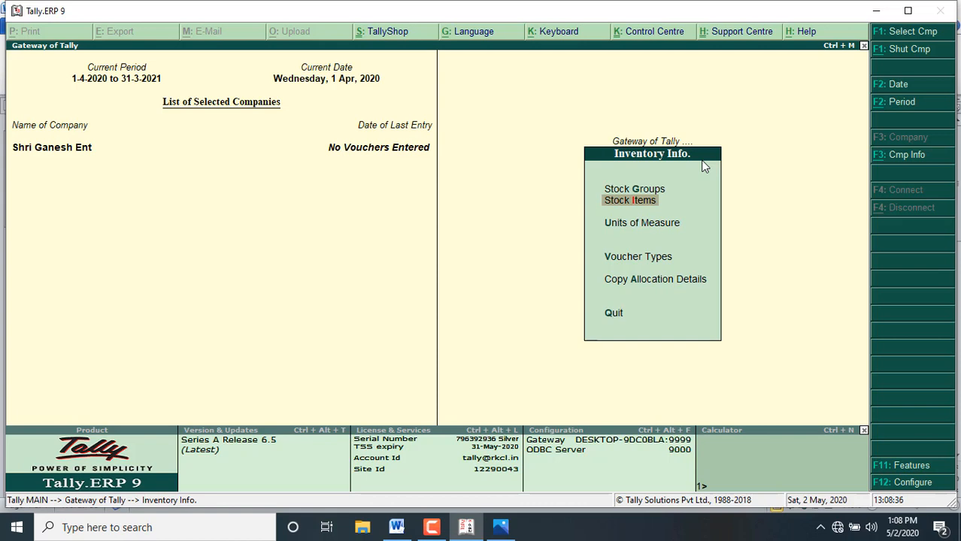
{"action": "key", "text": "Escape"}
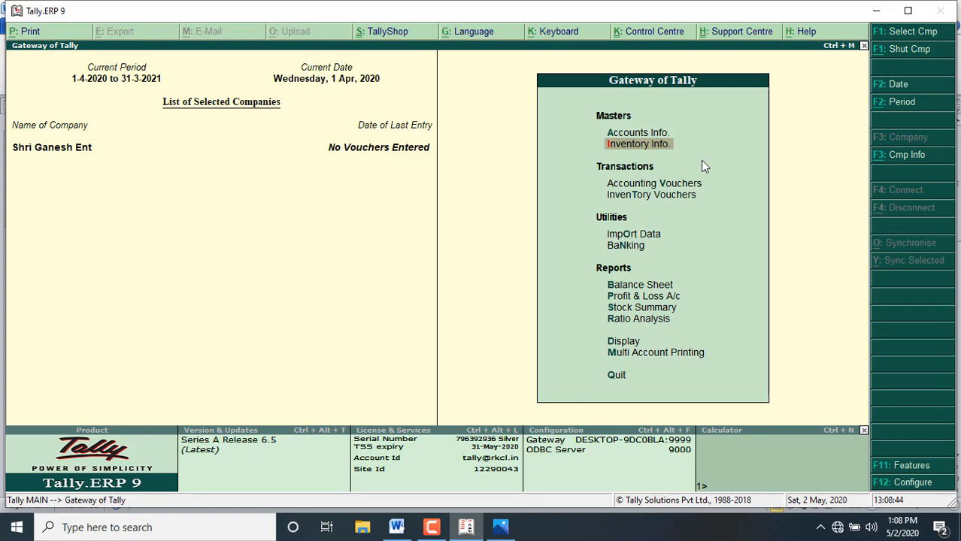
{"action": "key", "text": "Down"}
{"action": "key", "text": "Down"}
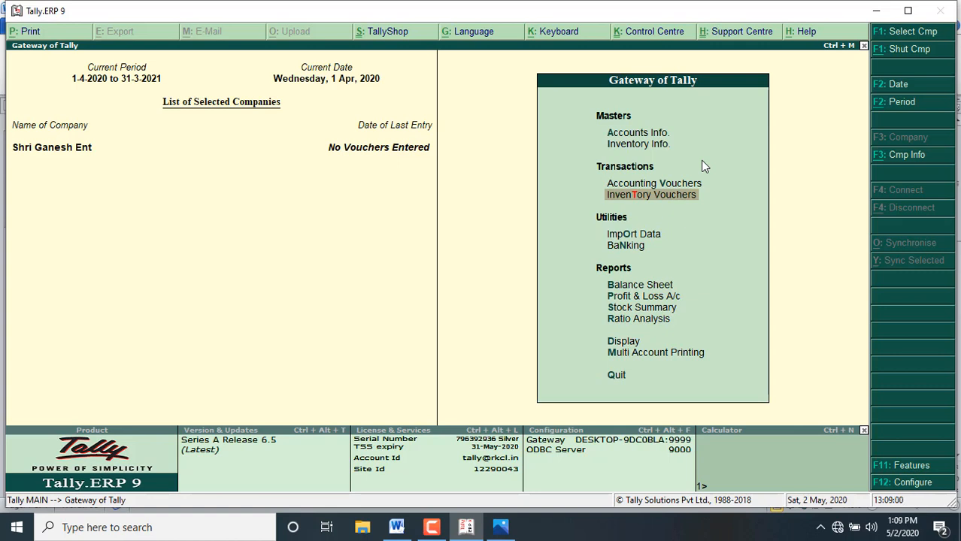
{"action": "key", "text": "Return"}
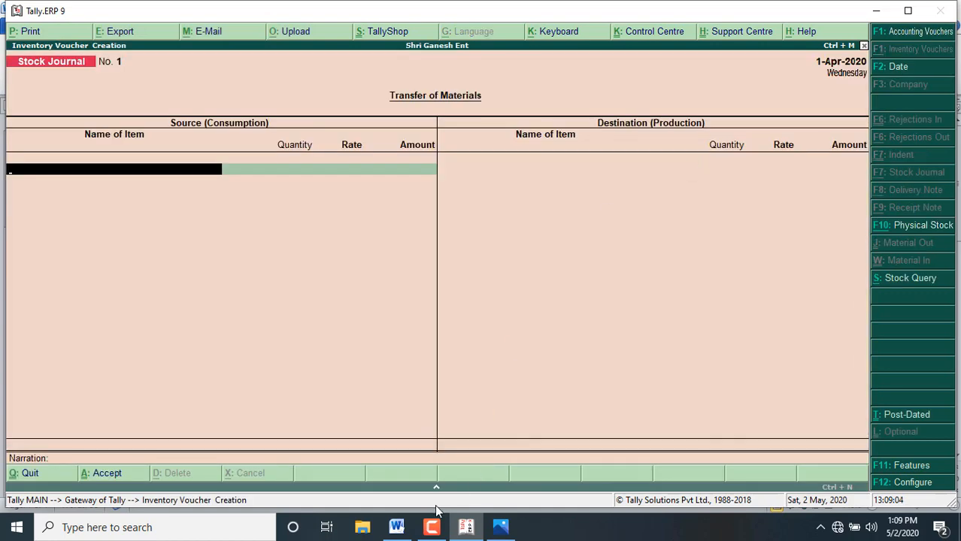
{"action": "left_click", "coordinate": [391, 531]}
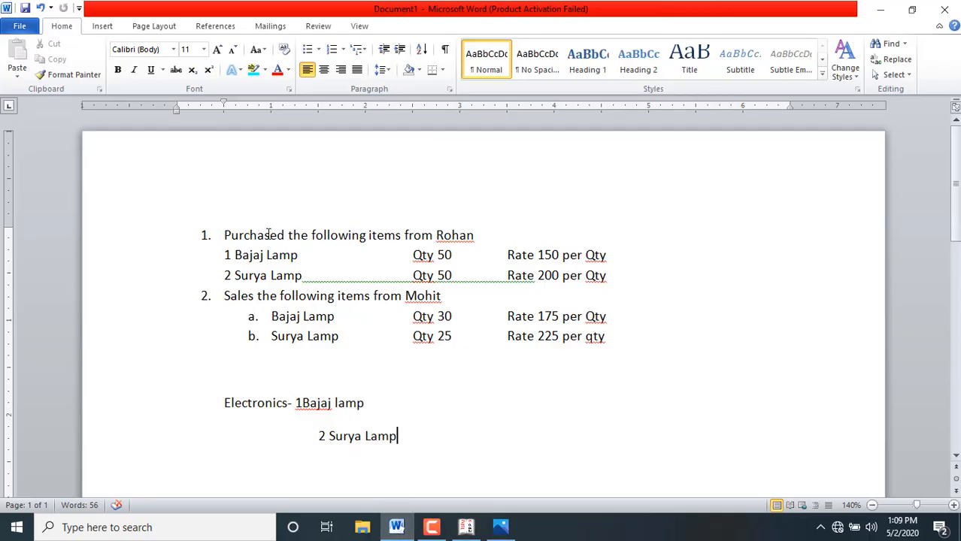
{"action": "left_click", "coordinate": [467, 527]}
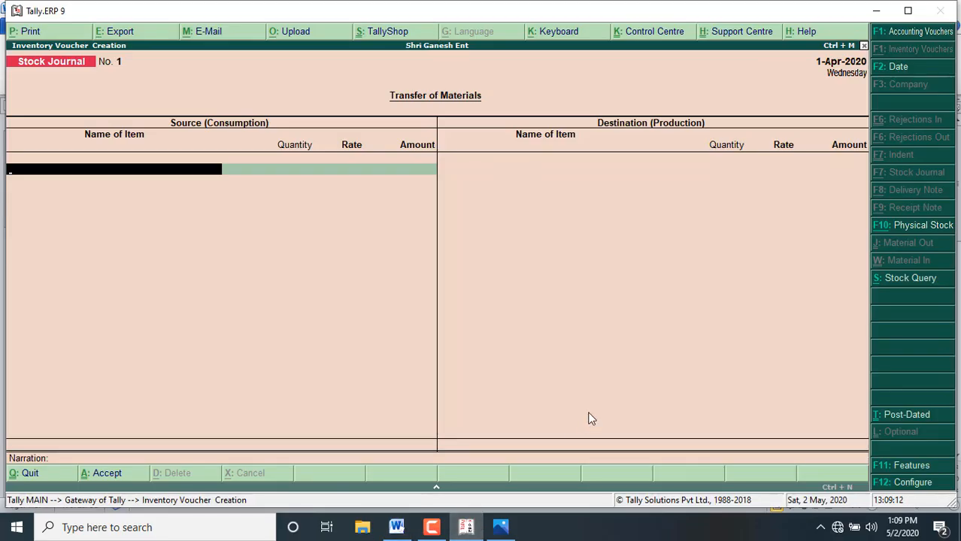
{"action": "key", "text": "Return"}
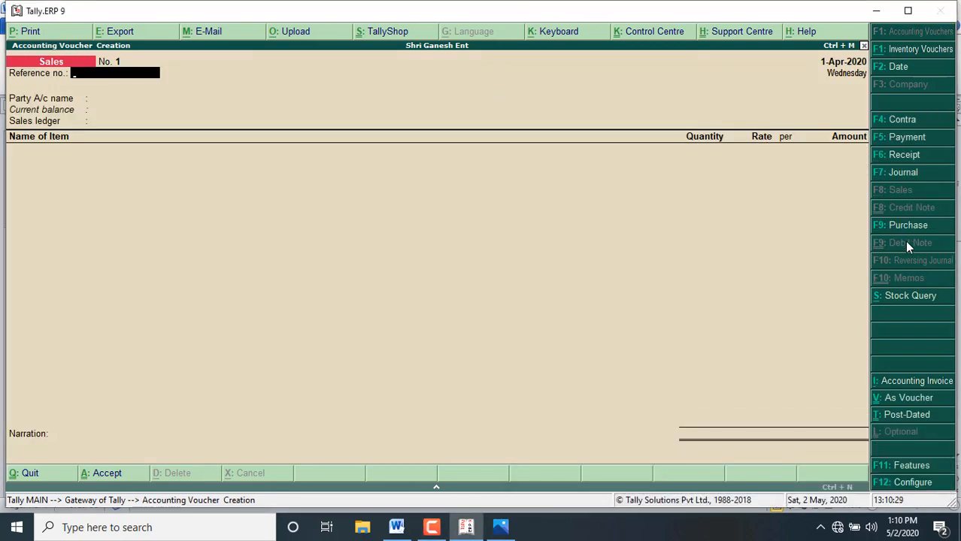
{"action": "left_click", "coordinate": [895, 228]}
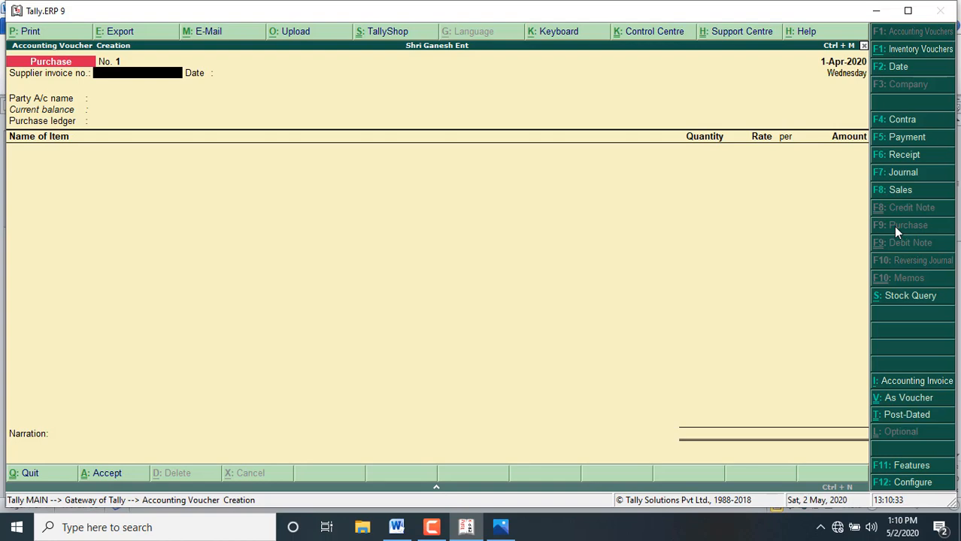
{"action": "key", "text": "Escape"}
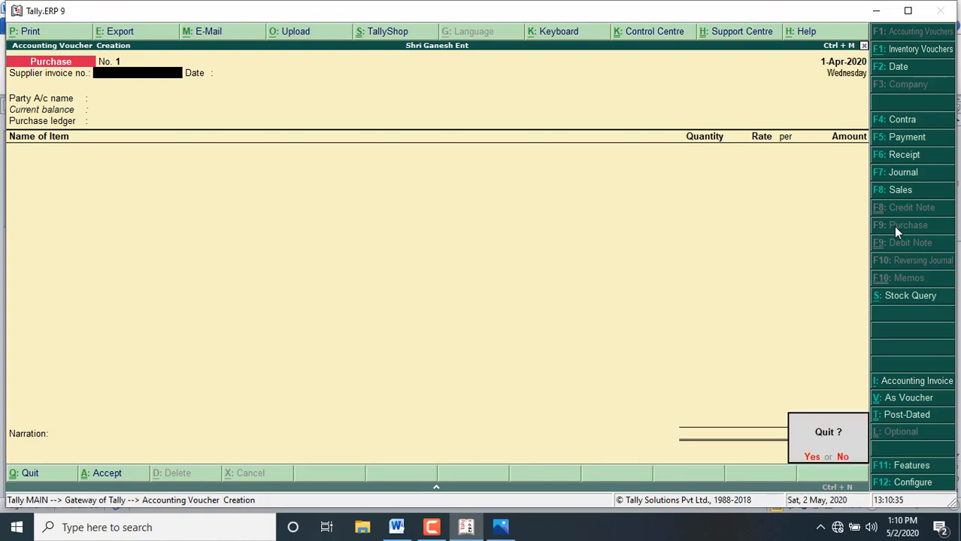
{"action": "key", "text": "Return"}
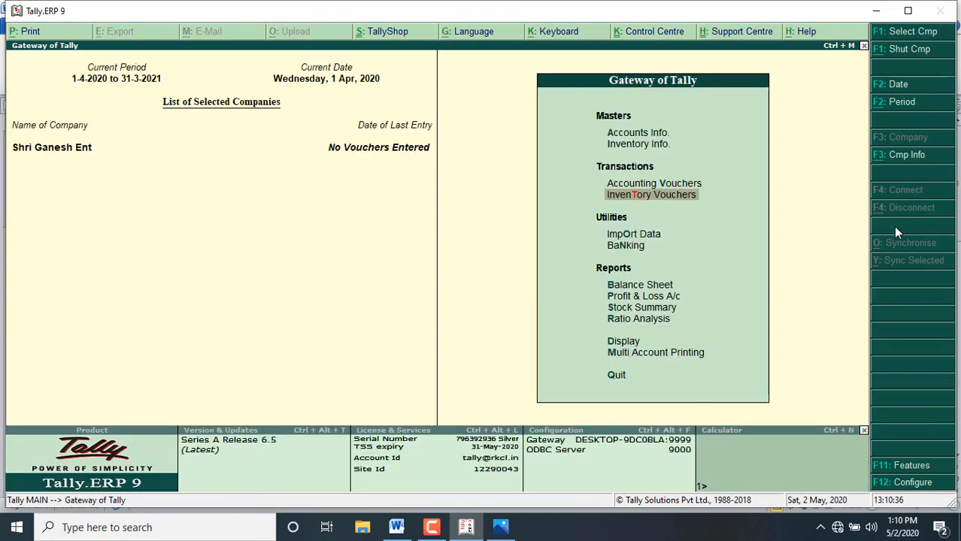
Step: Open accounting voucher creation, look at the Sales and Receipt voucher types, and switch to a Purchase voucher
{"action": "left_click", "coordinate": [672, 184]}
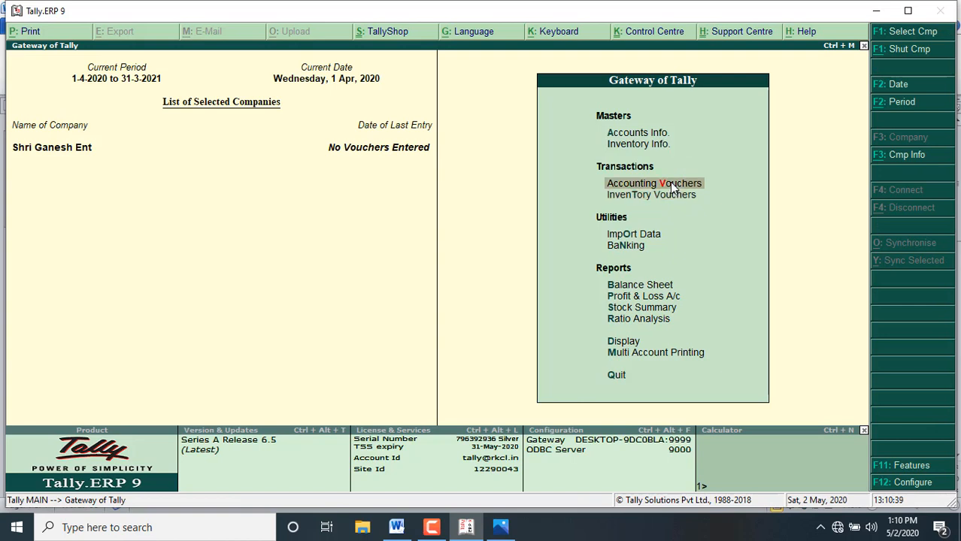
{"action": "left_click", "coordinate": [671, 185]}
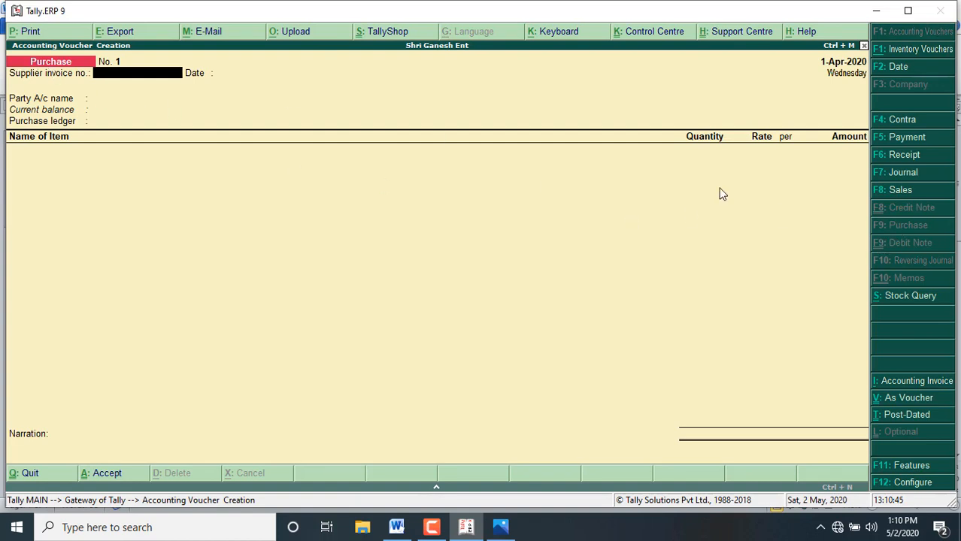
{"action": "left_click", "coordinate": [897, 190]}
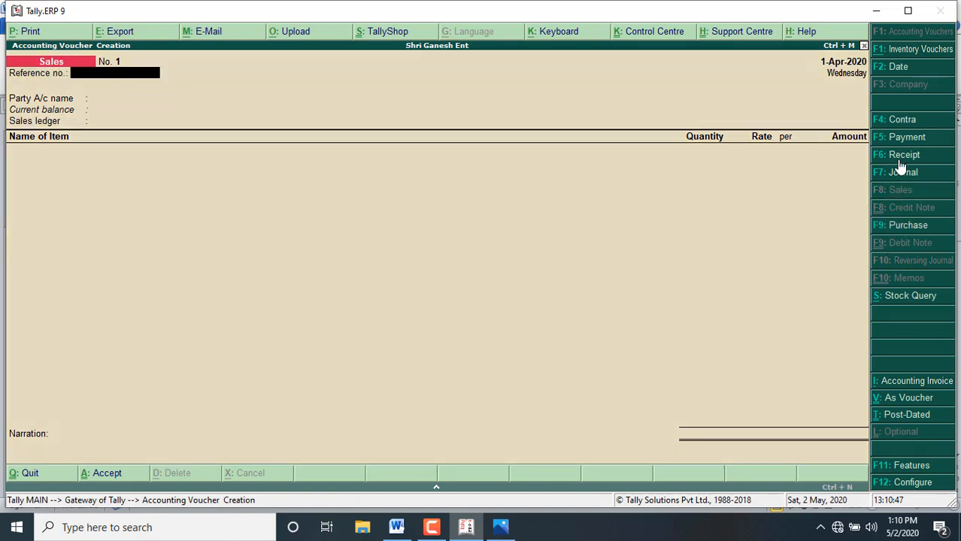
{"action": "left_click", "coordinate": [897, 156]}
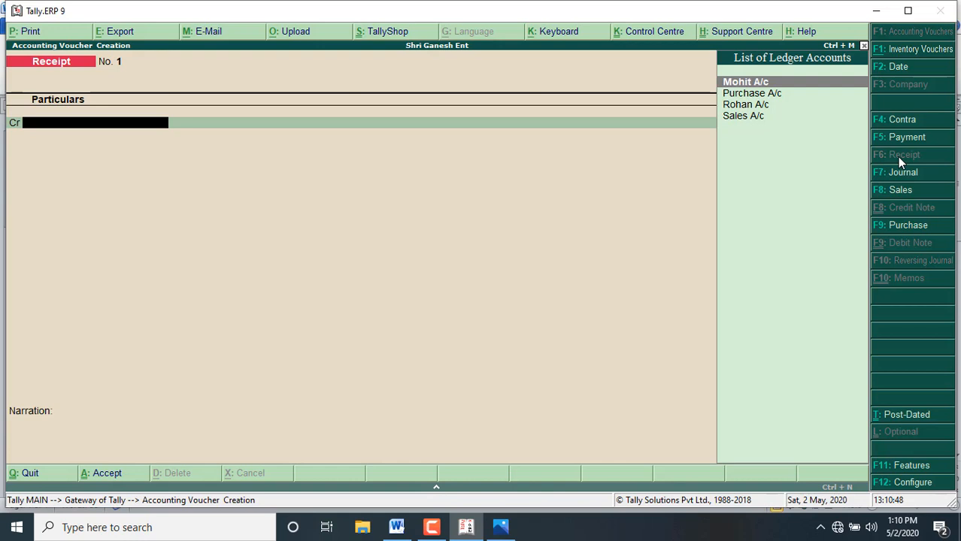
{"action": "left_click", "coordinate": [899, 228]}
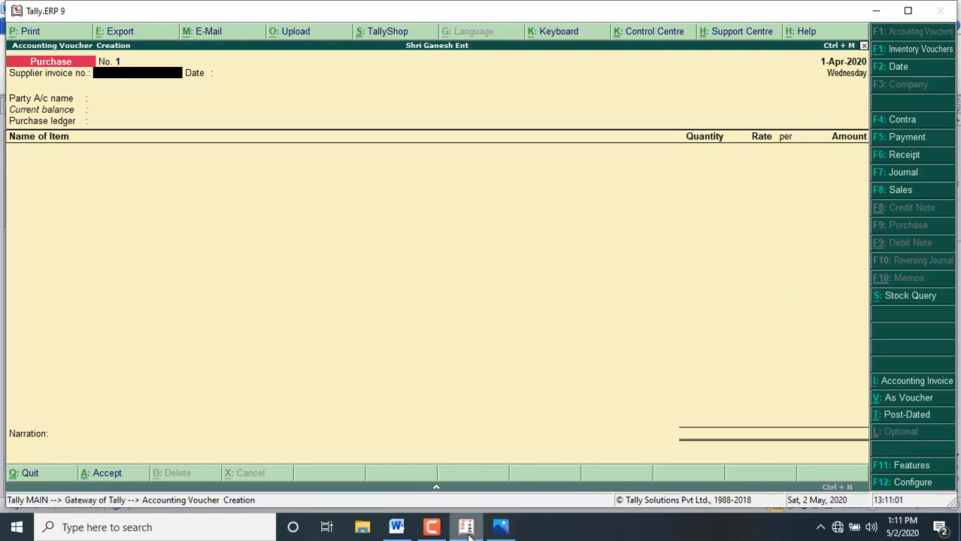
Step: Switch to the Word document and append "bill no 123" to the heading line of the purchase transaction
{"action": "left_click", "coordinate": [399, 529]}
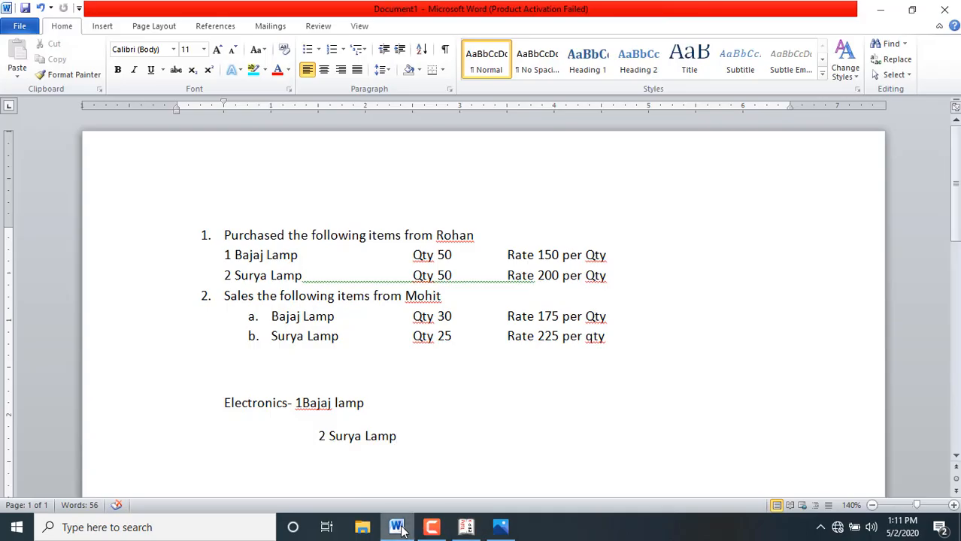
{"action": "left_click", "coordinate": [489, 236]}
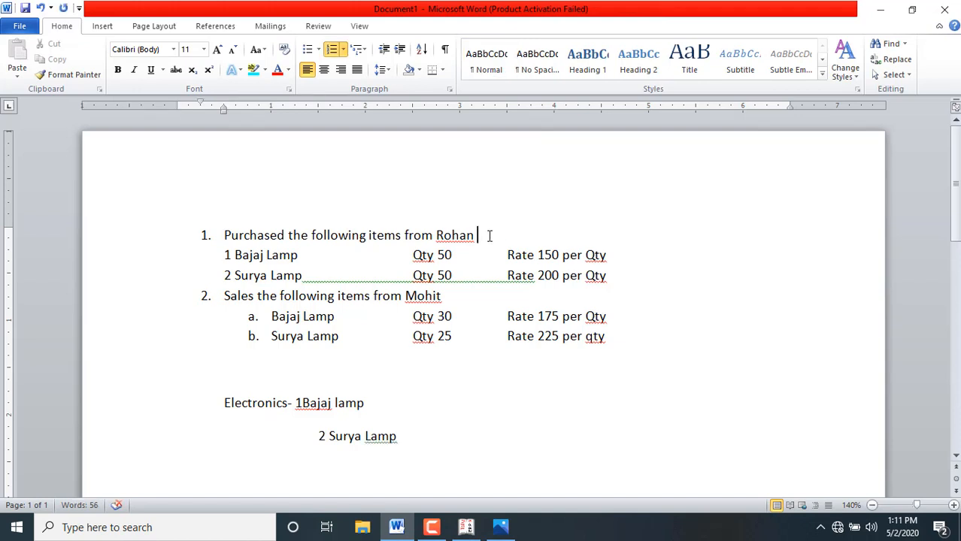
{"action": "type", "text": "bill no 123"}
Step: Append "bill no 345" to the heading line of the sales transaction in the document
{"action": "key", "text": "Down"}
{"action": "key", "text": "Down"}
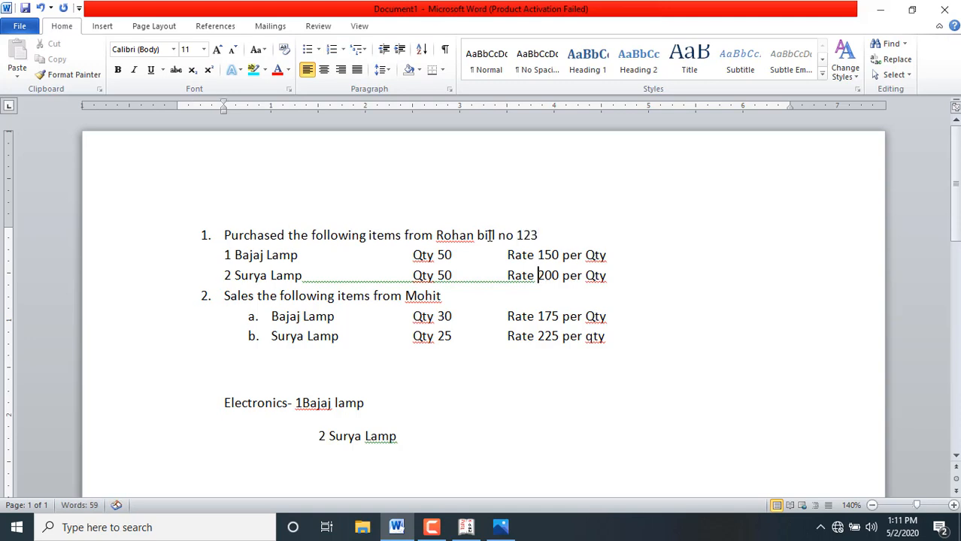
{"action": "key", "text": "Up"}
{"action": "type", "text": "b"}
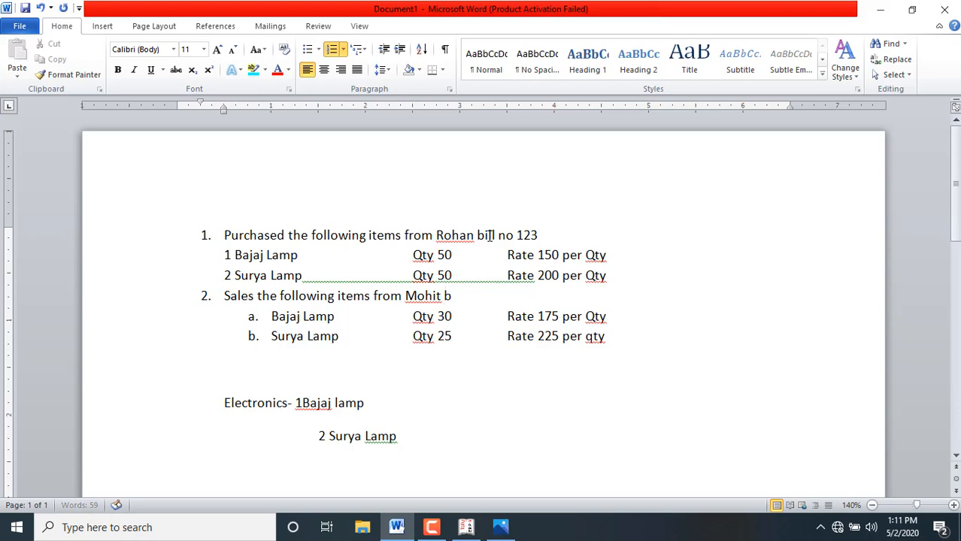
{"action": "type", "text": "ill no 345"}
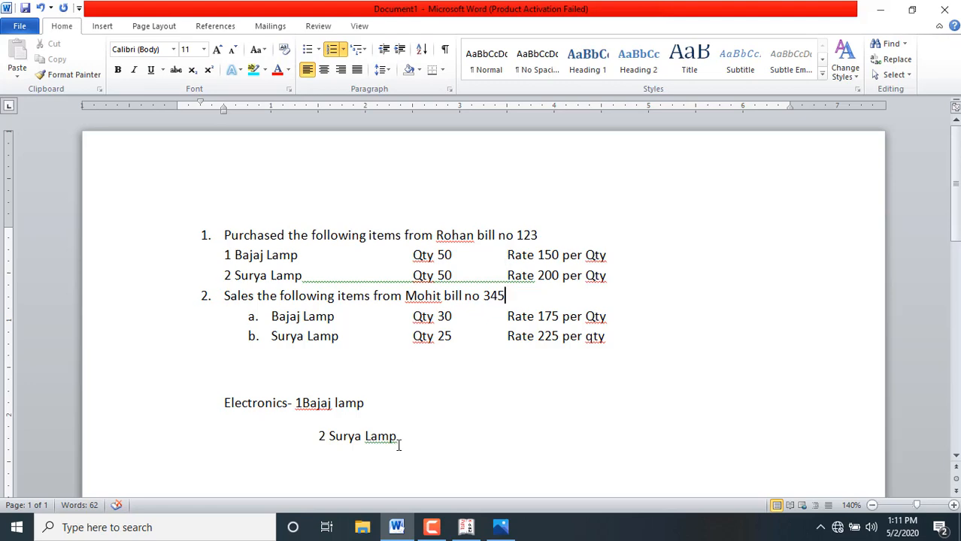
Step: Switch to Tally.ERP 9 and set the purchase voucher's supplier invoice number to 123 and its invoice date to 20-Apr-2020
{"action": "left_click", "coordinate": [466, 527]}
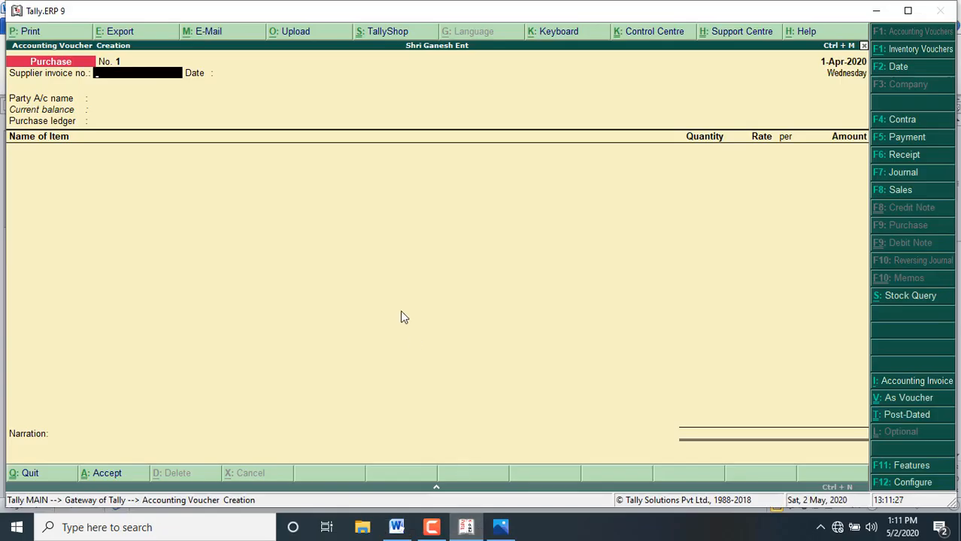
{"action": "type", "text": "123"}
{"action": "key", "text": "Return"}
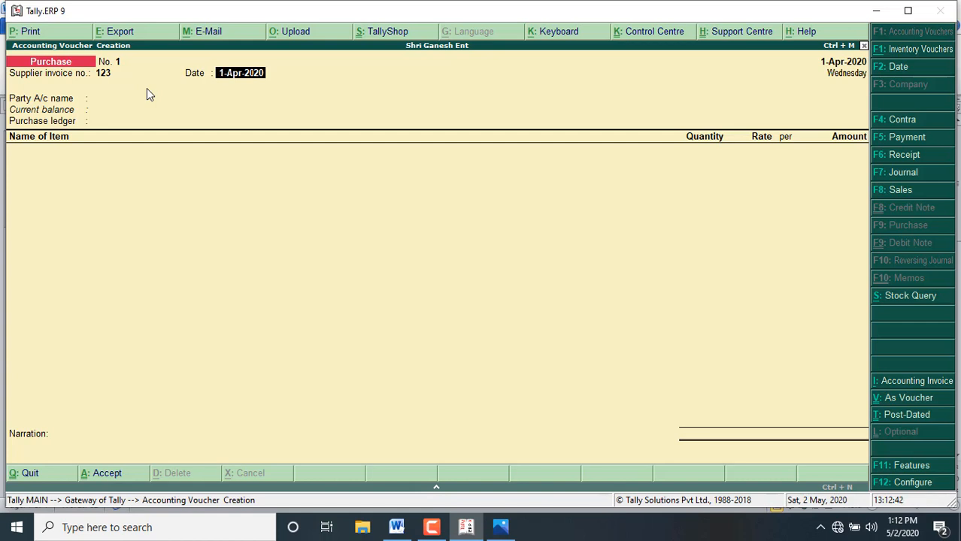
{"action": "type", "text": "20-4"}
{"action": "key", "text": "Return"}
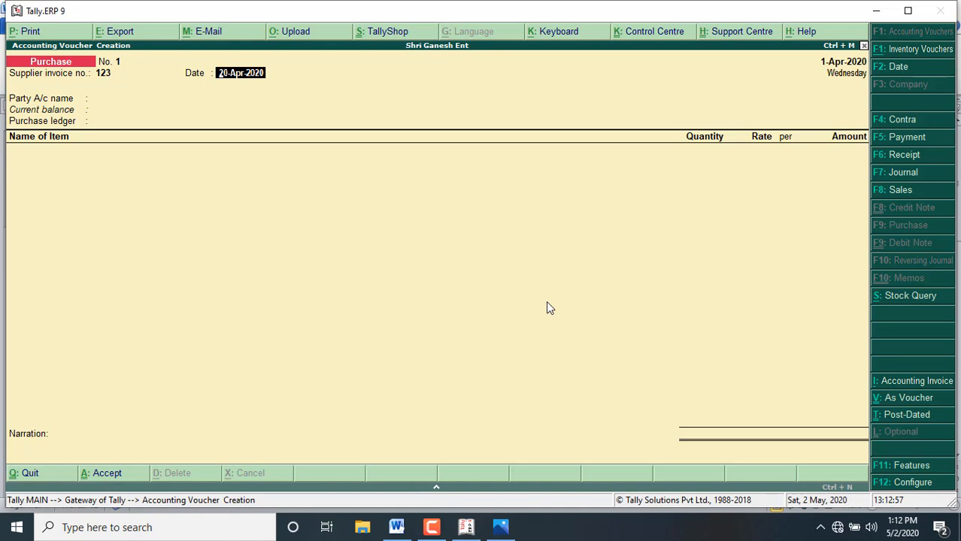
{"action": "key", "text": "Return"}
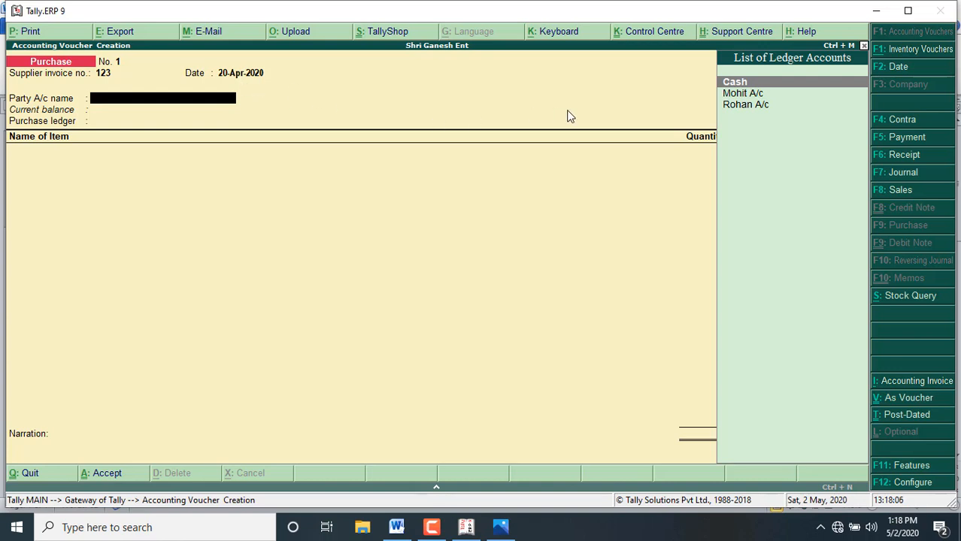
Step: Choose the supplier's ledger as the party account and Purchase A/c as the purchase ledger
{"action": "left_click", "coordinate": [749, 109]}
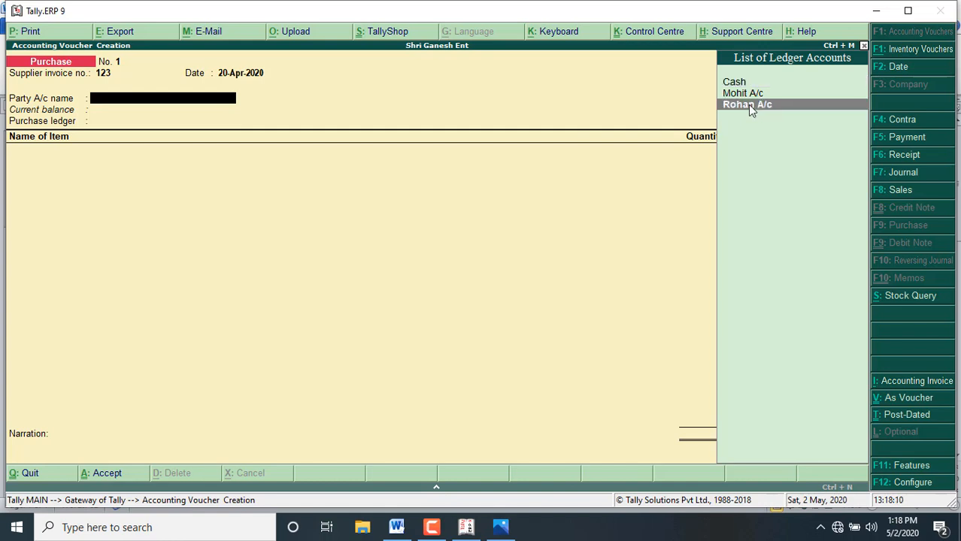
{"action": "left_click", "coordinate": [750, 107]}
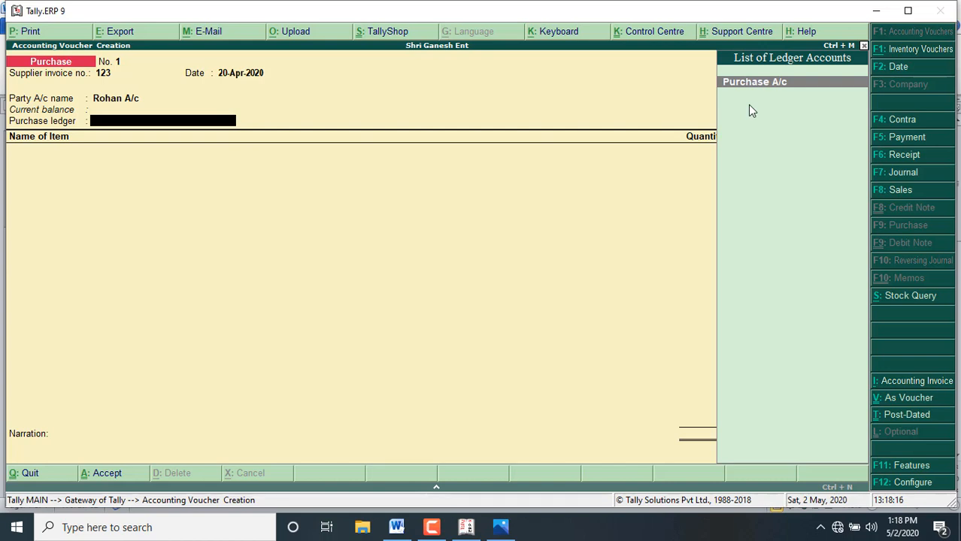
{"action": "key", "text": "Return"}
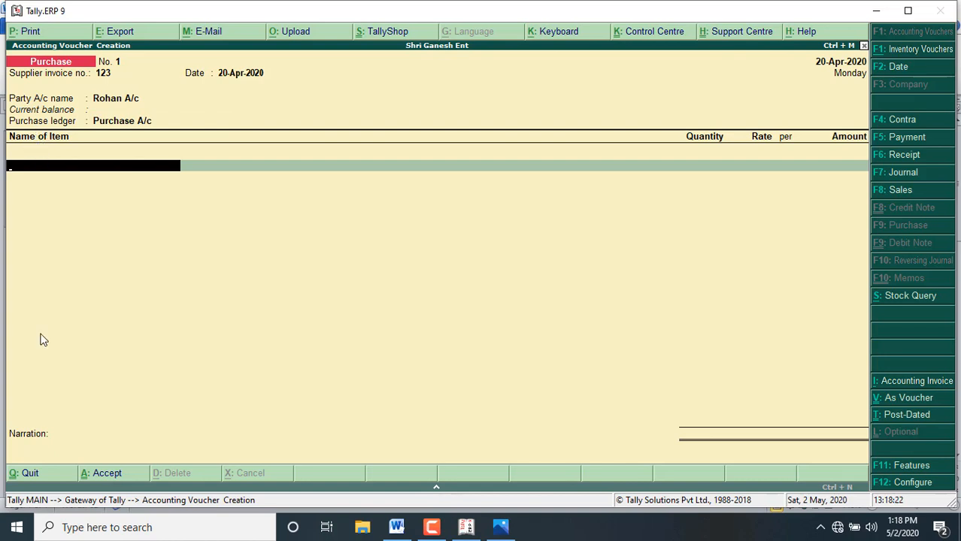
Step: Add Bajaj Lamp as the first purchased item with quantity 50, checking the quantity in the Word document
{"action": "key", "text": "space"}
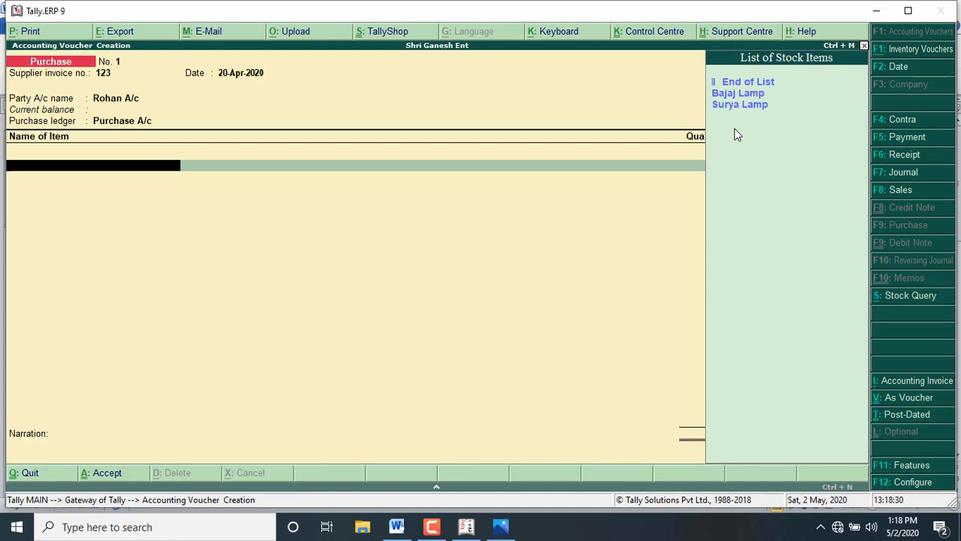
{"action": "key", "text": "Down"}
{"action": "key", "text": "Return"}
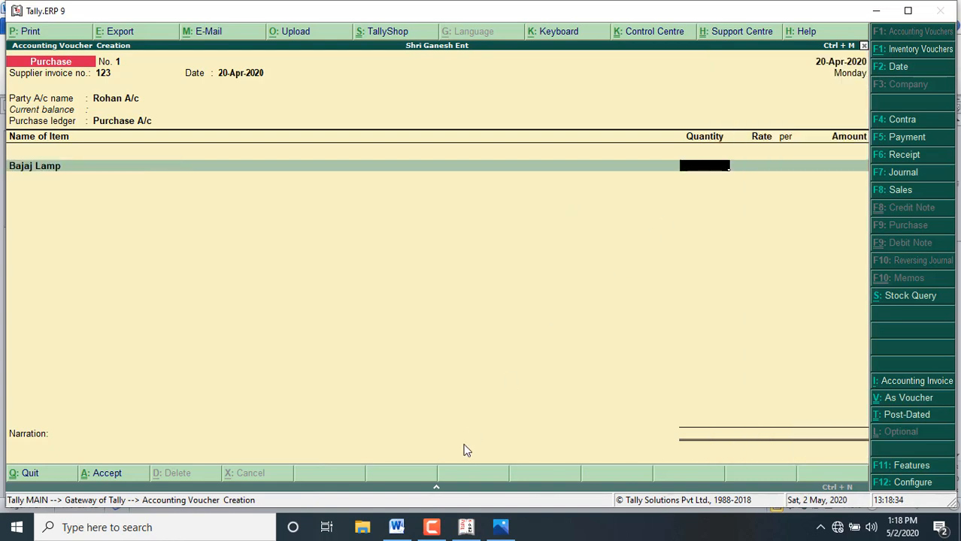
{"action": "left_click", "coordinate": [397, 529]}
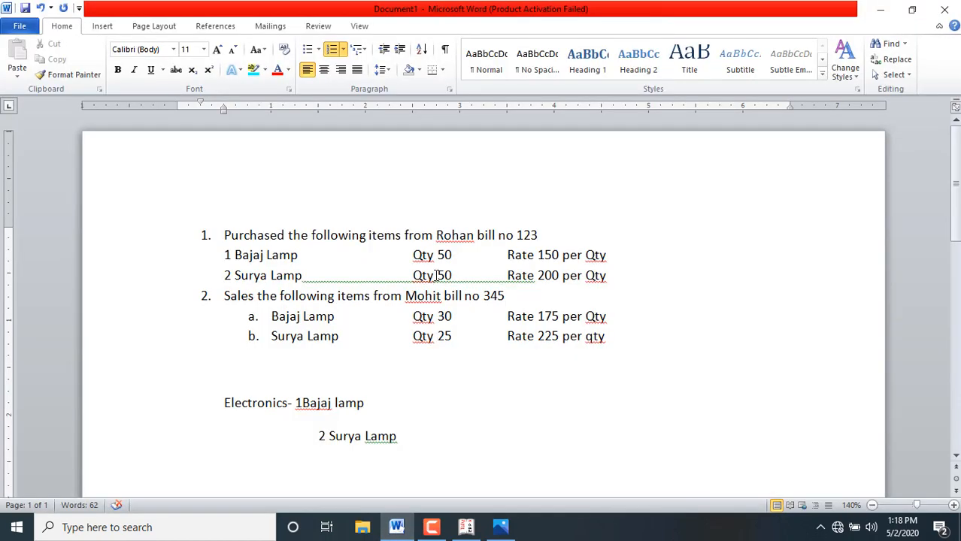
{"action": "left_click", "coordinate": [467, 528]}
{"action": "type", "text": "50"}
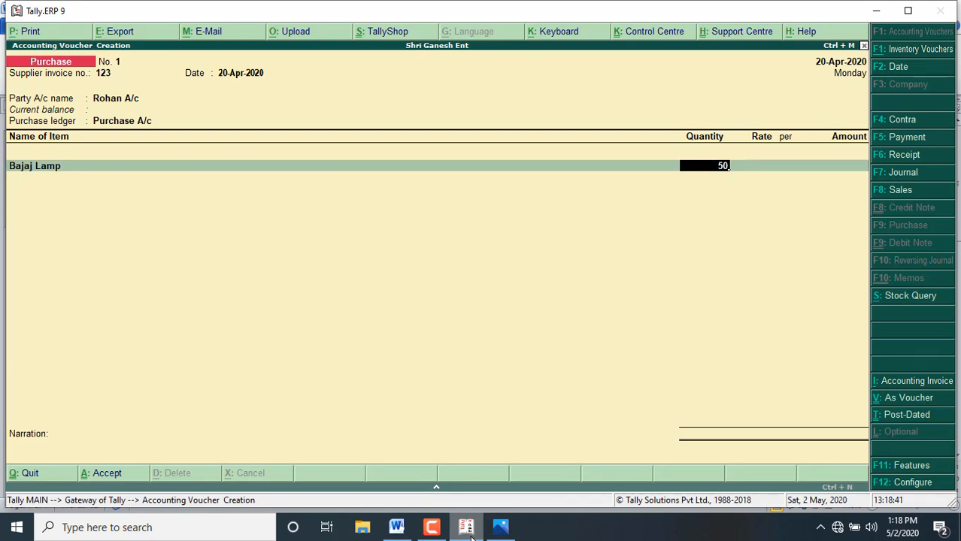
{"action": "key", "text": "Return"}
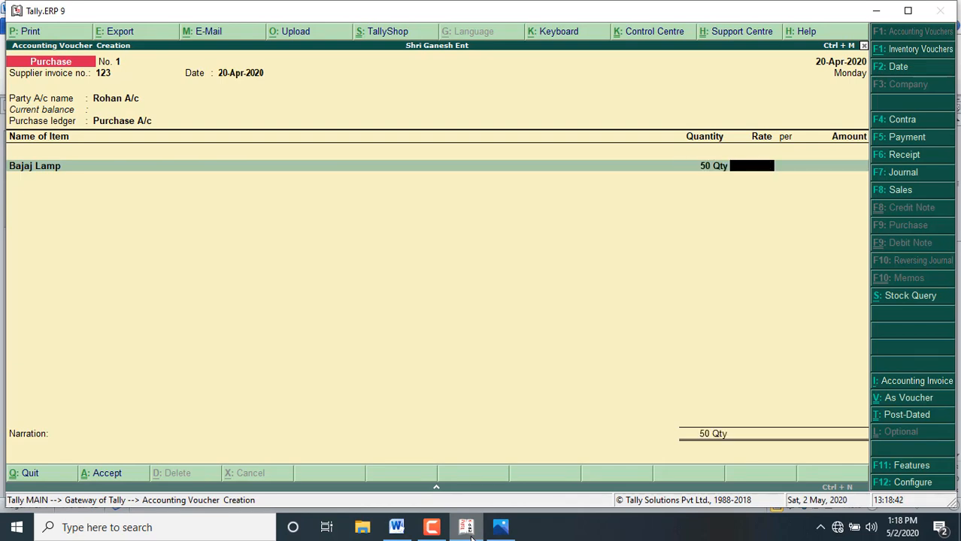
Step: Look up Bajaj Lamp's purchase rate in the Word document and set it to 150 per Qty, keeping the calculated amount
{"action": "left_click", "coordinate": [397, 528]}
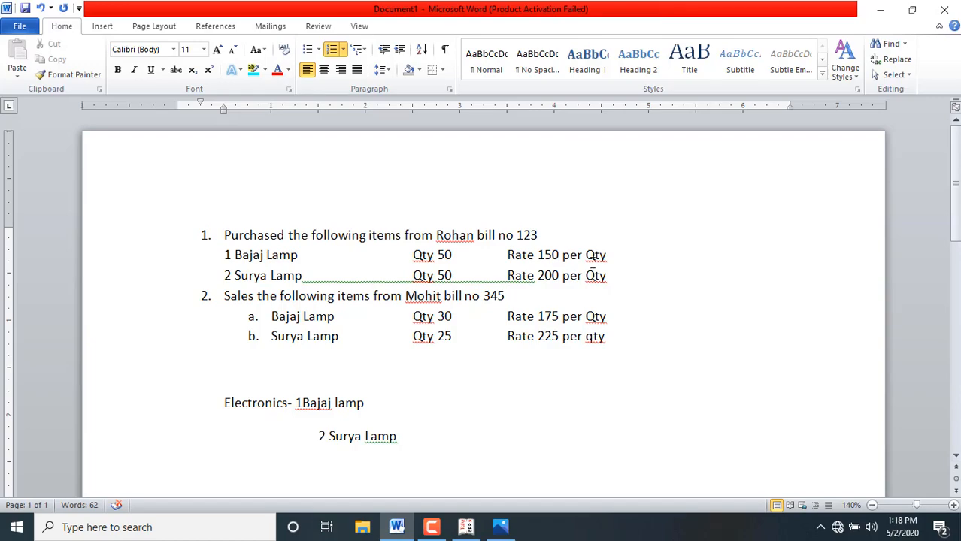
{"action": "left_click", "coordinate": [466, 528]}
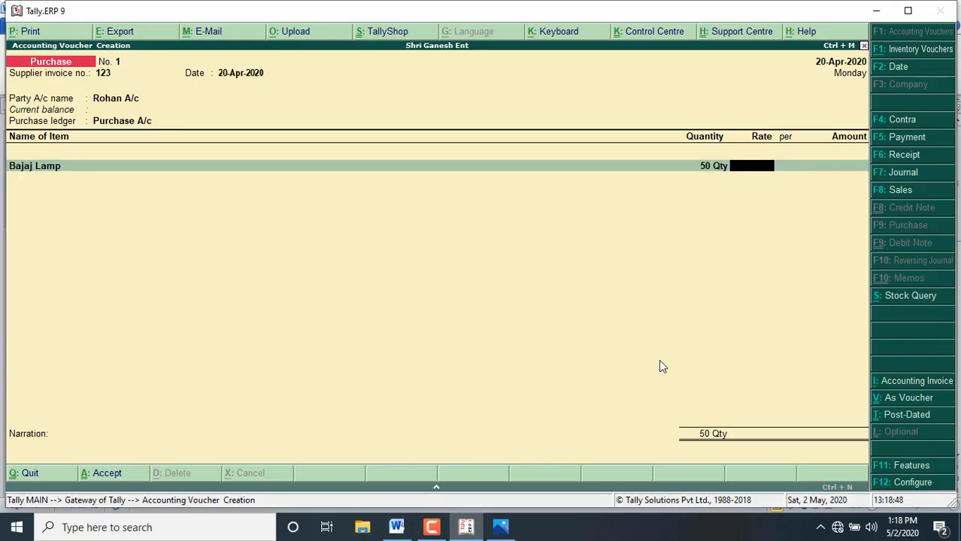
{"action": "type", "text": "150"}
{"action": "key", "text": "Return"}
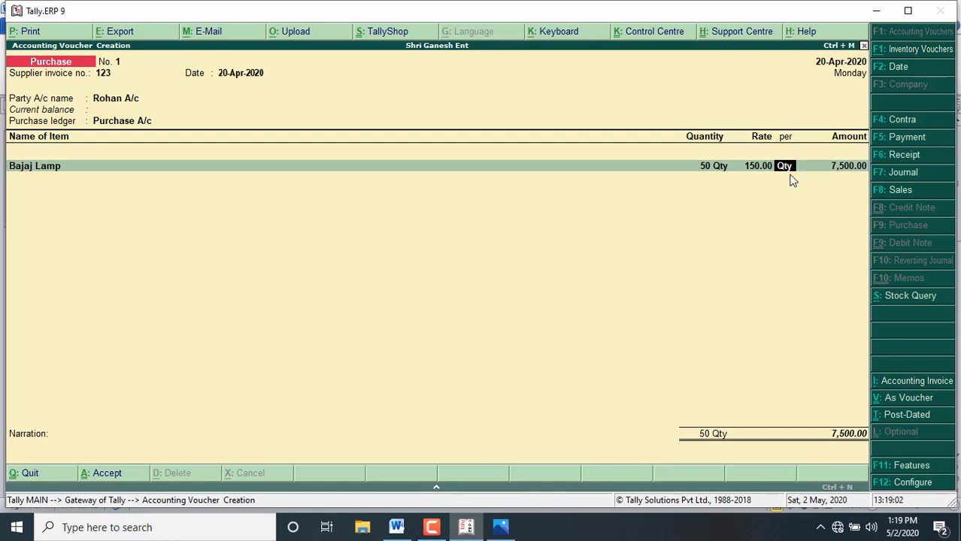
{"action": "key", "text": "Return"}
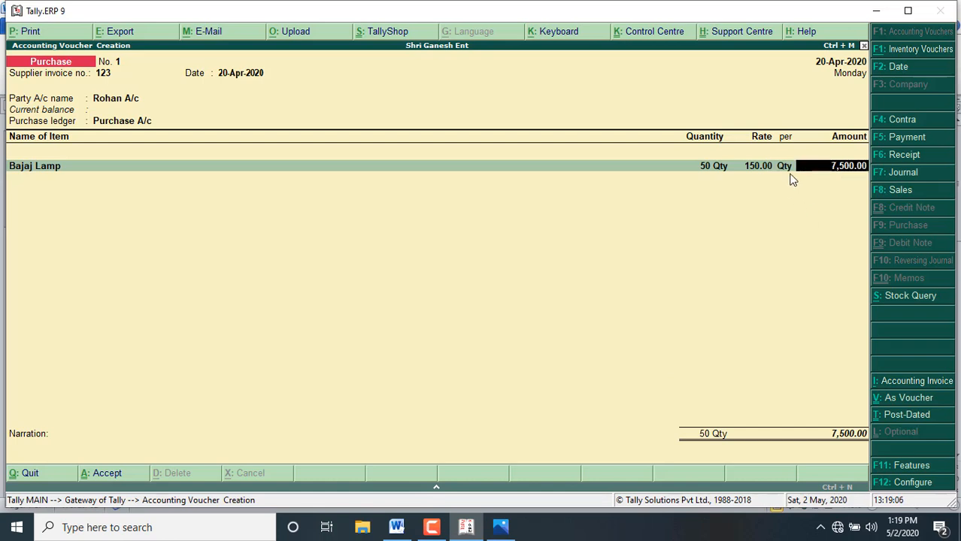
{"action": "key", "text": "Return"}
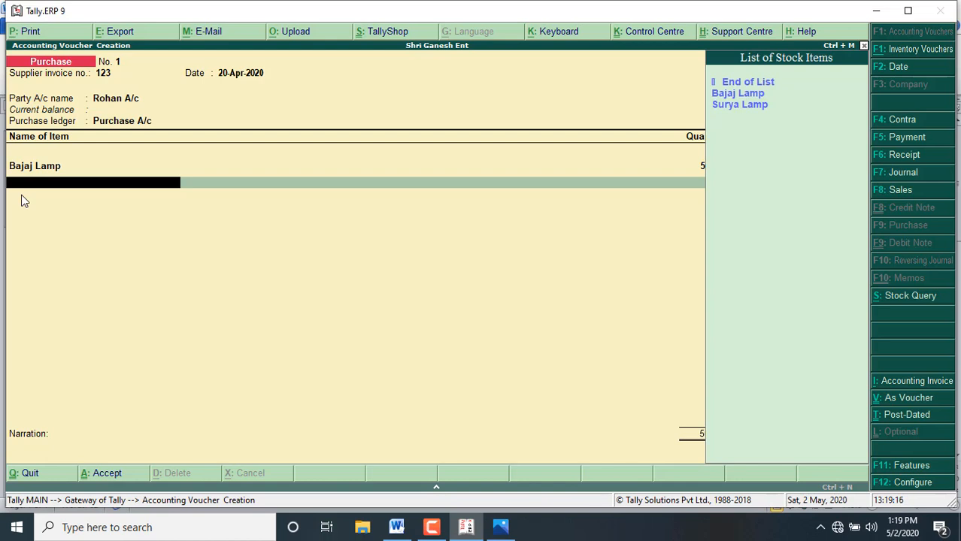
Step: Add Surya Lamp as the second purchased item with quantity 50 at 200 per Qty, checking the figures in the Word document
{"action": "key", "text": "Down"}
{"action": "key", "text": "Down"}
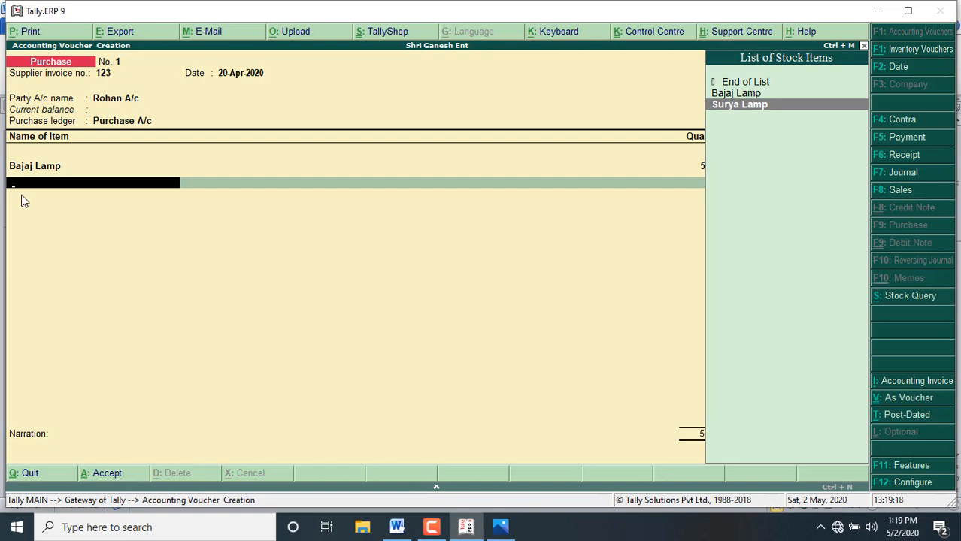
{"action": "key", "text": "Return"}
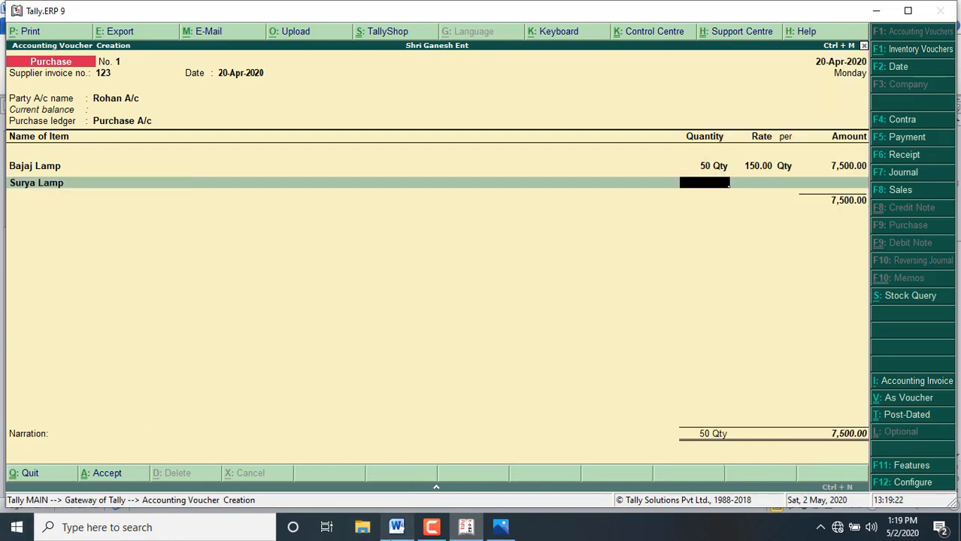
{"action": "left_click", "coordinate": [396, 539]}
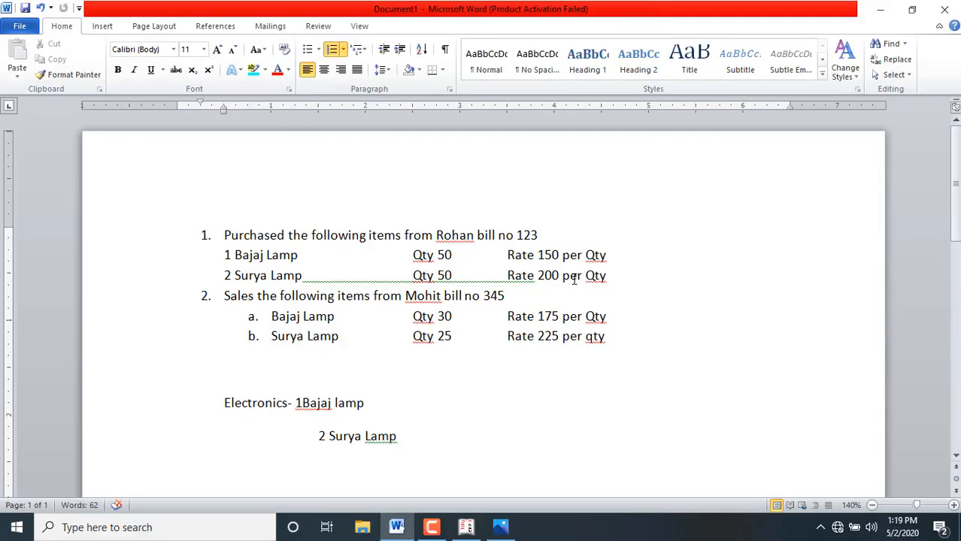
{"action": "left_click", "coordinate": [467, 531]}
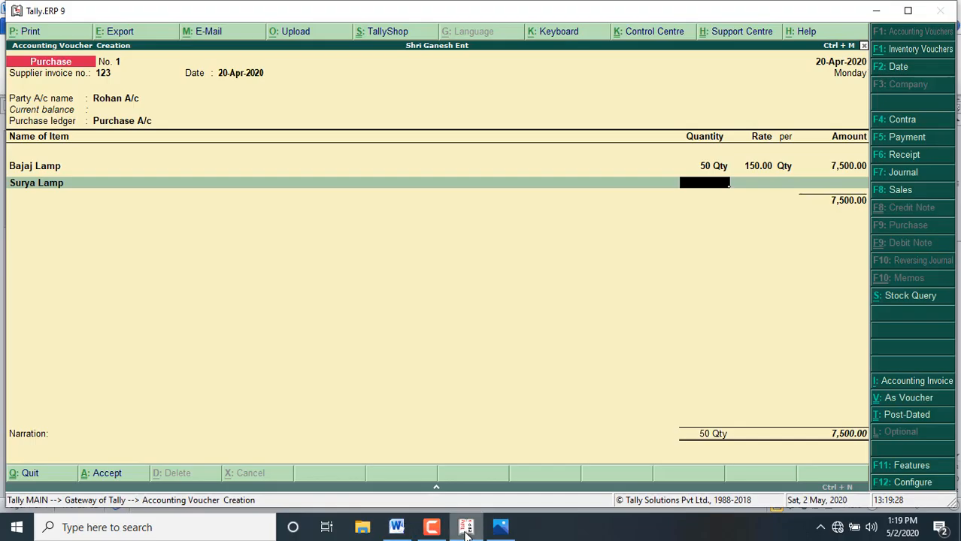
{"action": "type", "text": "50"}
{"action": "key", "text": "Return"}
{"action": "type", "text": "200"}
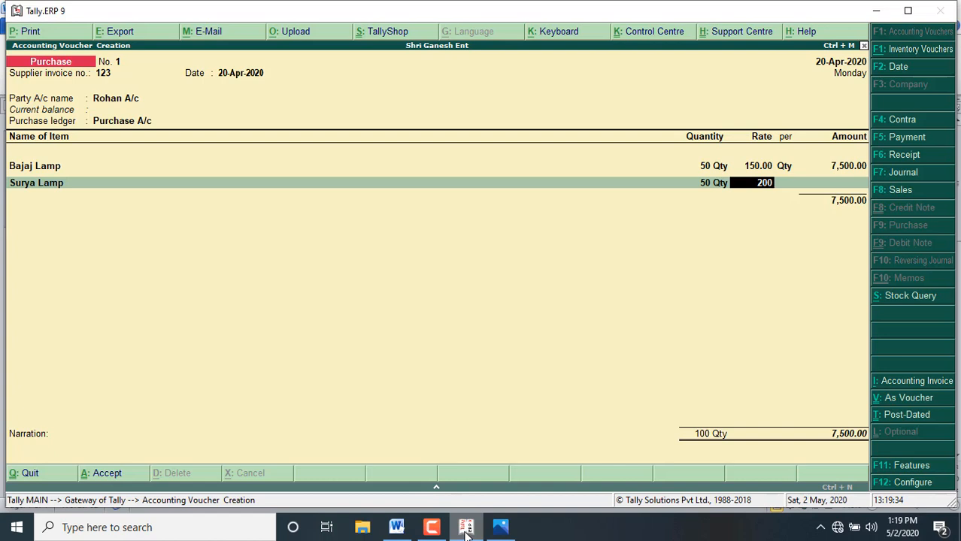
{"action": "key", "text": "Return"}
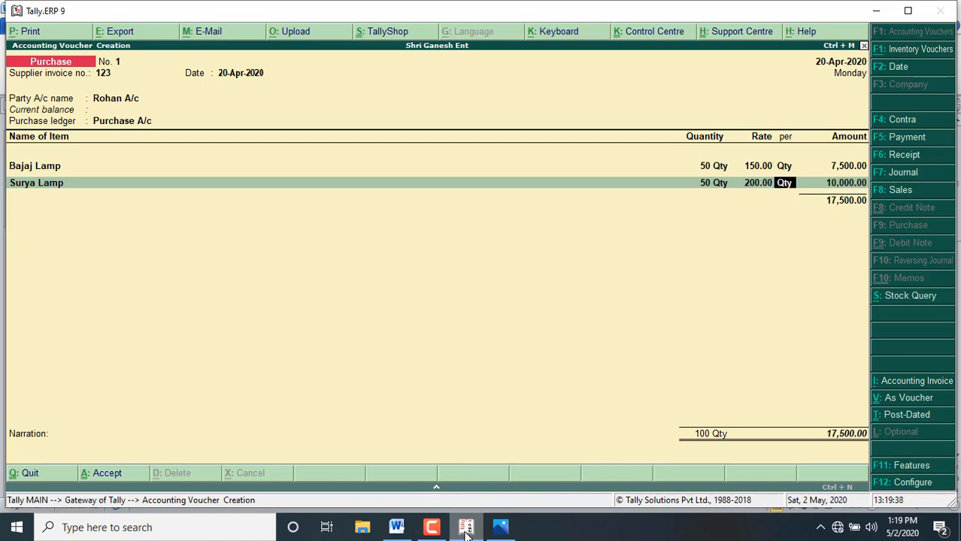
{"action": "key", "text": "Return"}
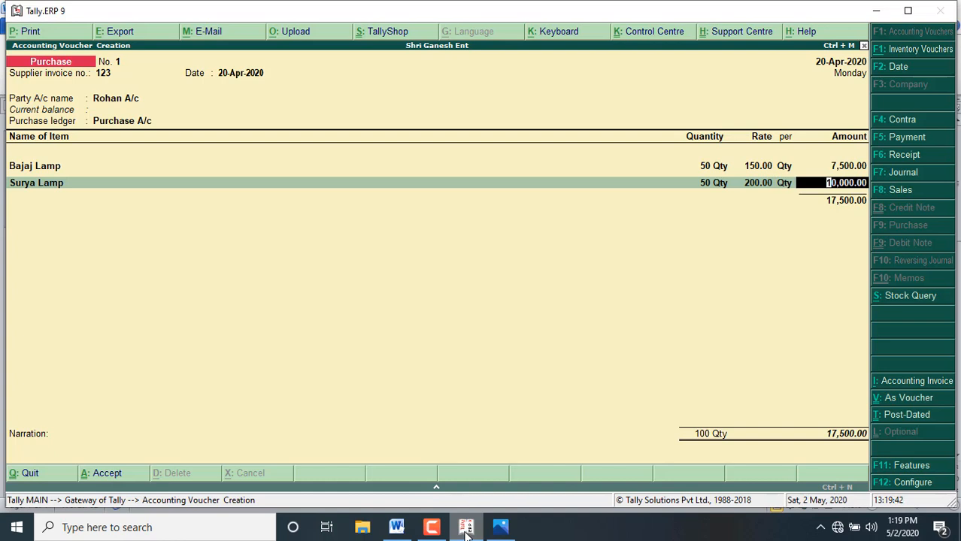
{"action": "key", "text": "Return"}
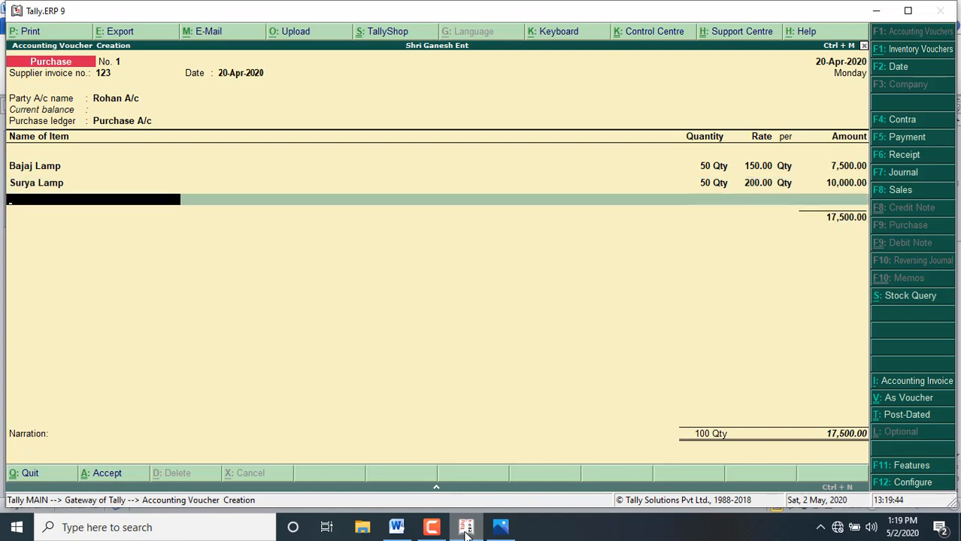
Step: End the item list, leave the narration blank, and save the purchase voucher
{"action": "key", "text": "Return"}
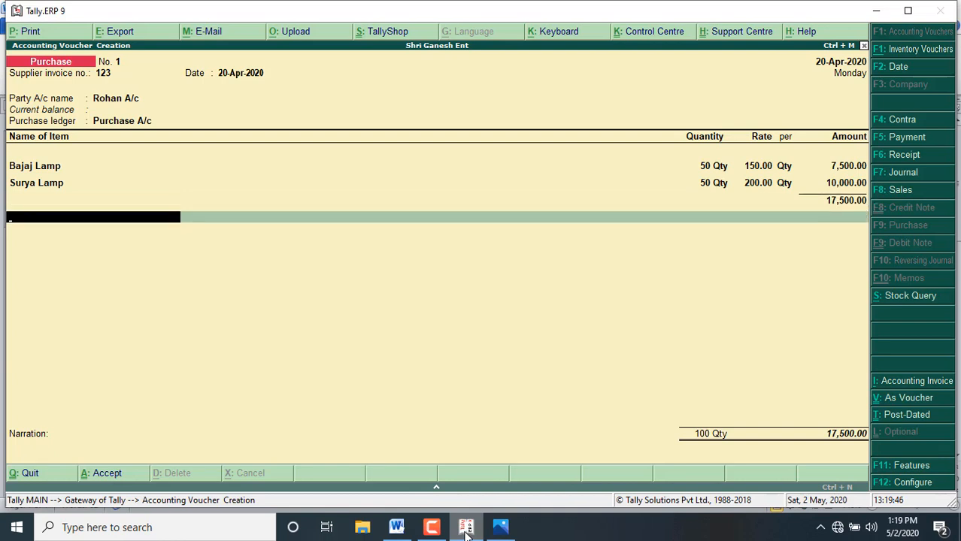
{"action": "key", "text": "Return"}
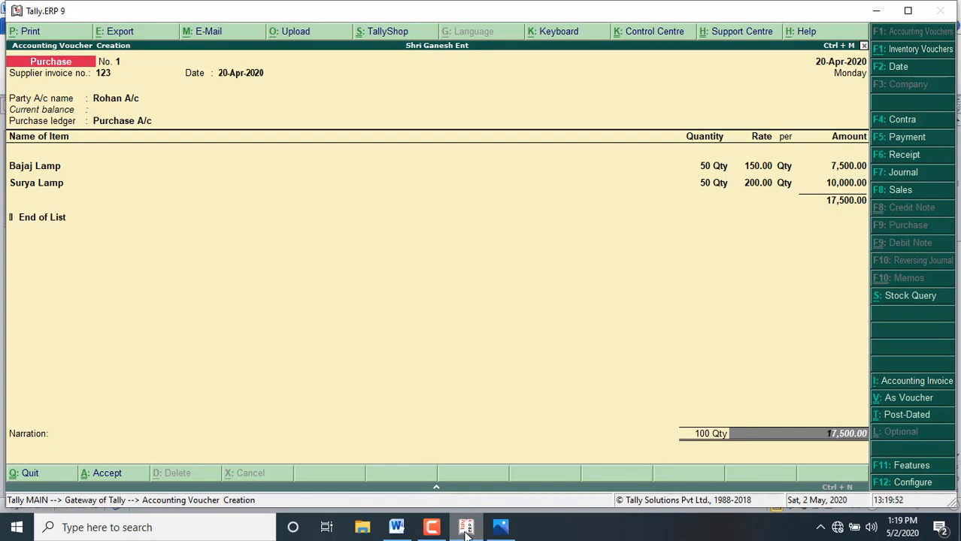
{"action": "key", "text": "Return"}
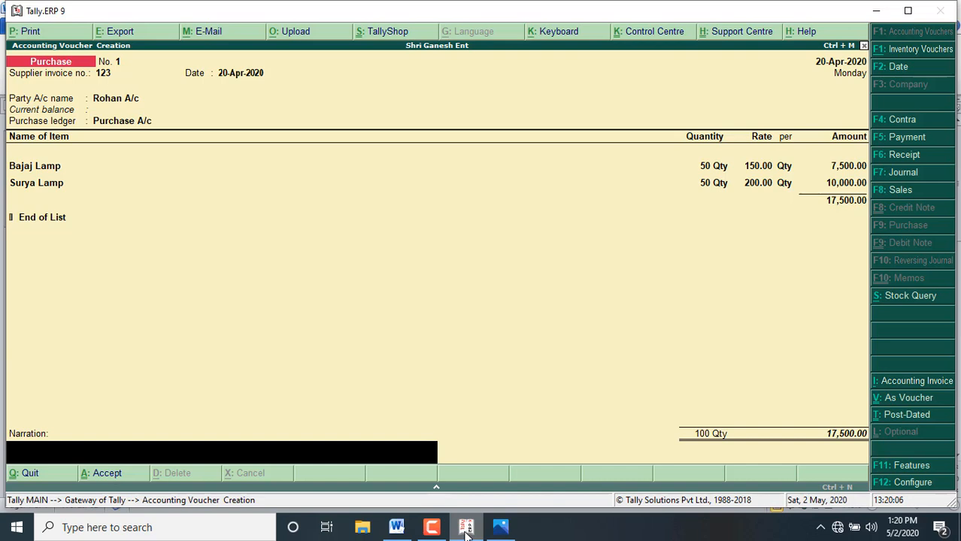
{"action": "key", "text": "Return"}
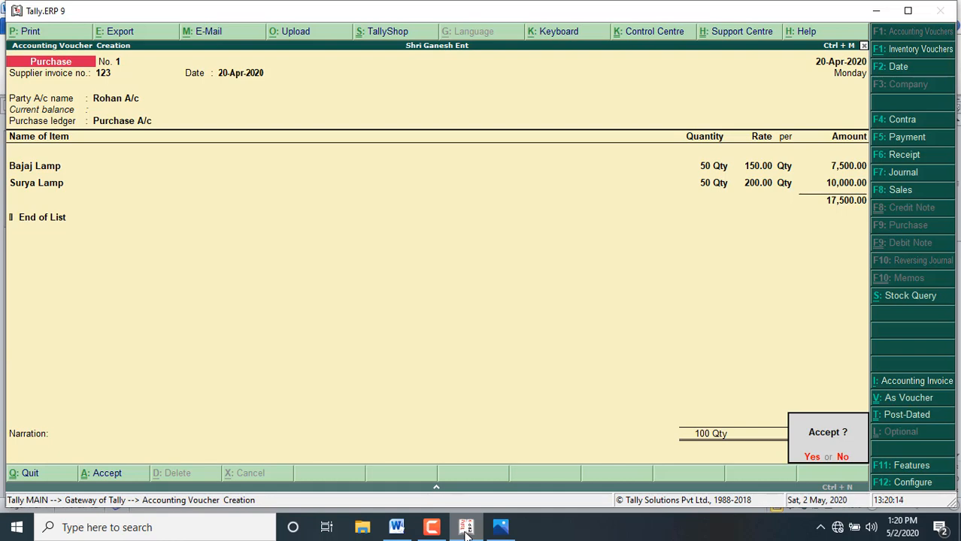
{"action": "key", "text": "Return"}
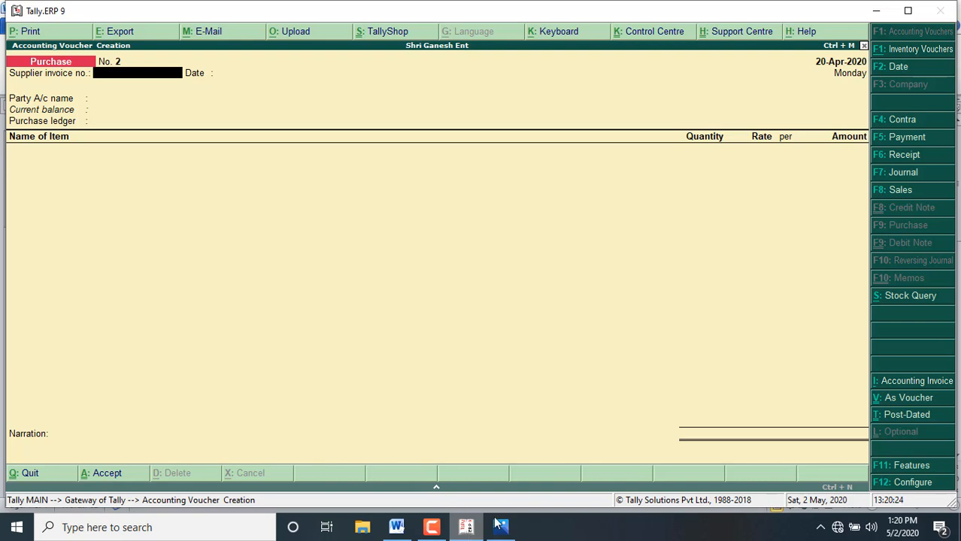
Step: Start a sales voucher with reference number 104, the buyer's ledger account as party and Sales A/c as the sales ledger
{"action": "left_click", "coordinate": [895, 191]}
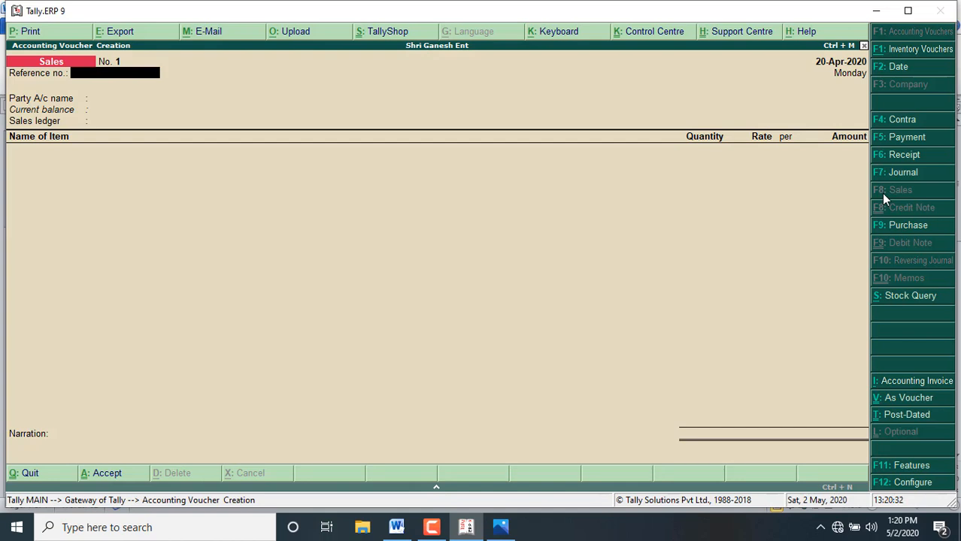
{"action": "type", "text": "104"}
{"action": "key", "text": "Return"}
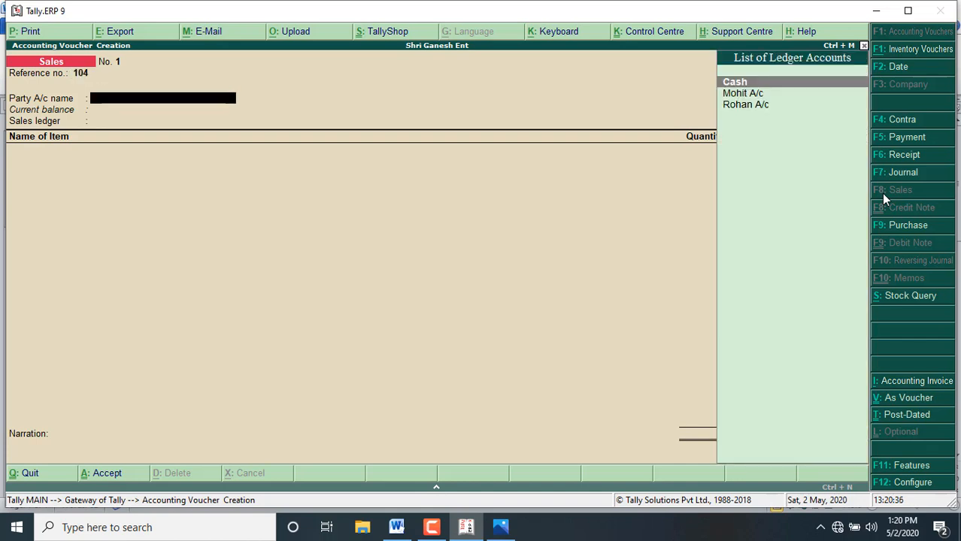
{"action": "key", "text": "Down"}
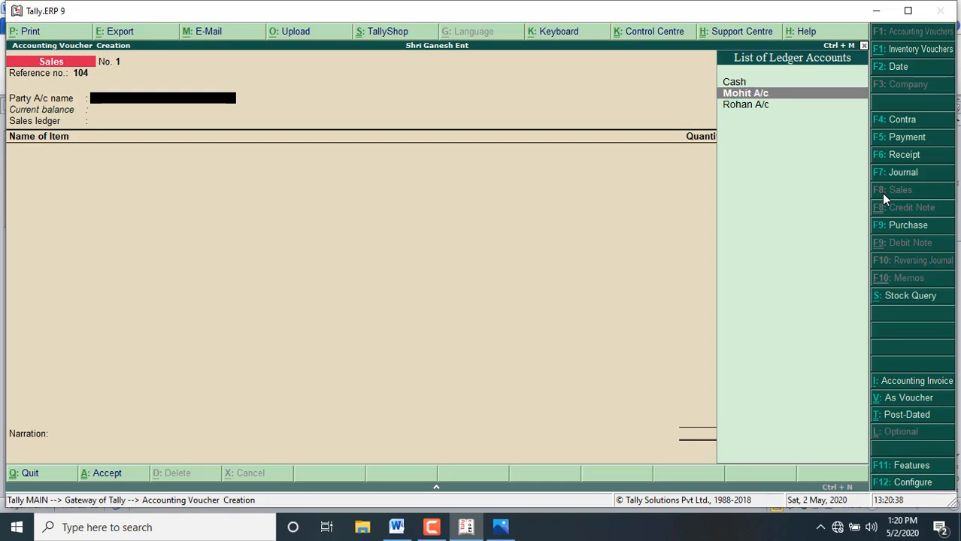
{"action": "key", "text": "Return"}
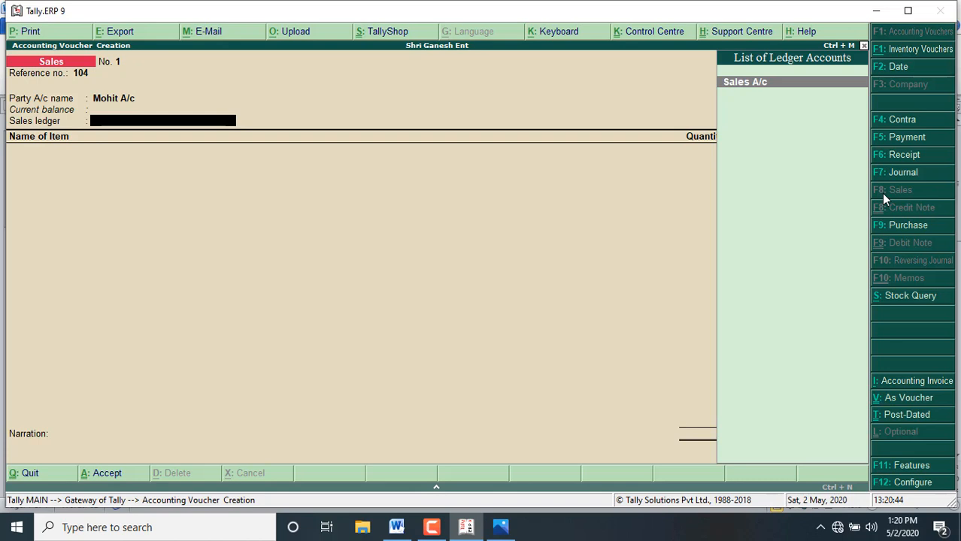
{"action": "key", "text": "Return"}
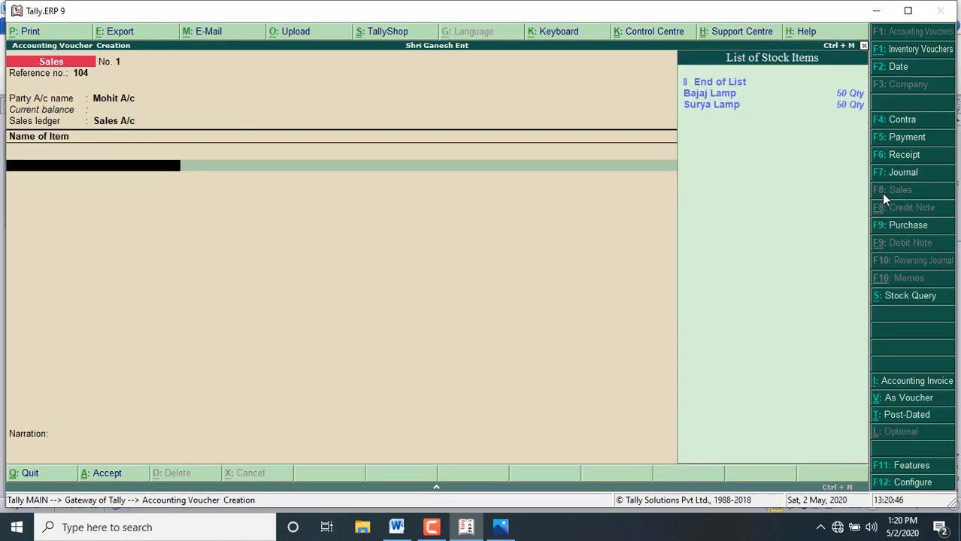
Step: Add Bajaj Lamp as the first sold item with quantity 30, checking the sales figures in the Word document
{"action": "key", "text": "Down"}
{"action": "key", "text": "Return"}
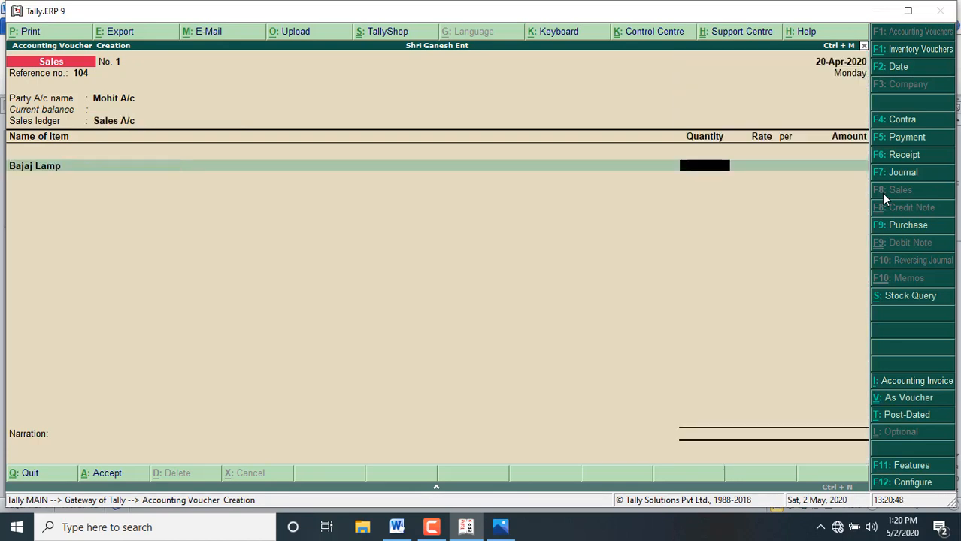
{"action": "left_click", "coordinate": [396, 527]}
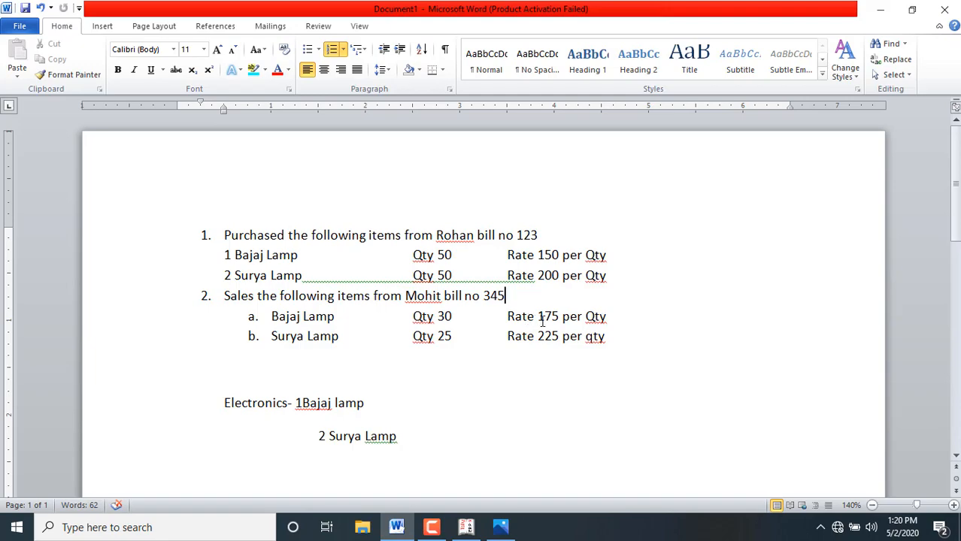
{"action": "left_click", "coordinate": [467, 527]}
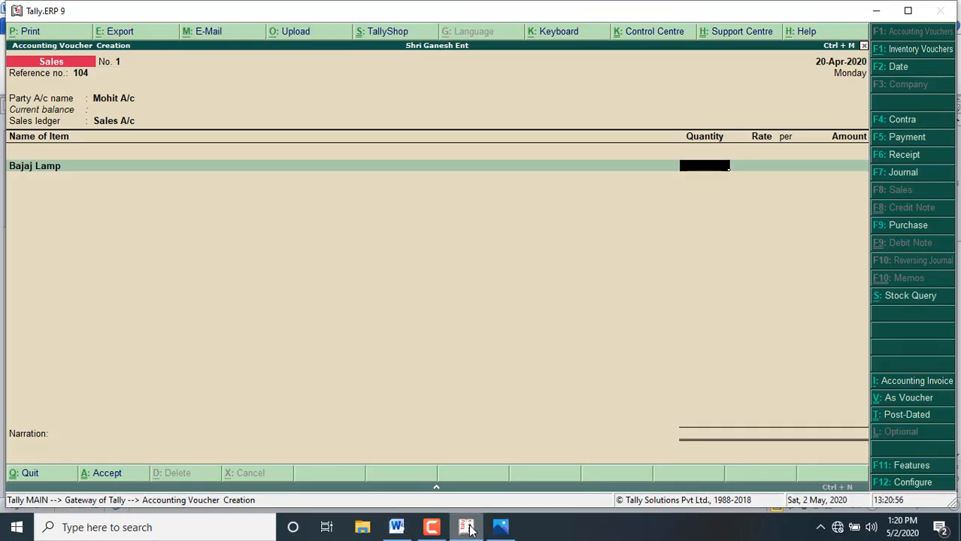
{"action": "type", "text": "30"}
{"action": "key", "text": "Return"}
Step: Set Bajaj Lamp's sales rate to 175 per Qty and keep the calculated amount
{"action": "type", "text": "1"}
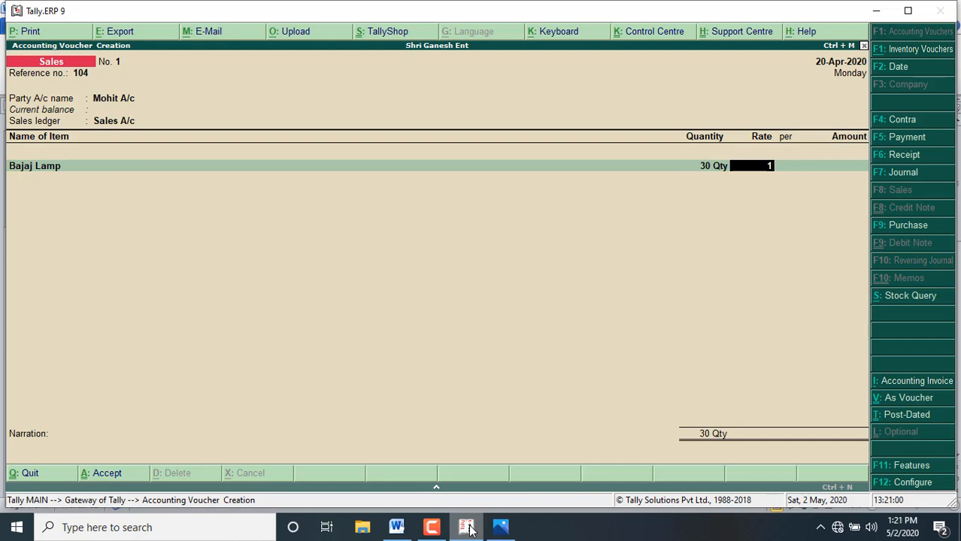
{"action": "type", "text": "5"}
{"action": "key", "text": "BackSpace"}
{"action": "type", "text": "75"}
{"action": "key", "text": "Return"}
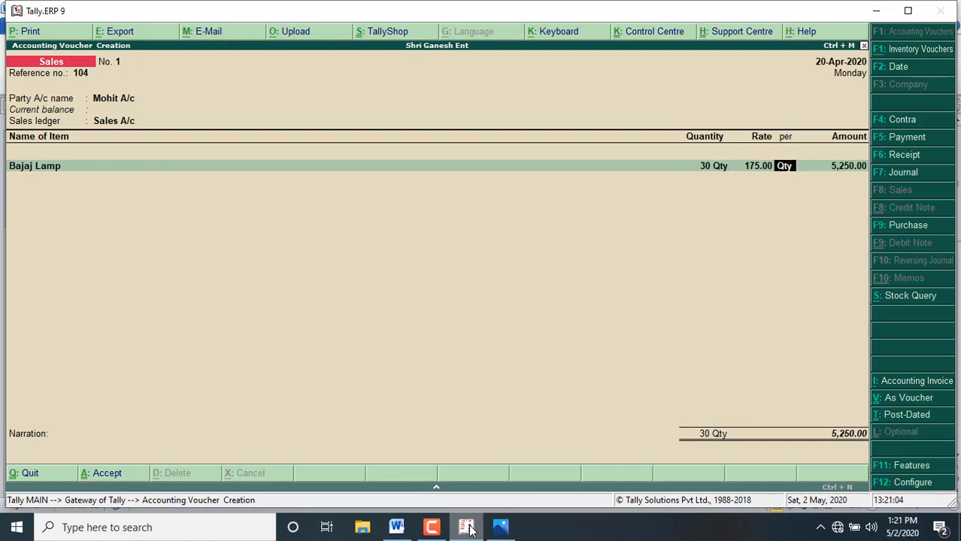
{"action": "key", "text": "Return"}
{"action": "key", "text": "Return"}
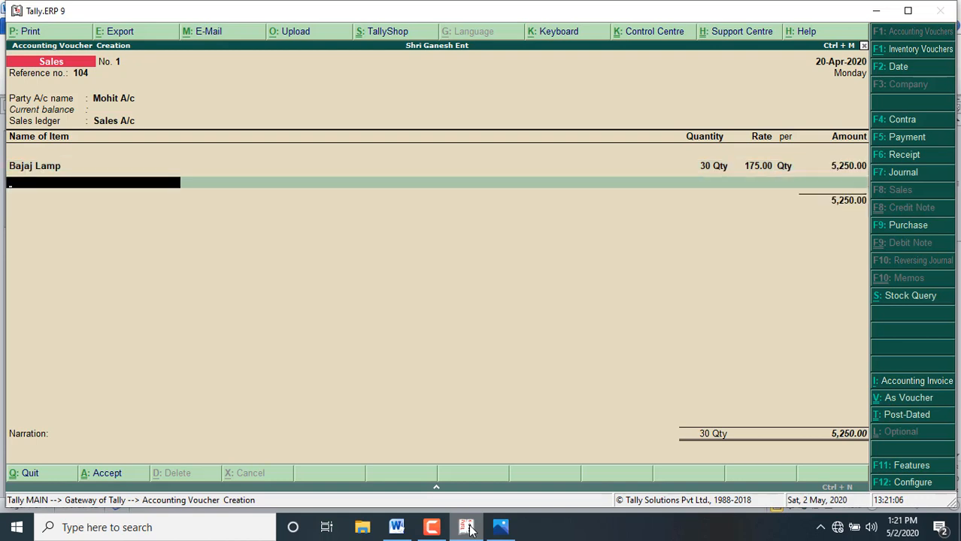
Step: Add Surya Lamp as the second sold item with quantity 25, checking the quantity in the Word document
{"action": "key", "text": "Down"}
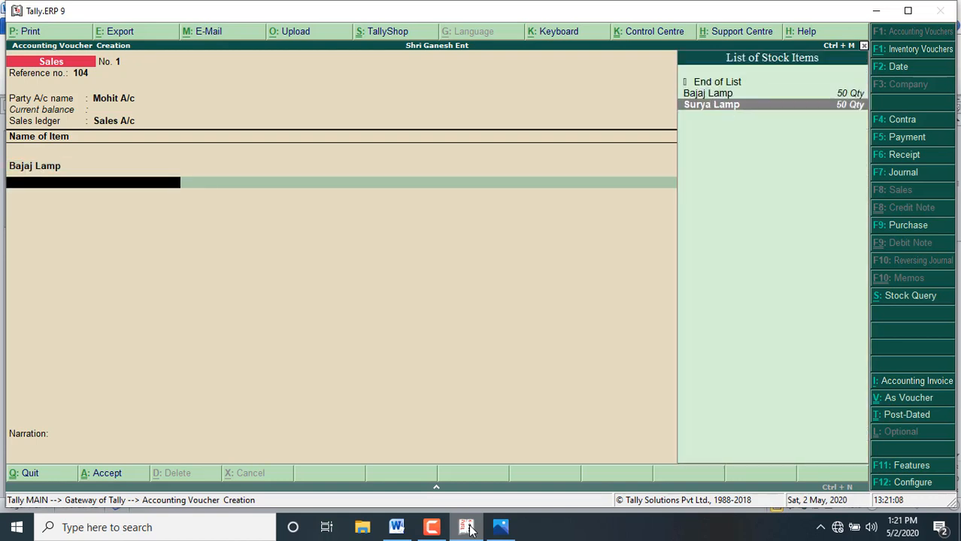
{"action": "key", "text": "Return"}
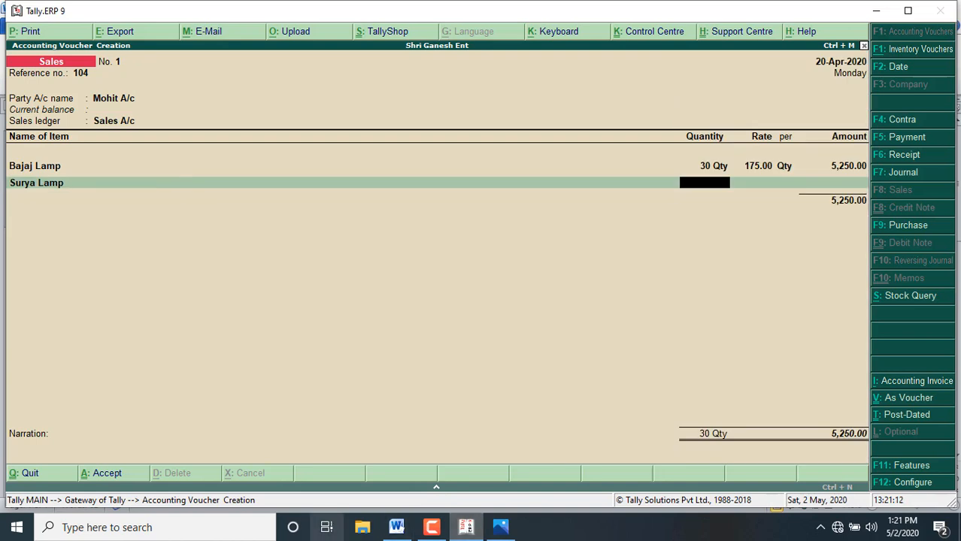
{"action": "left_click", "coordinate": [398, 528]}
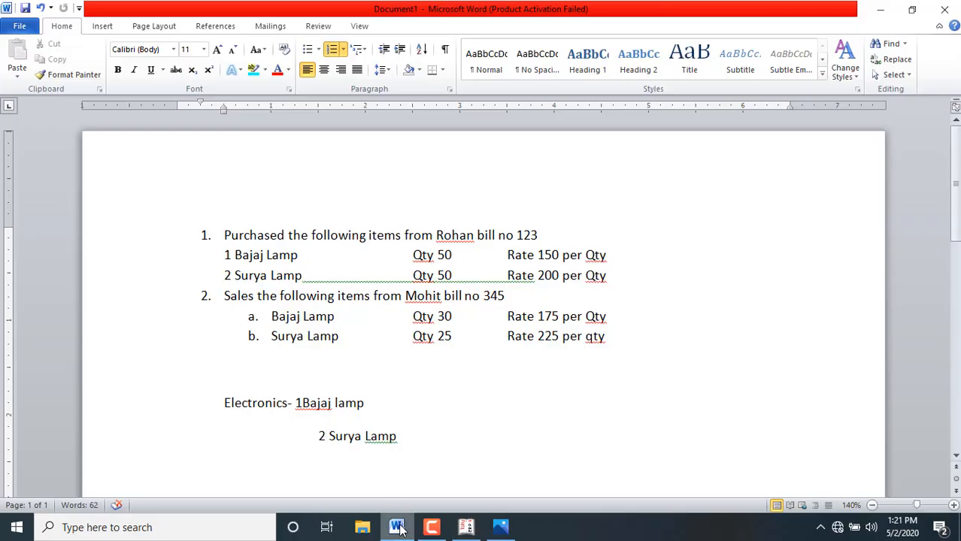
{"action": "left_click", "coordinate": [462, 531]}
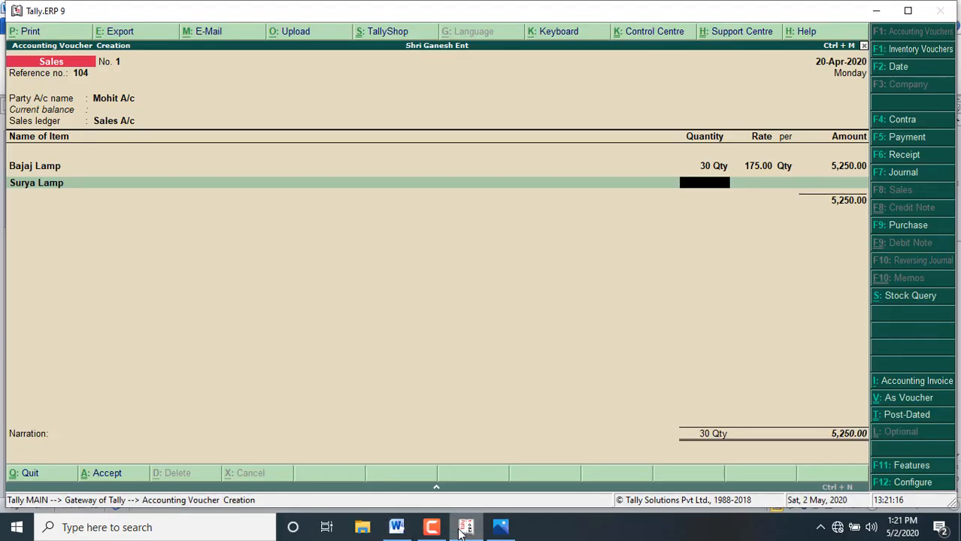
{"action": "type", "text": "25"}
{"action": "key", "text": "Return"}
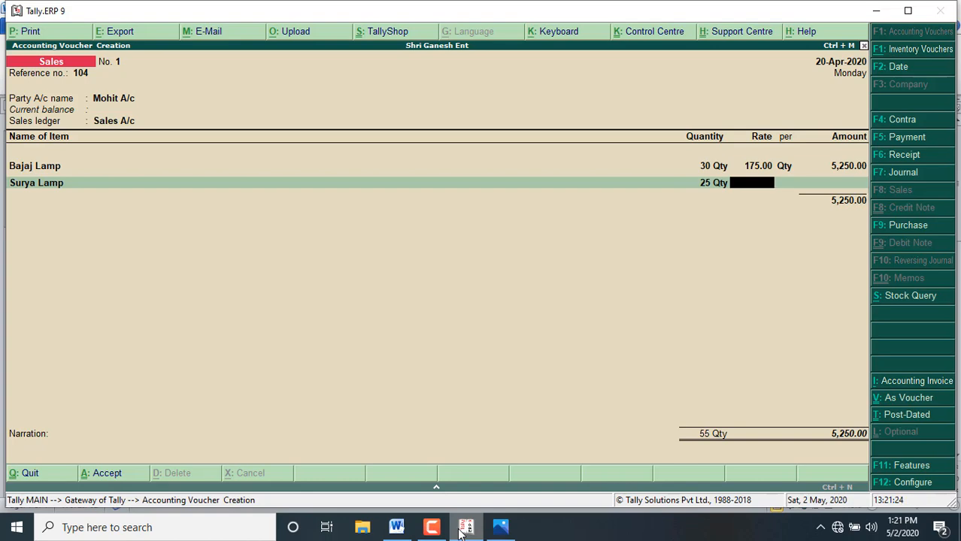
Step: Look up Surya Lamp's sales rate in the Word document and set it to 225 per Qty, keeping the calculated amount
{"action": "left_click", "coordinate": [396, 527]}
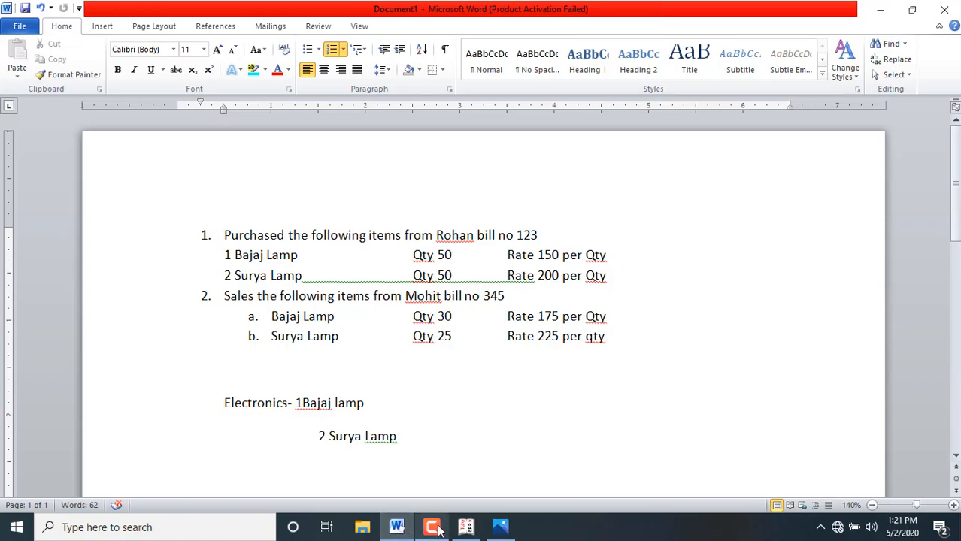
{"action": "left_click", "coordinate": [466, 527]}
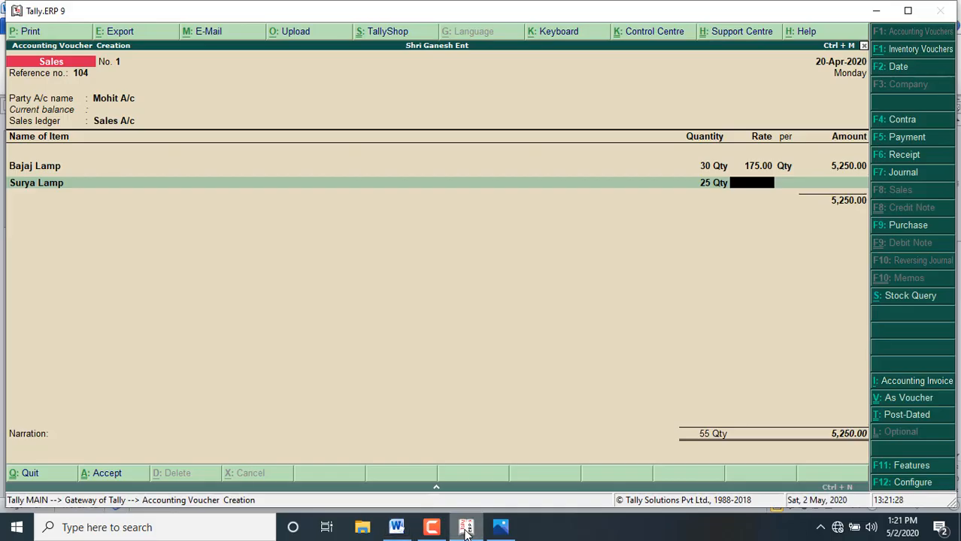
{"action": "type", "text": "225"}
{"action": "key", "text": "Return"}
{"action": "key", "text": "Return"}
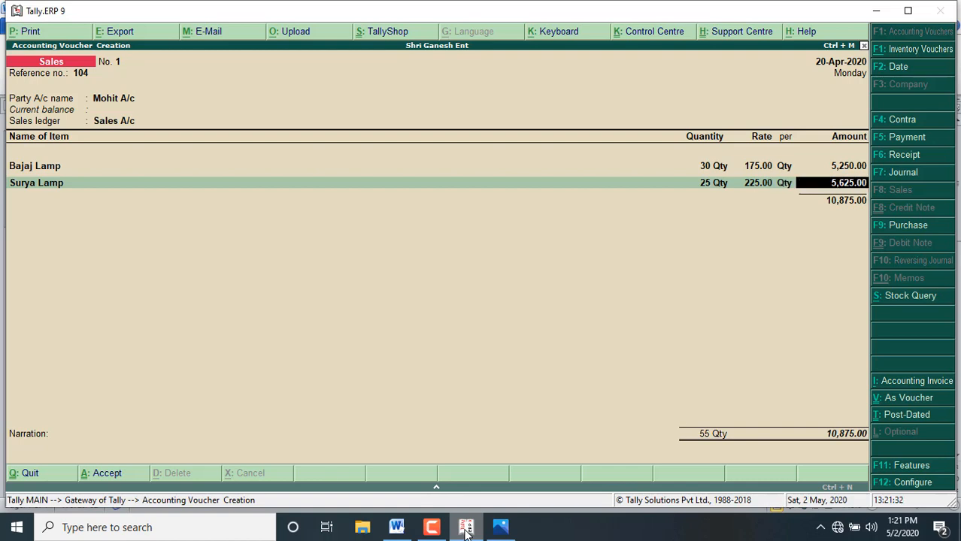
Step: End the item list and save the sales voucher with a blank narration, leaving voucher entry for the Gateway of Tally
{"action": "key", "text": "Return"}
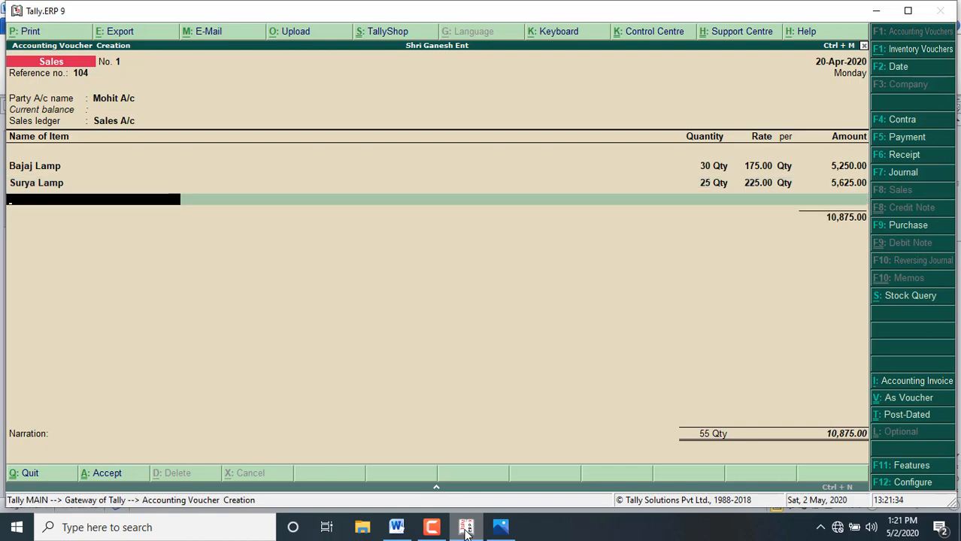
{"action": "key", "text": "Return"}
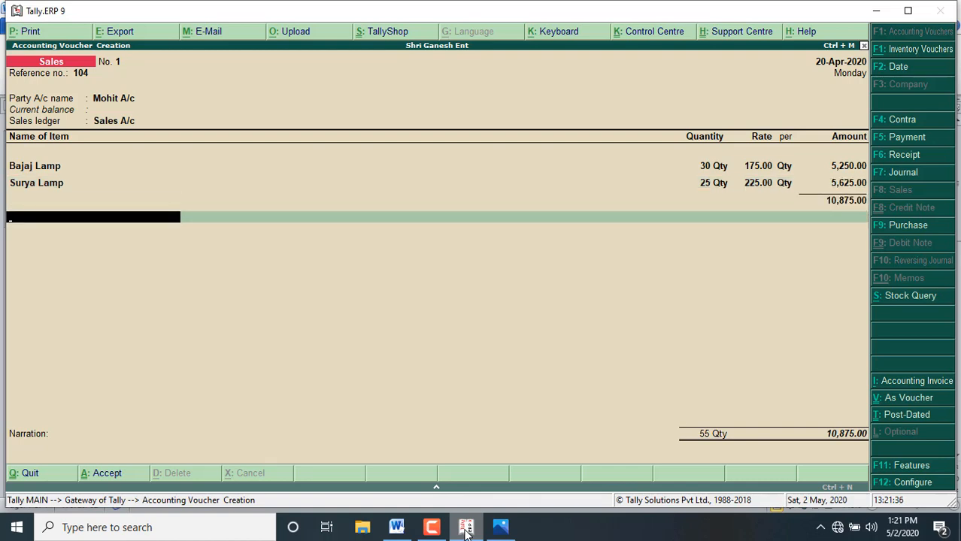
{"action": "key", "text": "Return"}
{"action": "key", "text": "Return"}
{"action": "key", "text": "Return"}
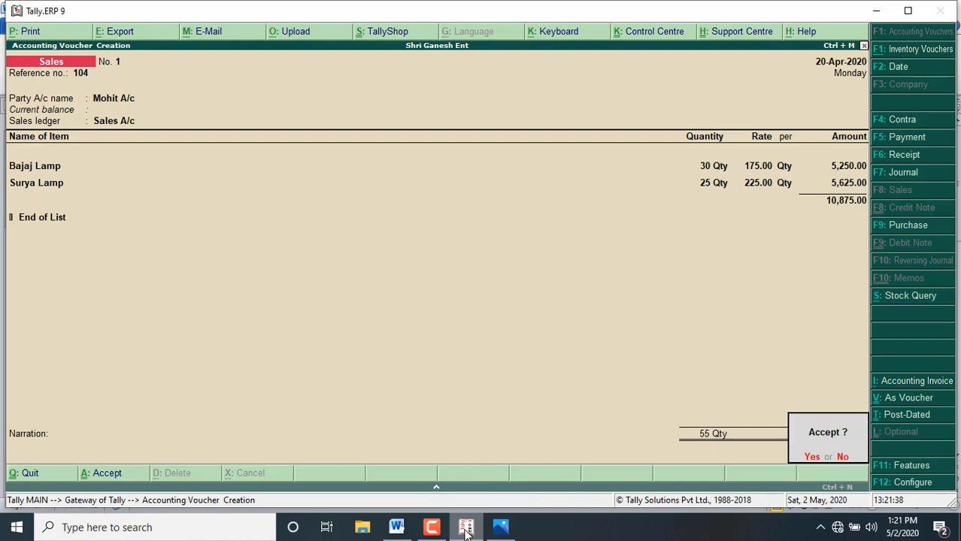
{"action": "key", "text": "Return"}
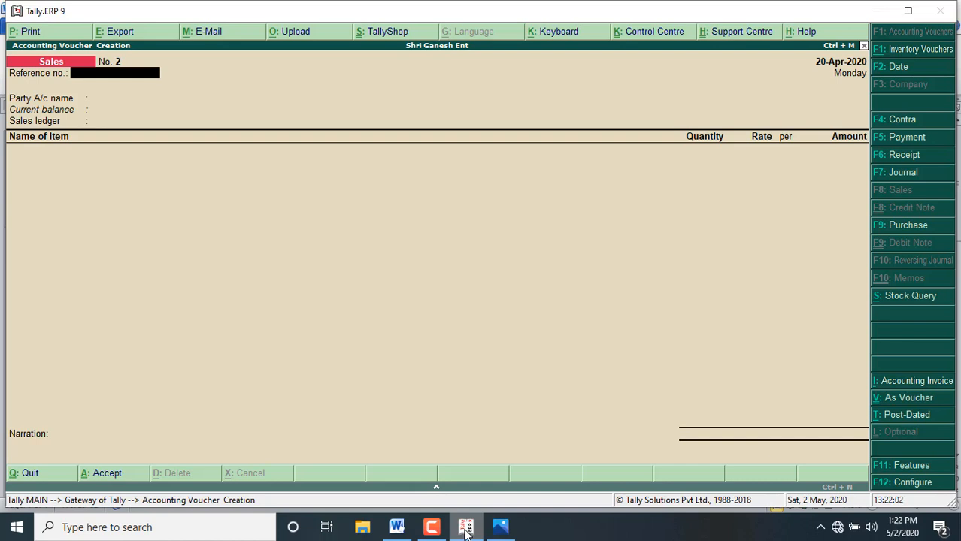
{"action": "key", "text": "Escape"}
{"action": "key", "text": "y"}
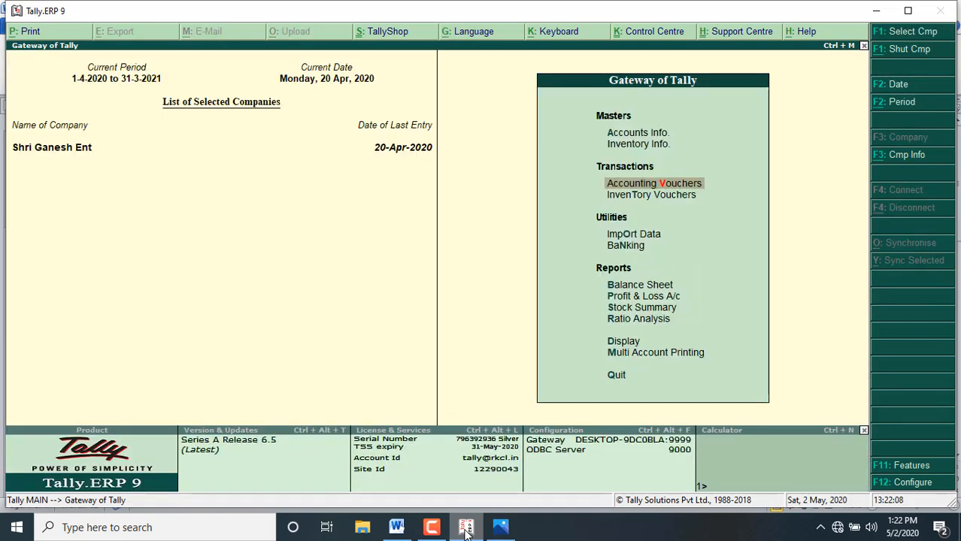
Step: Examine Bajaj Lamp's monthly stock summary in the Inventory Books for its inwards, outwards and closing balance
{"action": "key", "text": "Down"}
{"action": "key", "text": "Down"}
{"action": "key", "text": "Down"}
{"action": "key", "text": "Down"}
{"action": "key", "text": "Down"}
{"action": "key", "text": "Down"}
{"action": "key", "text": "Down"}
{"action": "key", "text": "Down"}
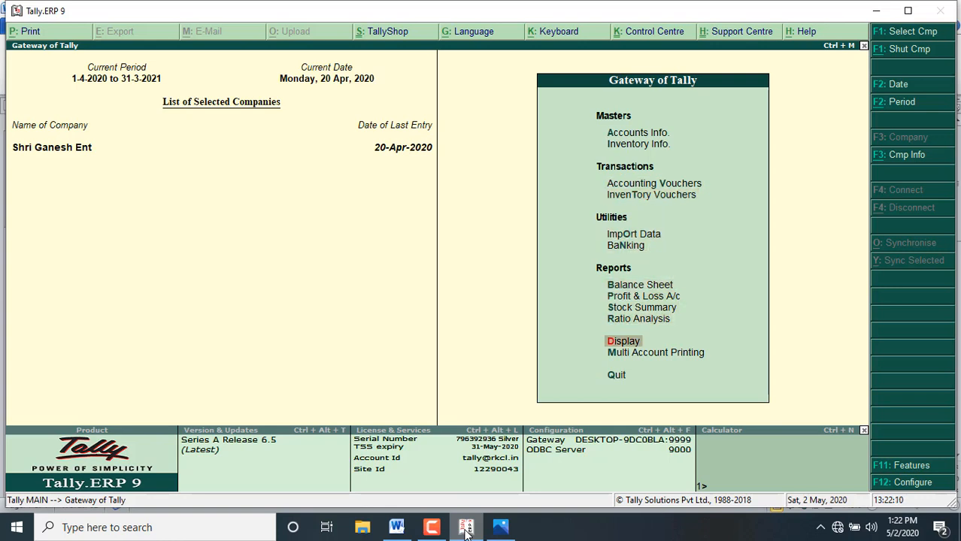
{"action": "key", "text": "Return"}
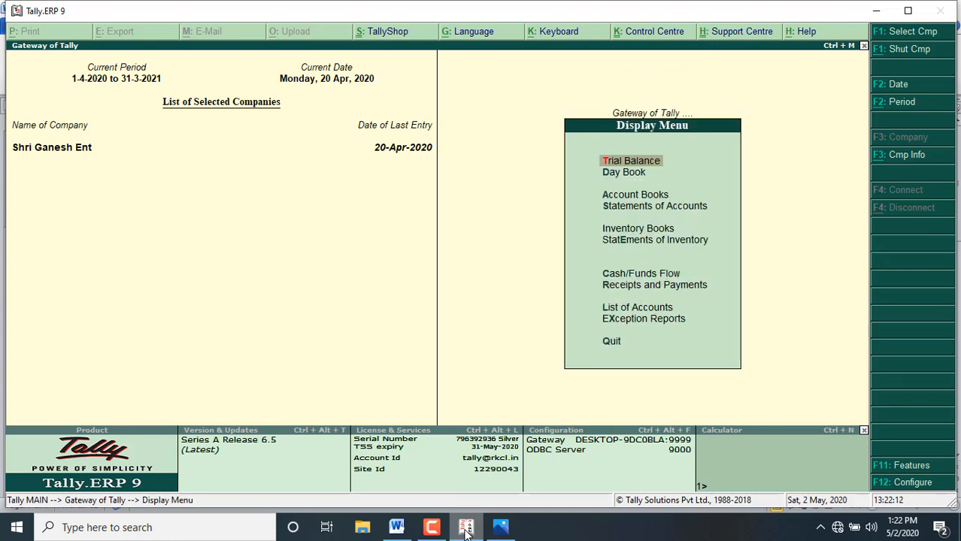
{"action": "key", "text": "Down"}
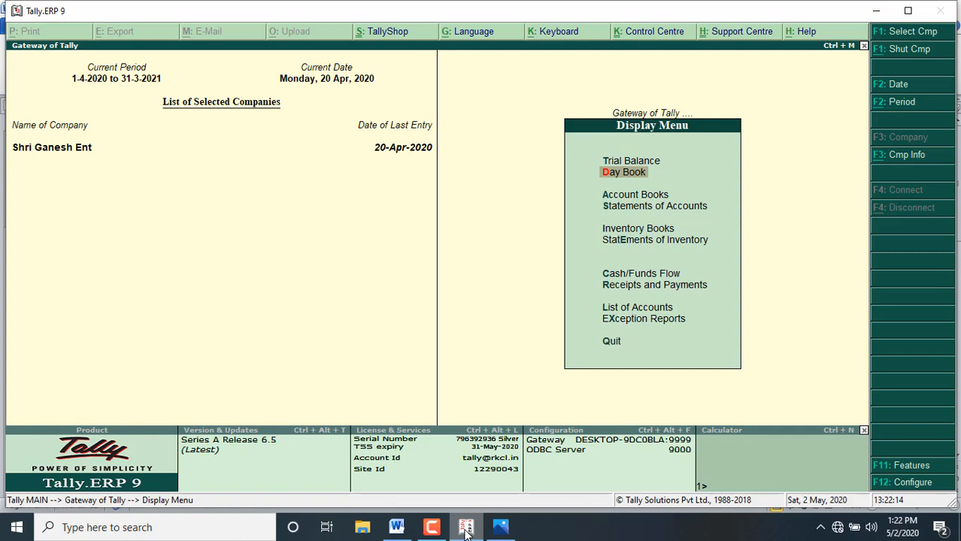
{"action": "key", "text": "Down"}
{"action": "key", "text": "Down"}
{"action": "key", "text": "Down"}
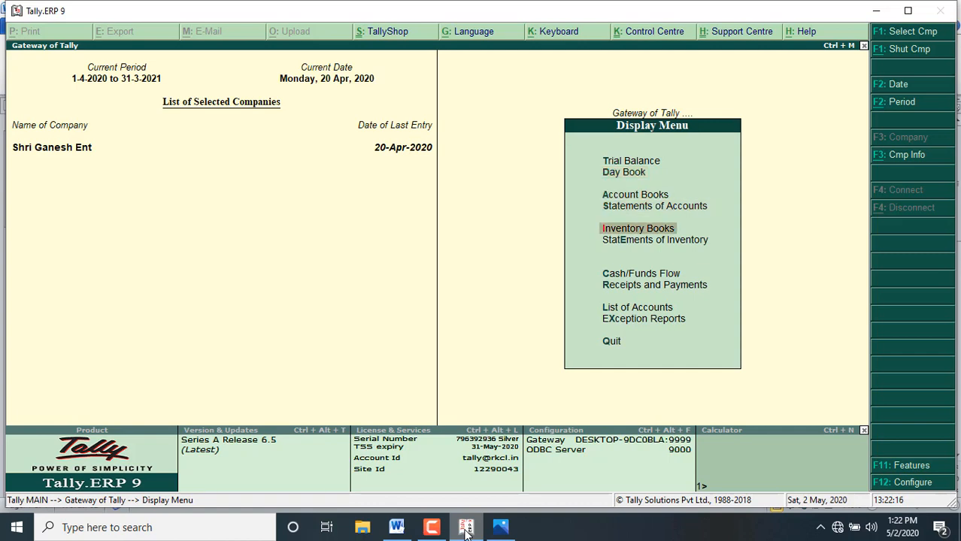
{"action": "key", "text": "Return"}
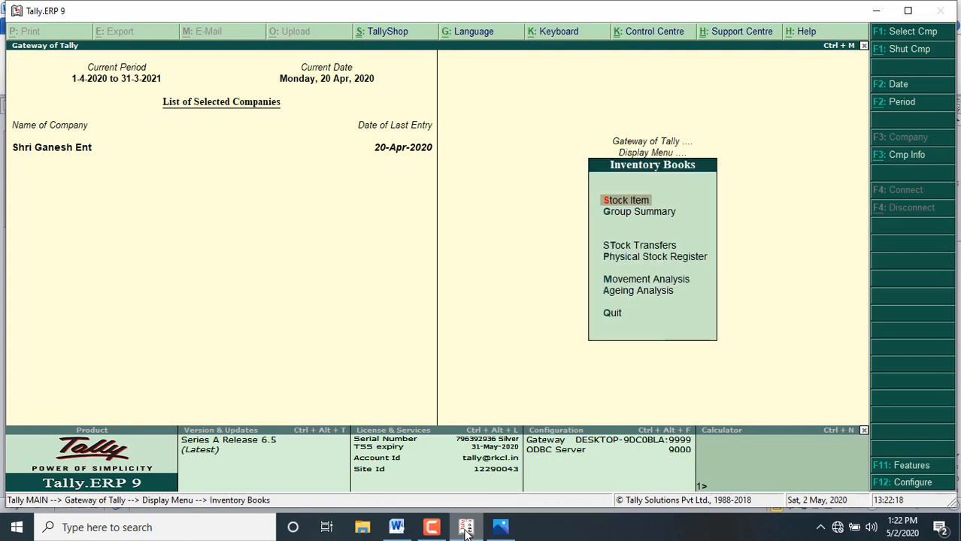
{"action": "key", "text": "Return"}
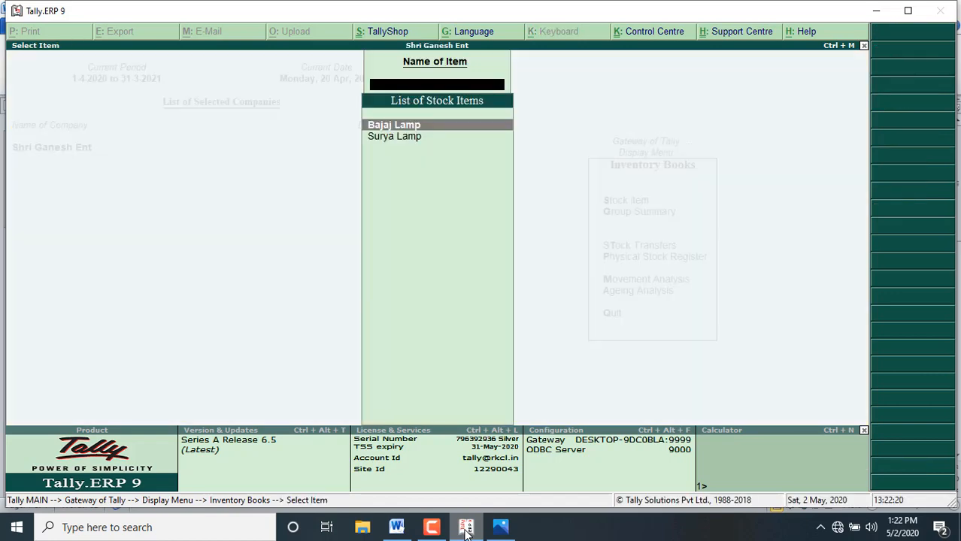
{"action": "key", "text": "Return"}
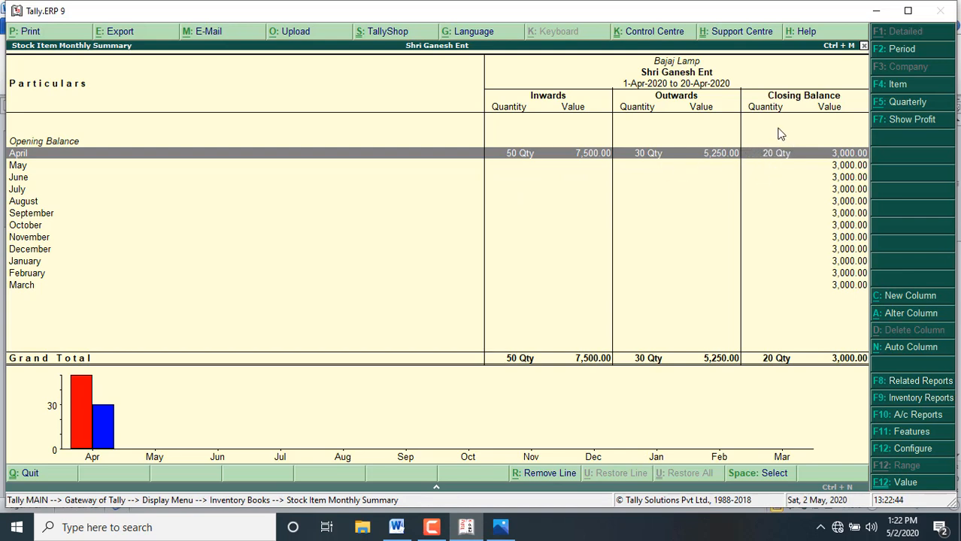
Step: Examine Surya Lamp's monthly stock summary and return to the Gateway of Tally
{"action": "key", "text": "Escape"}
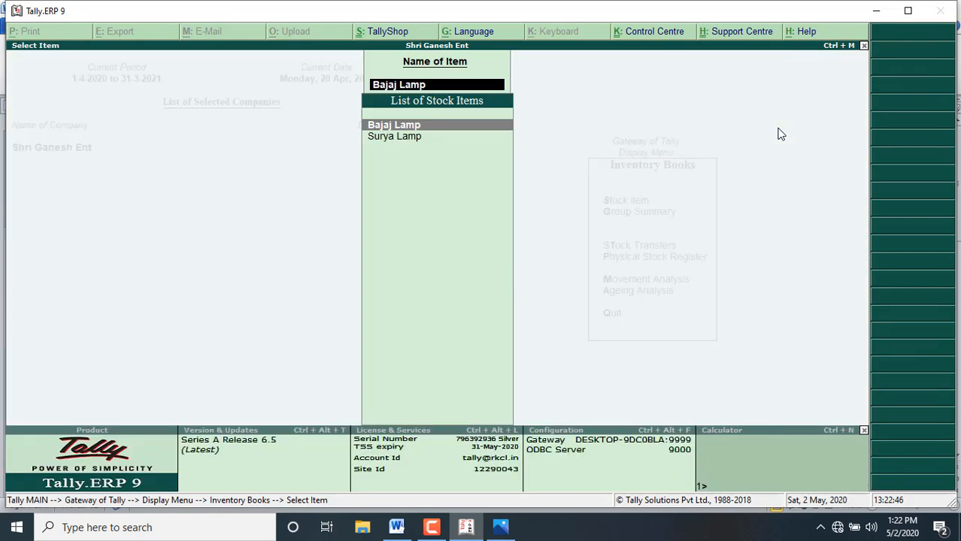
{"action": "key", "text": "Down"}
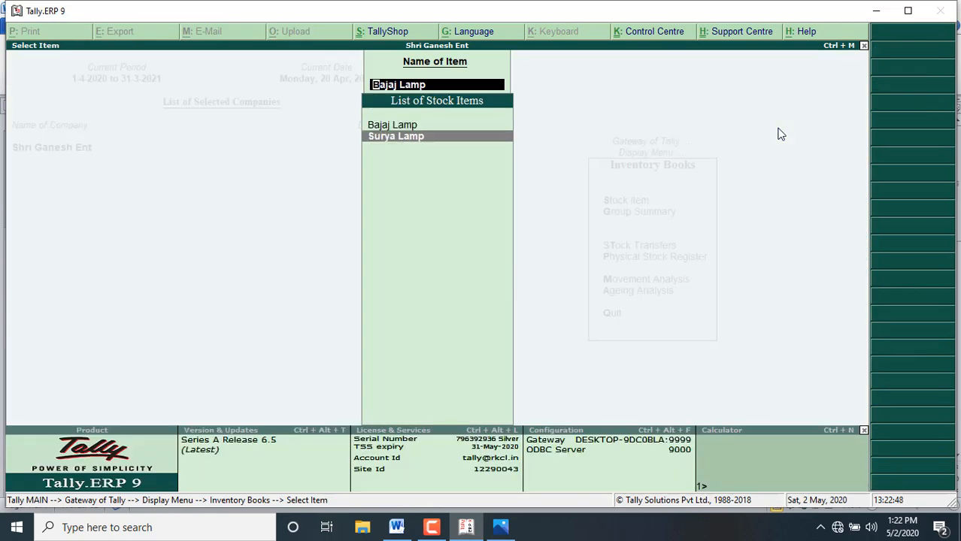
{"action": "key", "text": "Return"}
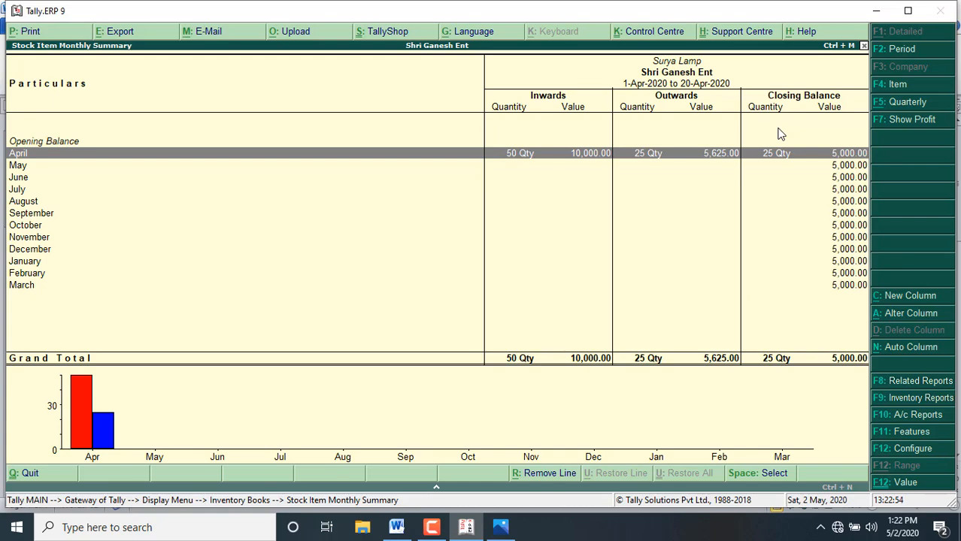
{"action": "key", "text": "Escape"}
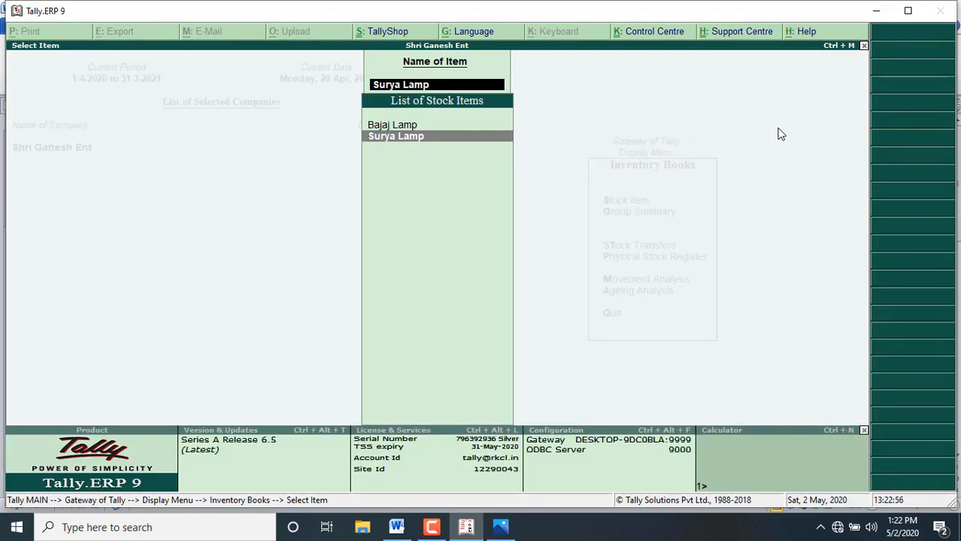
{"action": "key", "text": "Escape"}
{"action": "key", "text": "Escape"}
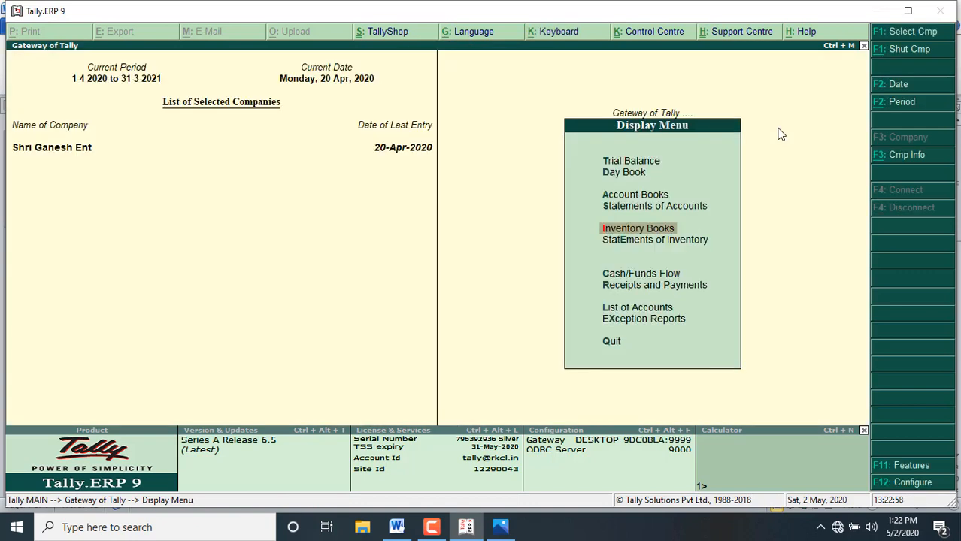
{"action": "key", "text": "Escape"}
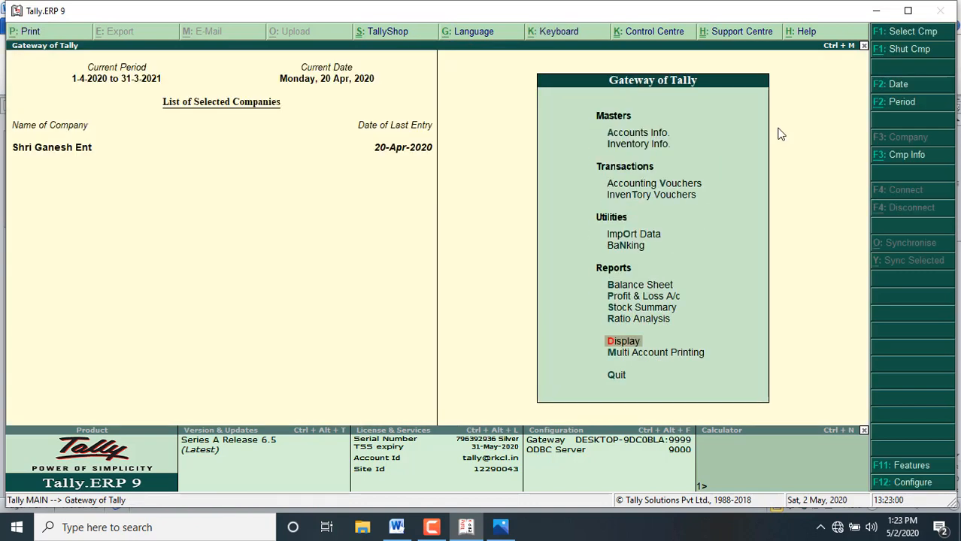